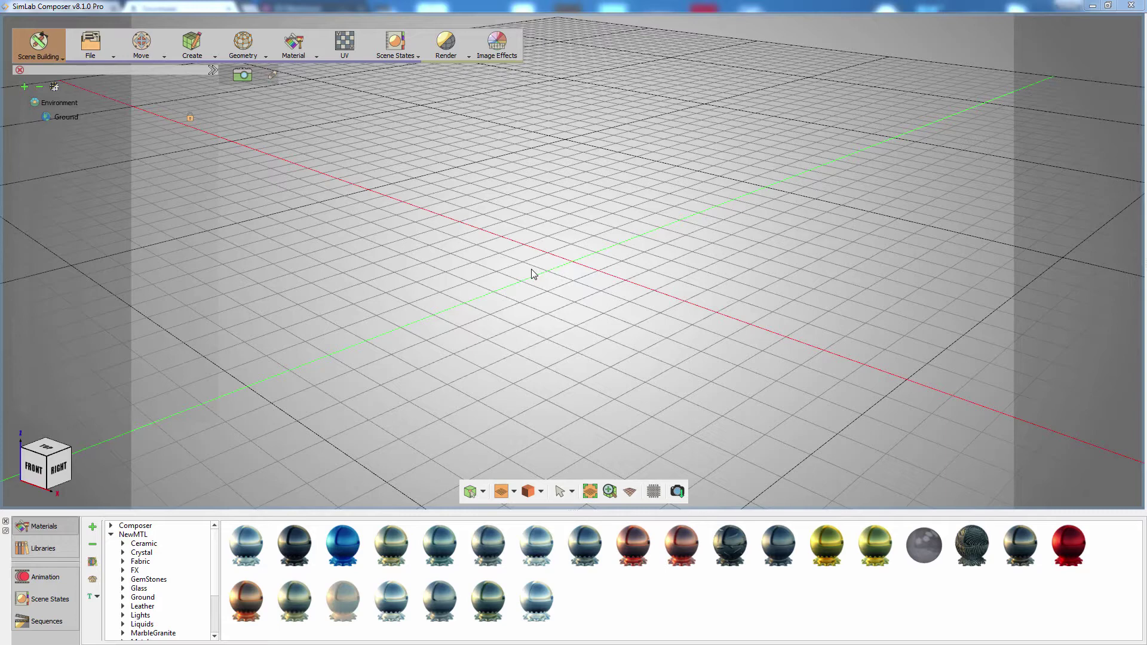
Step: Select the Mc Cormik-D326.SLDASM assembly in the Tractor folder for import
left_click(93, 53)
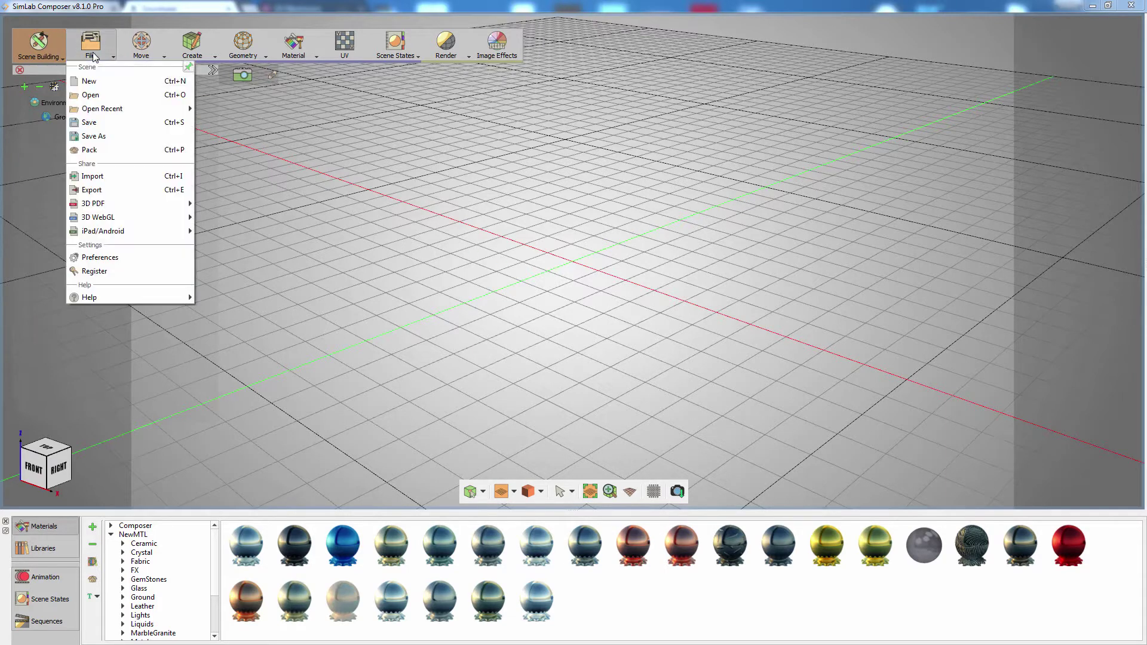
left_click(103, 177)
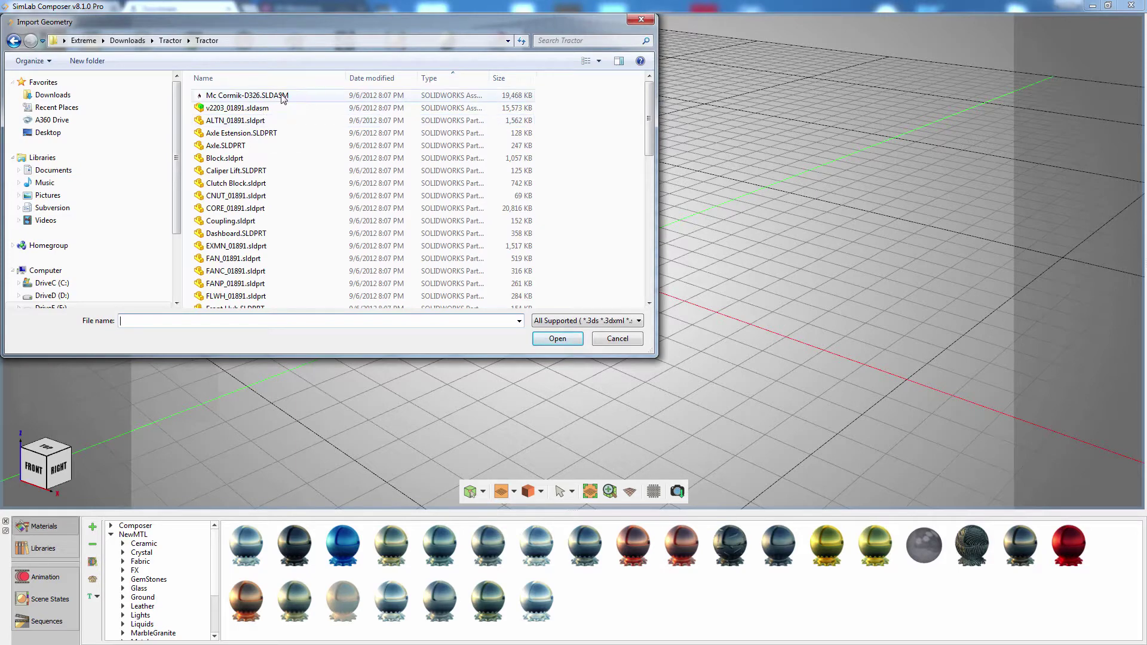
left_click(283, 97)
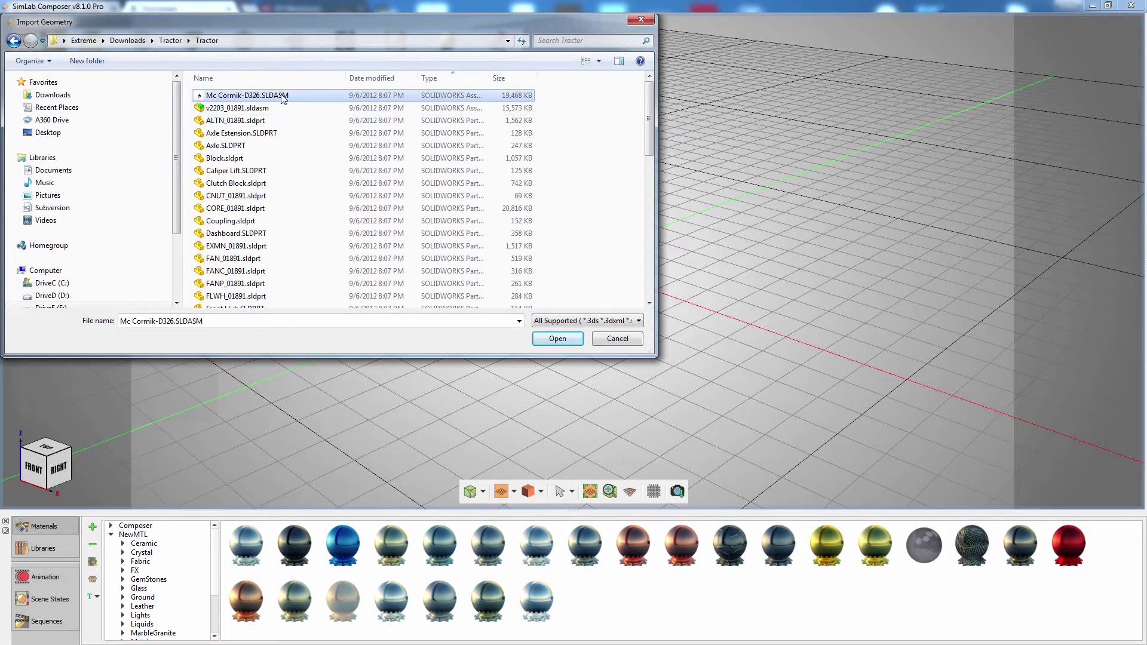
Step: Open the tractor file with Up vector Z and Zoom to imported model ticked
left_click(565, 339)
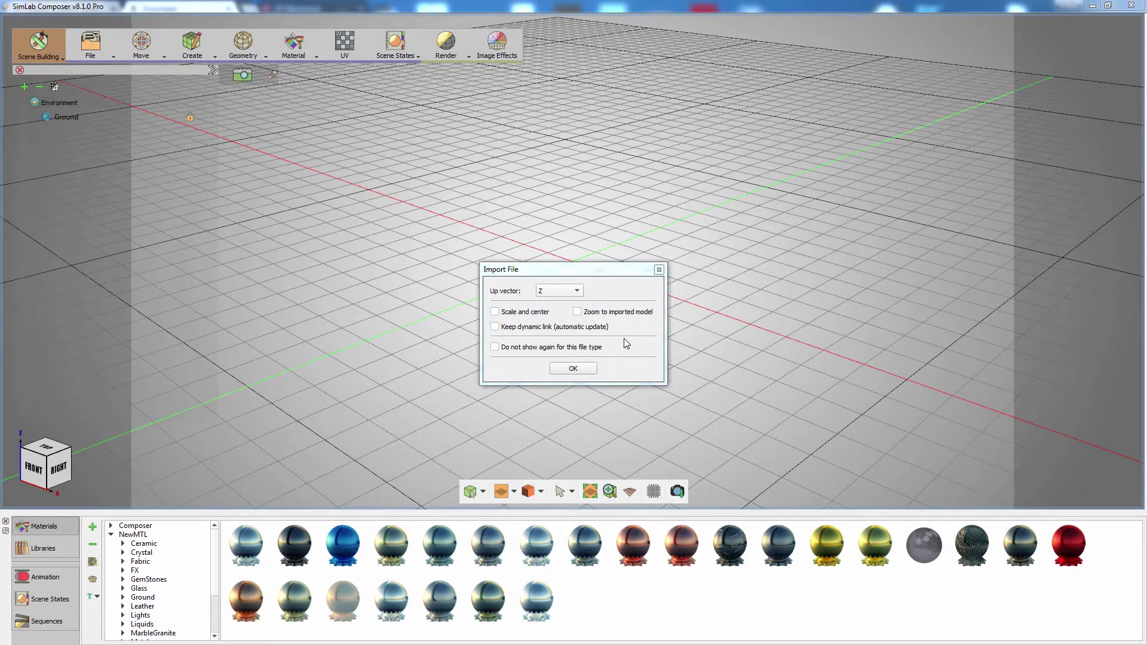
left_click(574, 293)
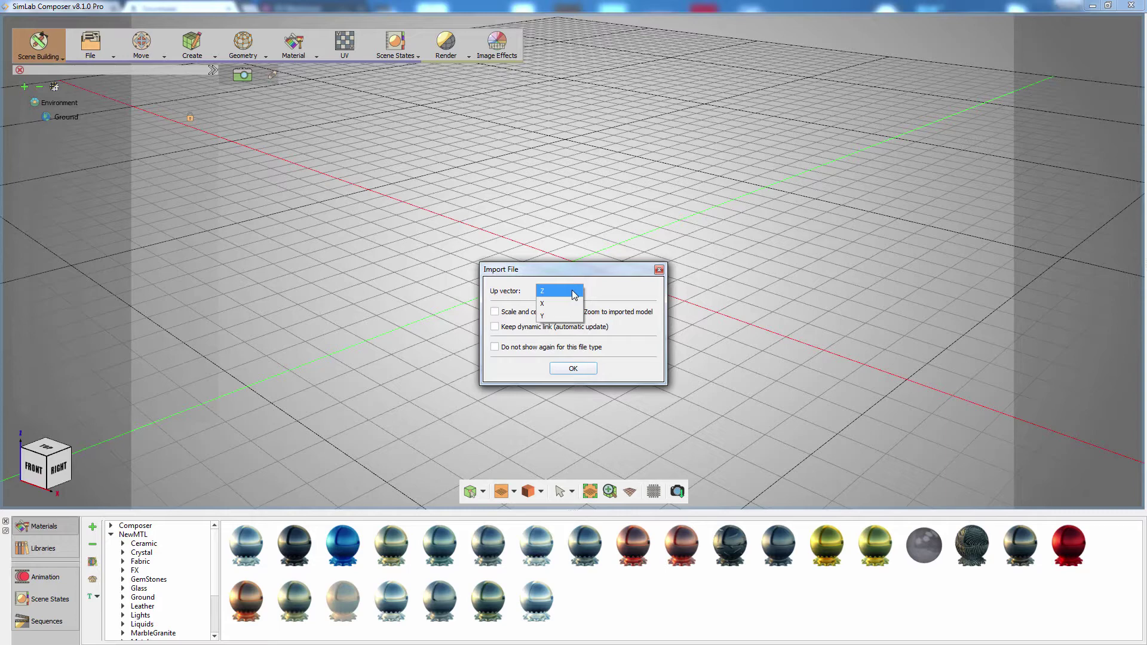
left_click(574, 292)
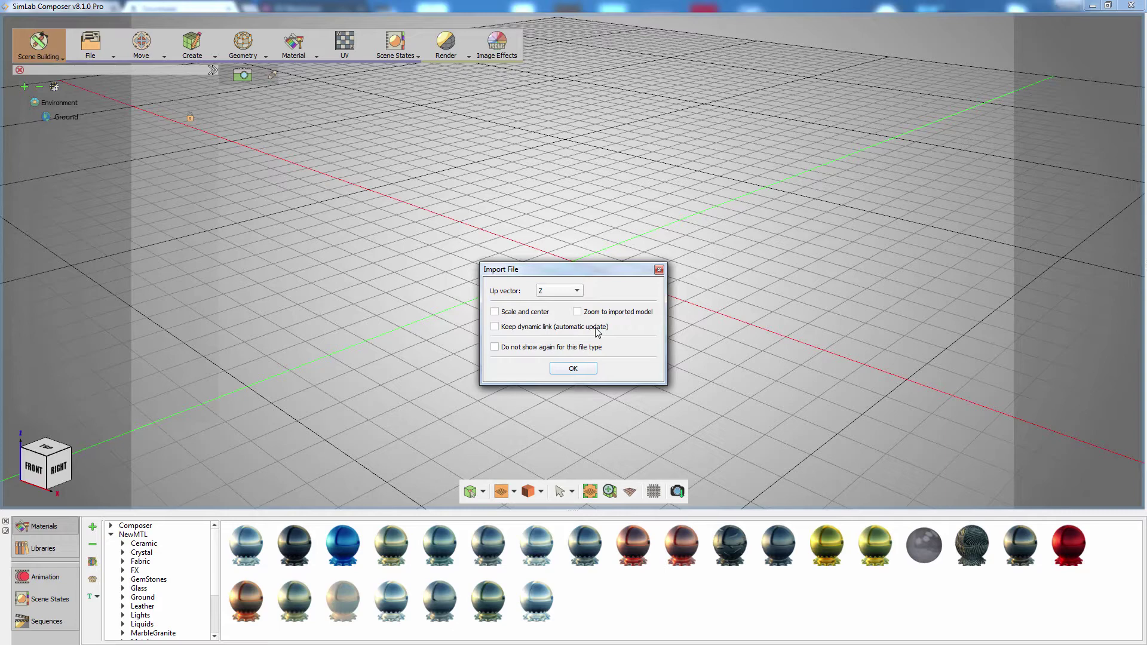
left_click(595, 314)
Step: Confirm the import, then expand Tractor to show the Mc Cormik and Freeman Loader assemblies
left_click(569, 368)
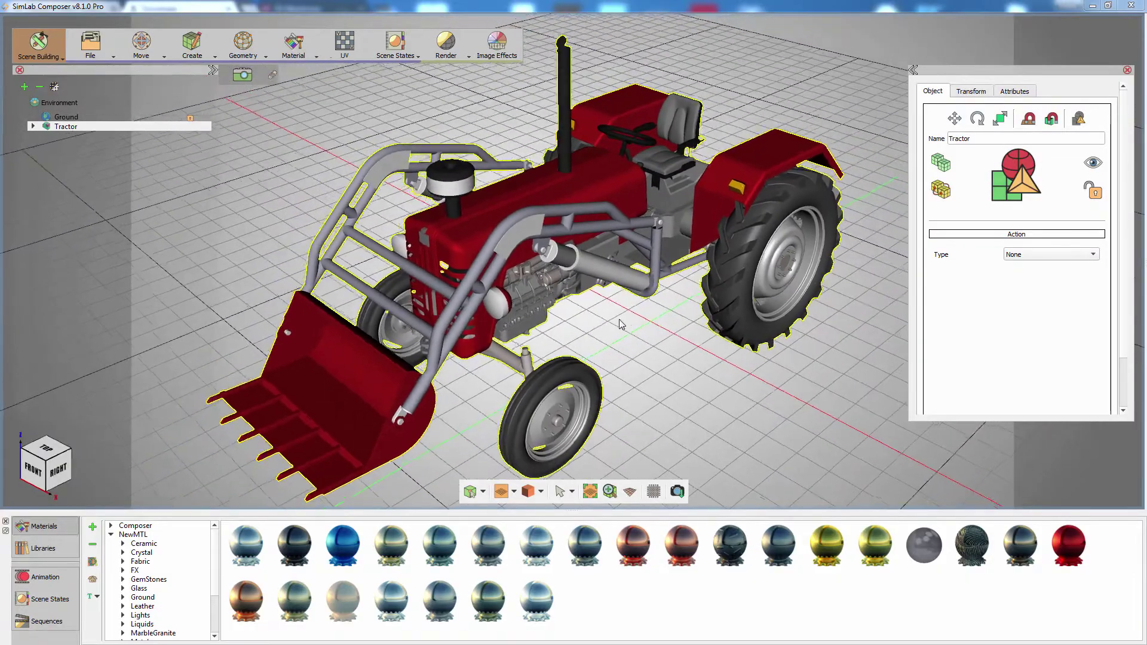
left_click_drag(626, 322, 648, 301)
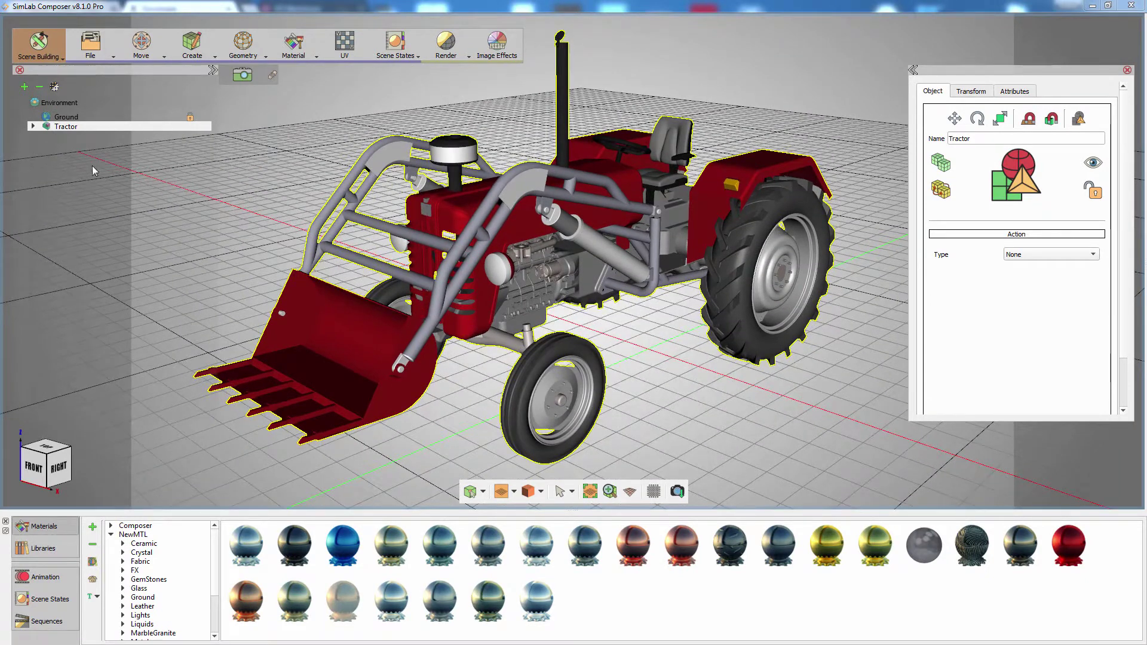
left_click(33, 128)
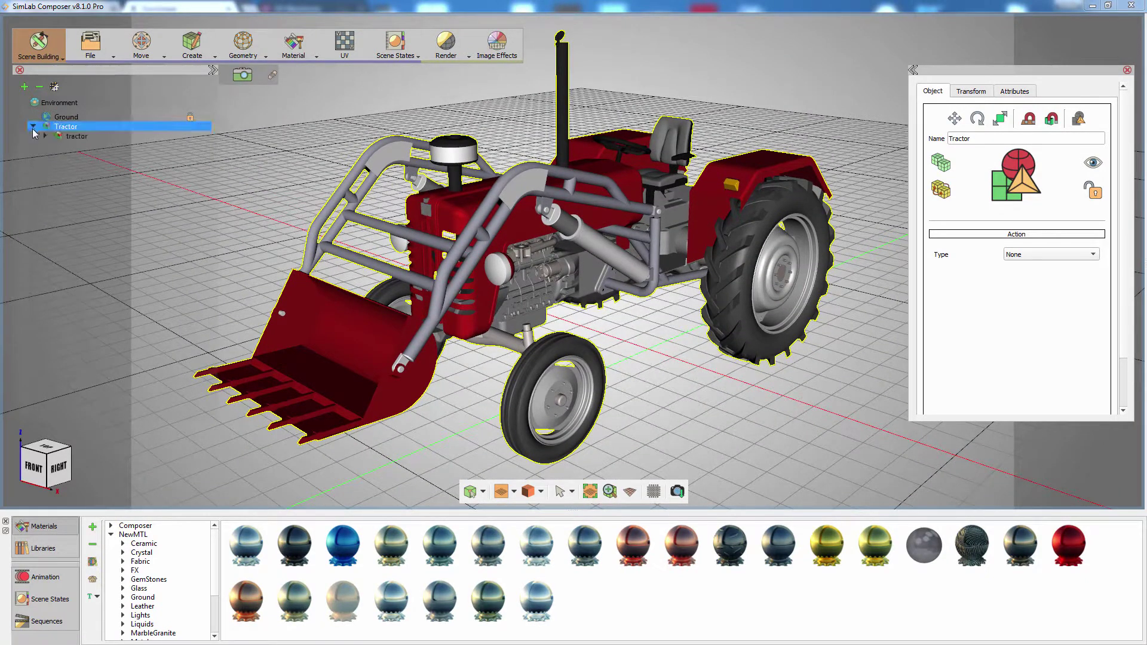
left_click(45, 137)
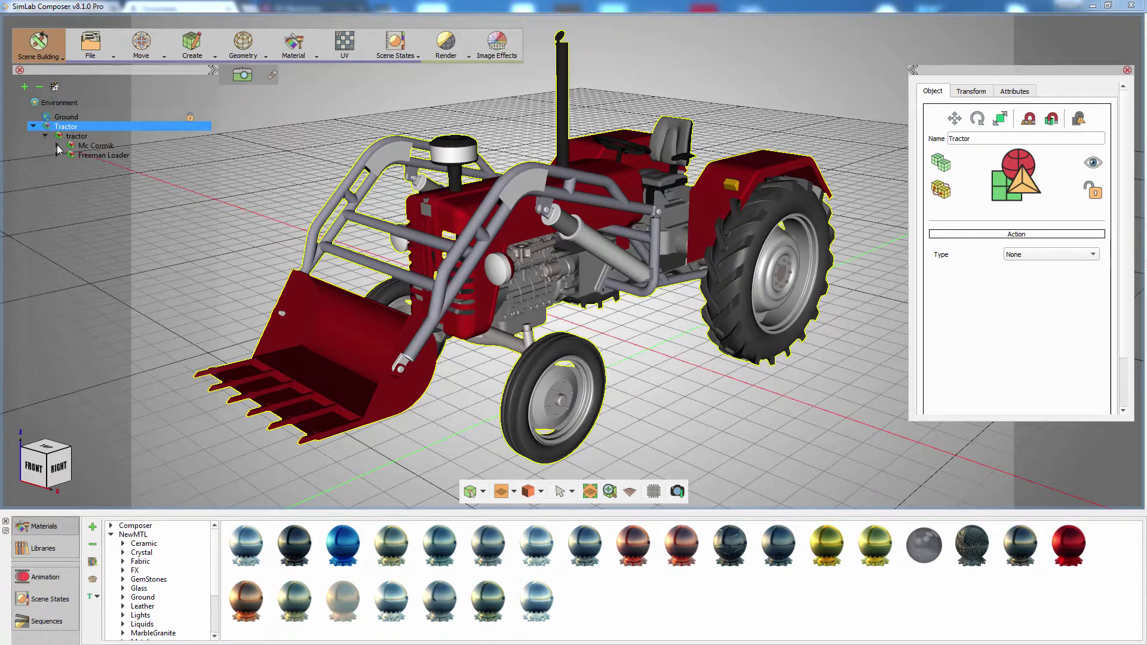
left_click(88, 147)
left_click(90, 157)
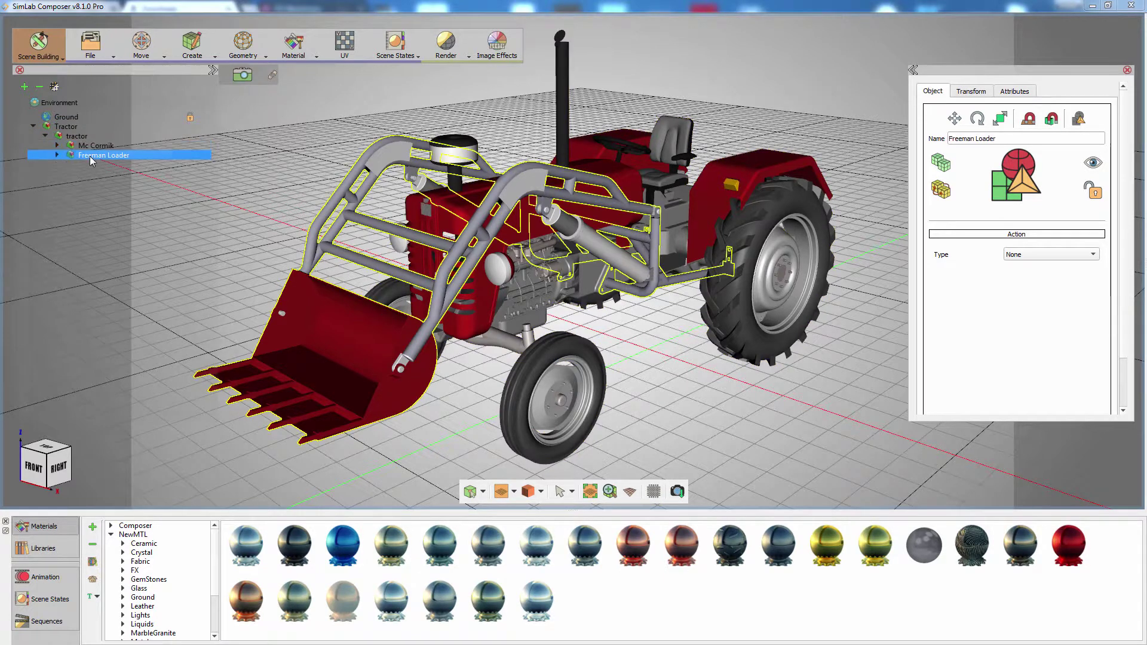
left_click(56, 146)
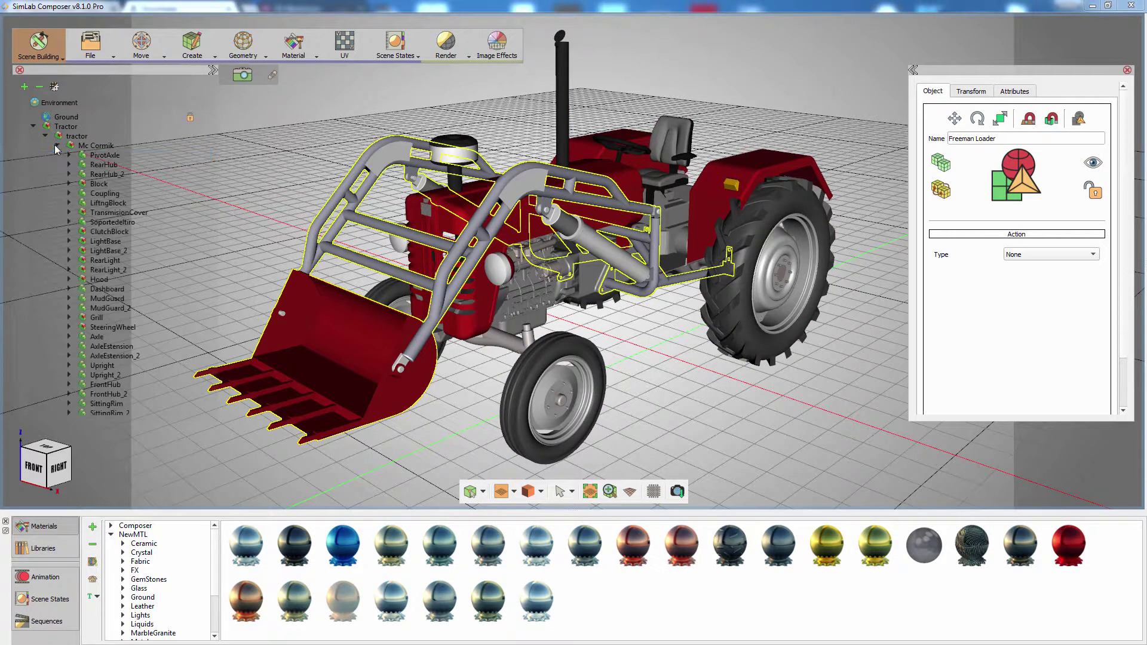
Step: Step through Mc Cormik parts RearHub, RearHub_2, ClutchBlock and Hood, then collapse the list
left_click(103, 166)
left_click(100, 175)
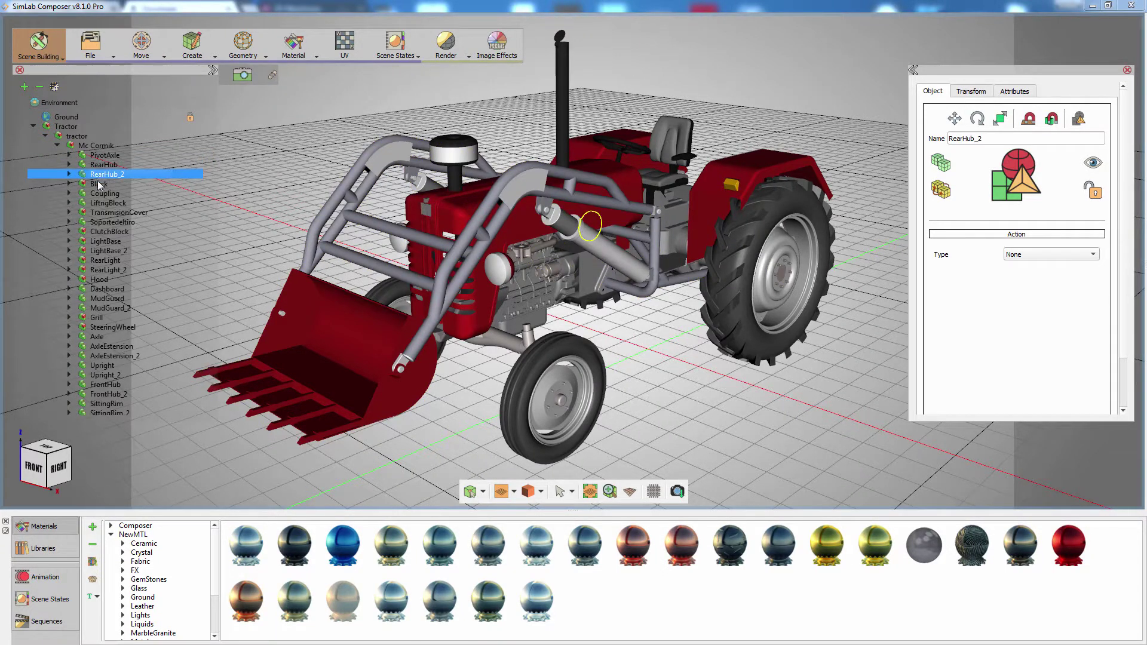
key("Down")
key("Down")
key("Down")
key("Down")
key("Down")
key("Down")
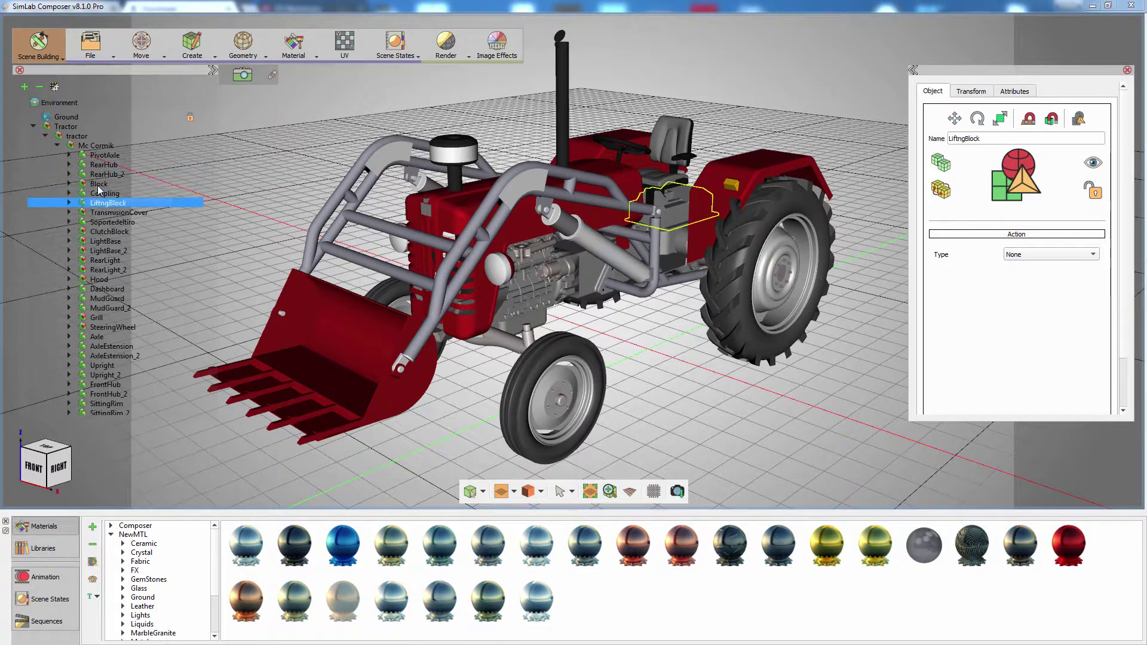
key("Down")
key("Down")
key("Down")
key("Down")
key("Down")
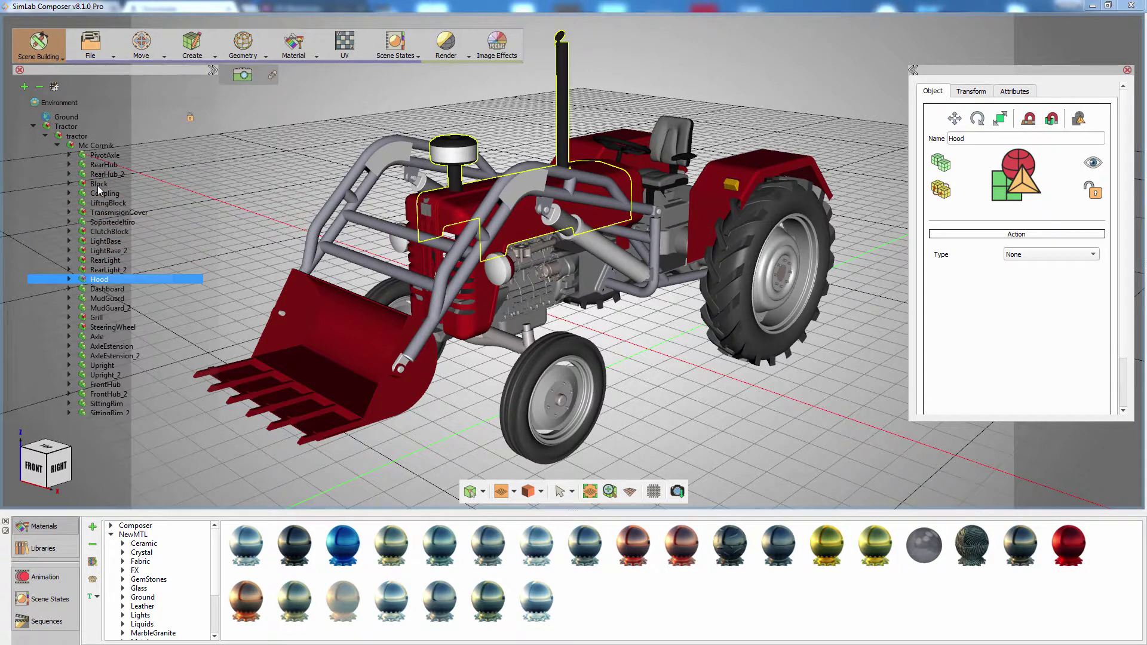
left_click(58, 146)
Step: Select the rear mudguard and front steering arm in the viewport to check their materials
left_click(695, 234)
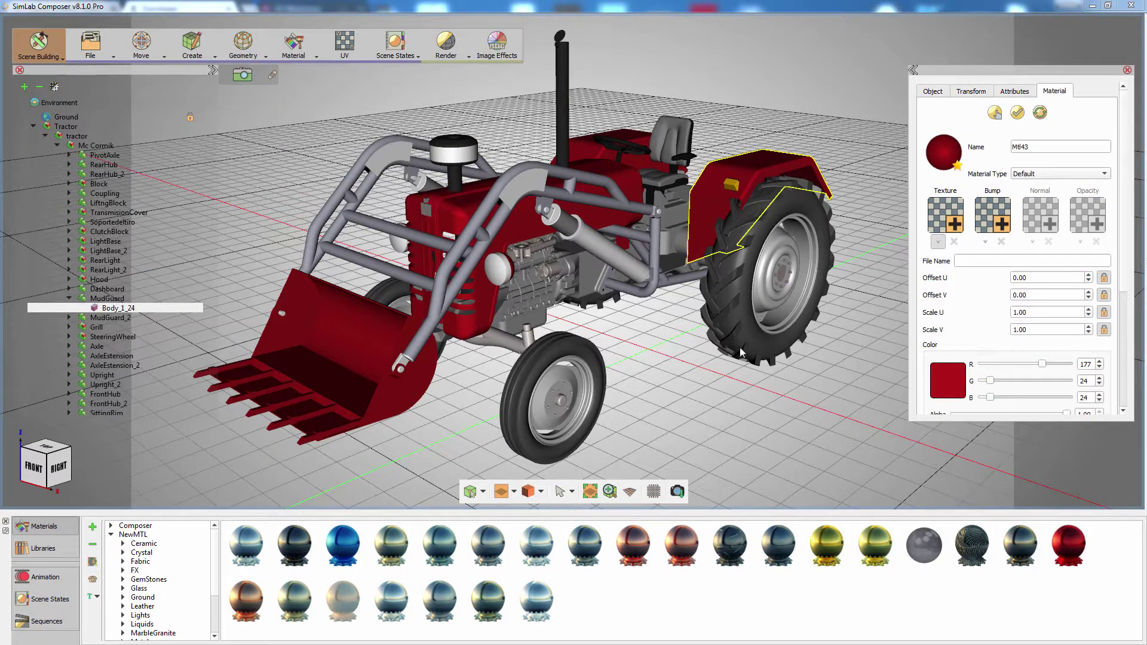
middle_click_drag(737, 350, 776, 334)
left_click(660, 268)
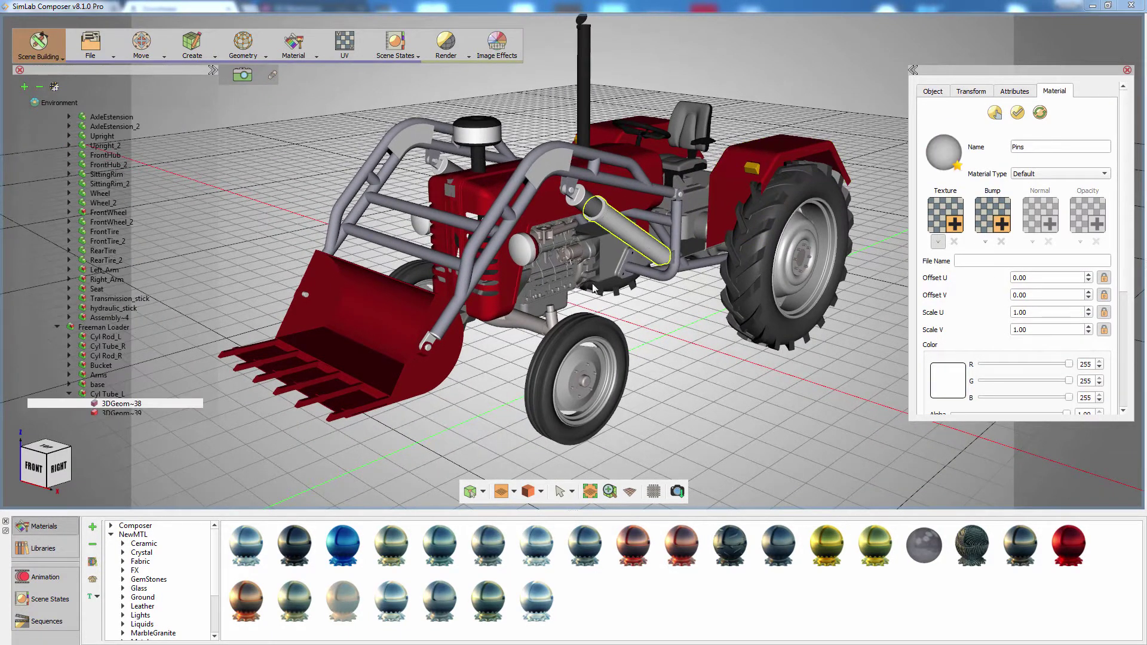
left_click(563, 319)
left_click(617, 318)
middle_click_drag(618, 317, 651, 316)
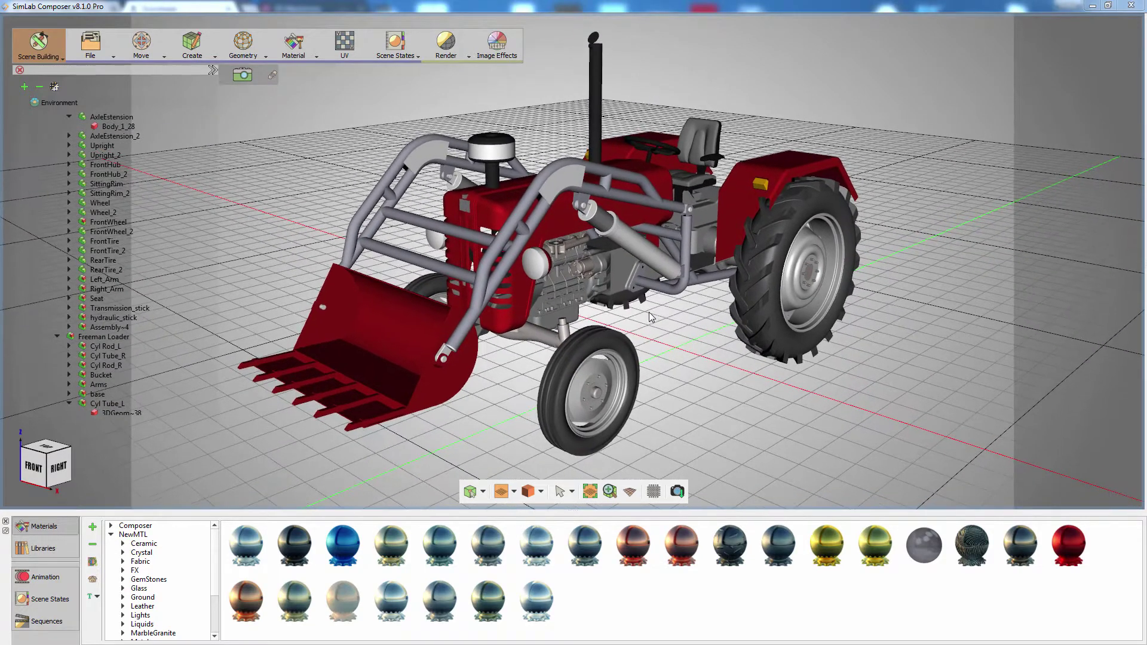
Step: Set the Render mode to Real Time
left_click(456, 52)
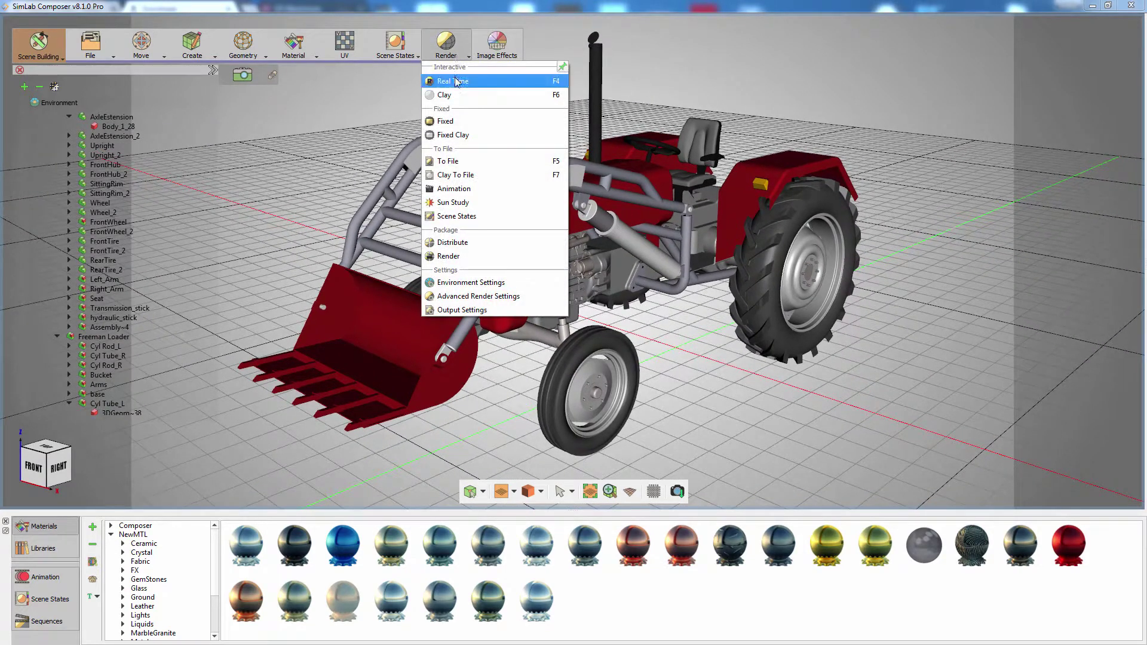
left_click(454, 81)
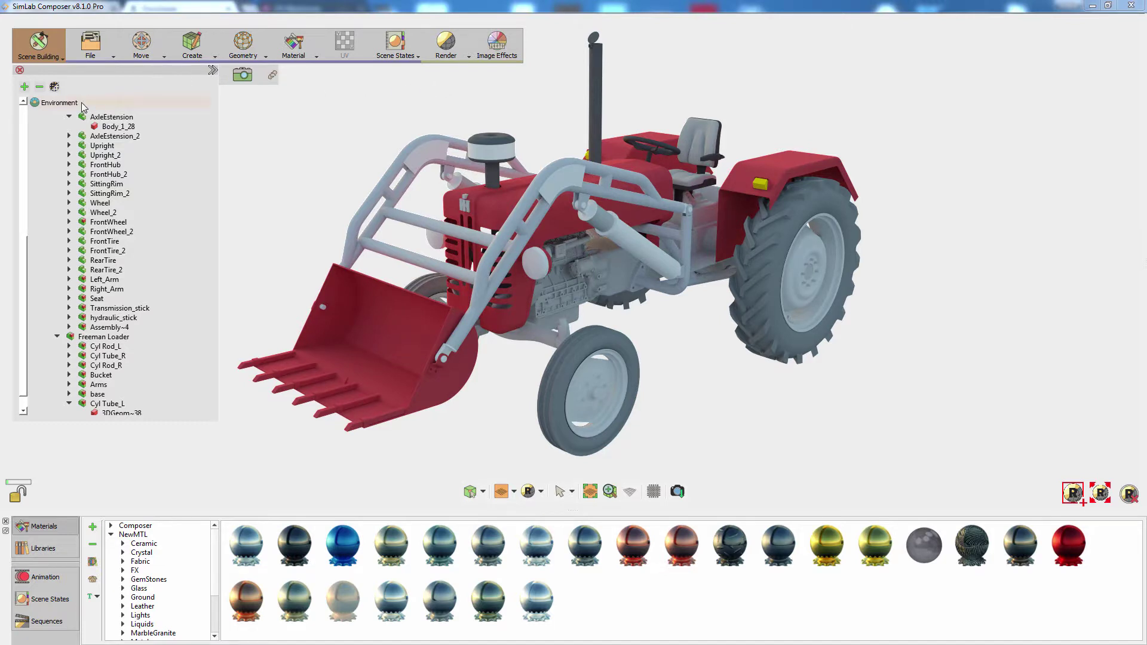
Step: Open the Environment settings, review the Sun tab, and enable HDR on the HDR tab
double_click(60, 103)
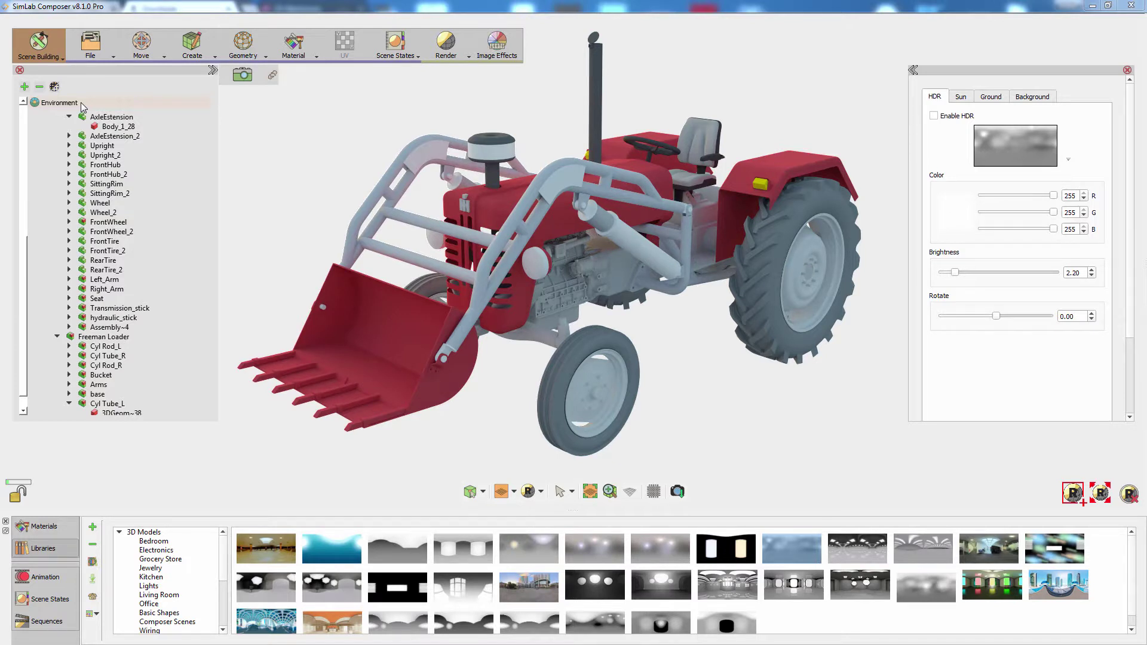
left_click(960, 98)
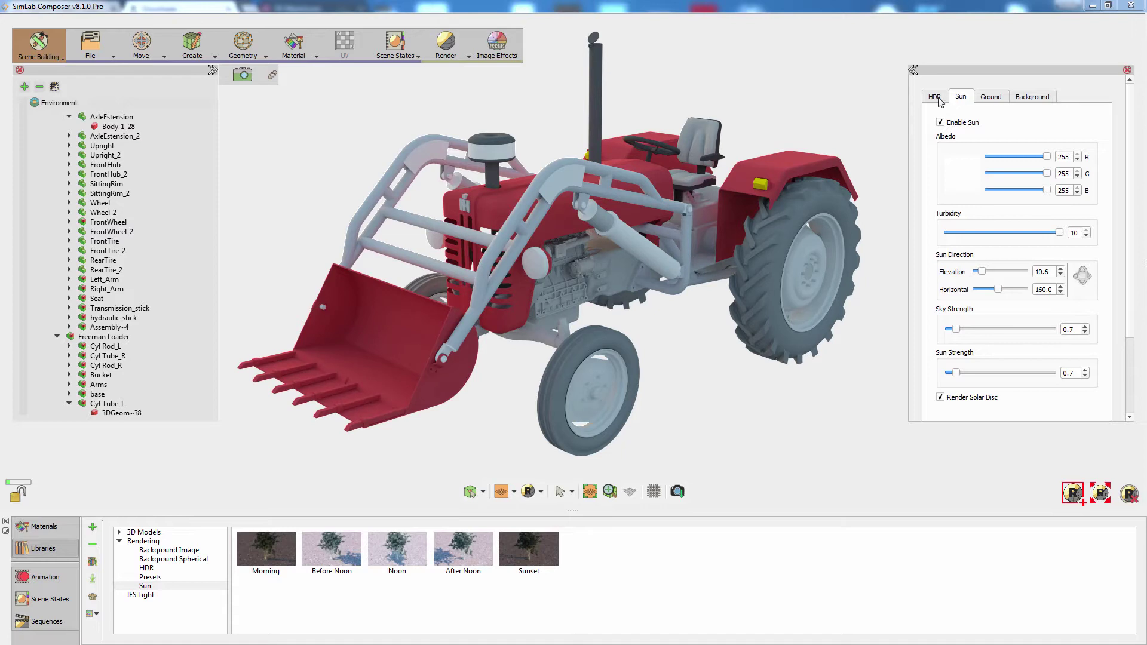
left_click(936, 97)
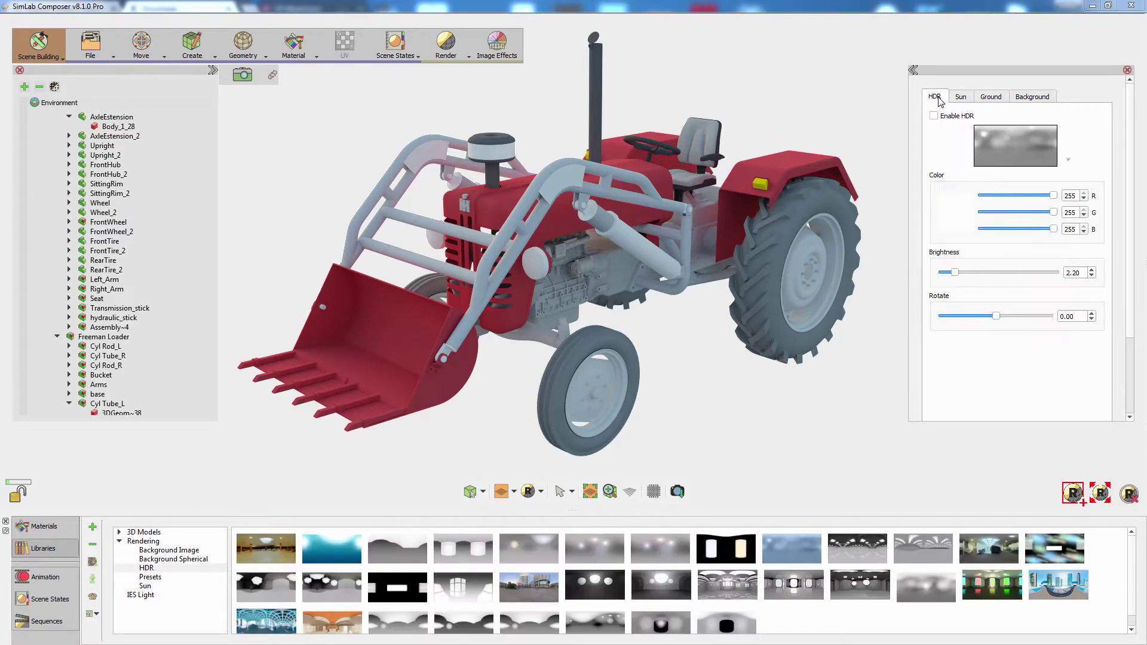
left_click(945, 120)
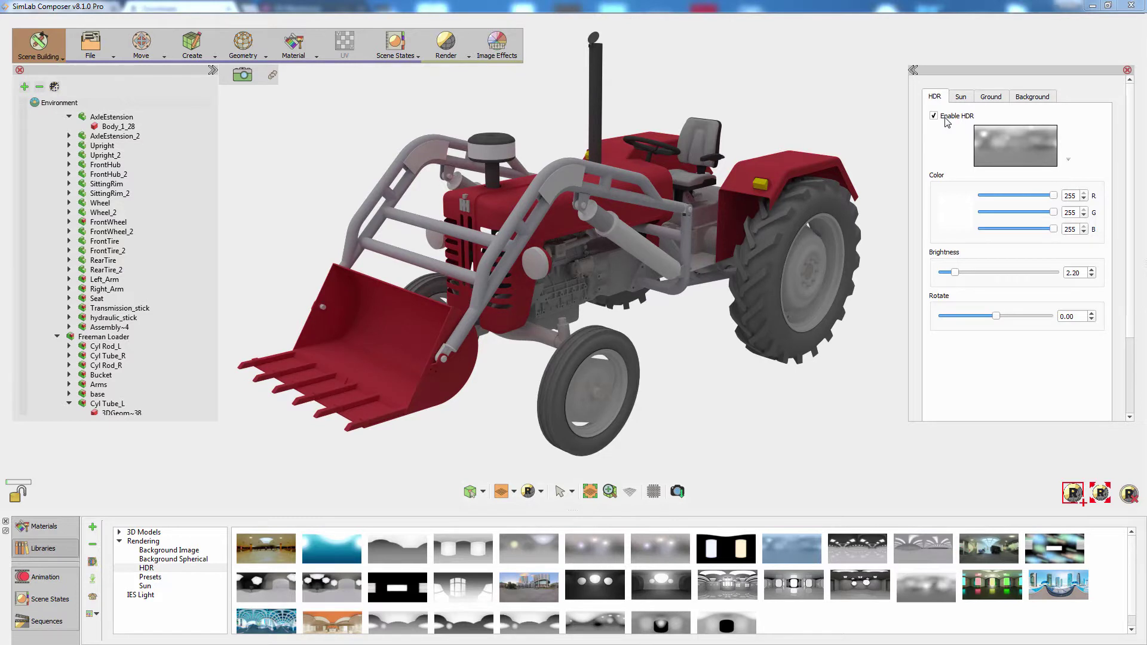
Step: Try several HDR environments, settle on the street panorama, and set brightness to 14.20
left_click_drag(868, 545, 794, 381)
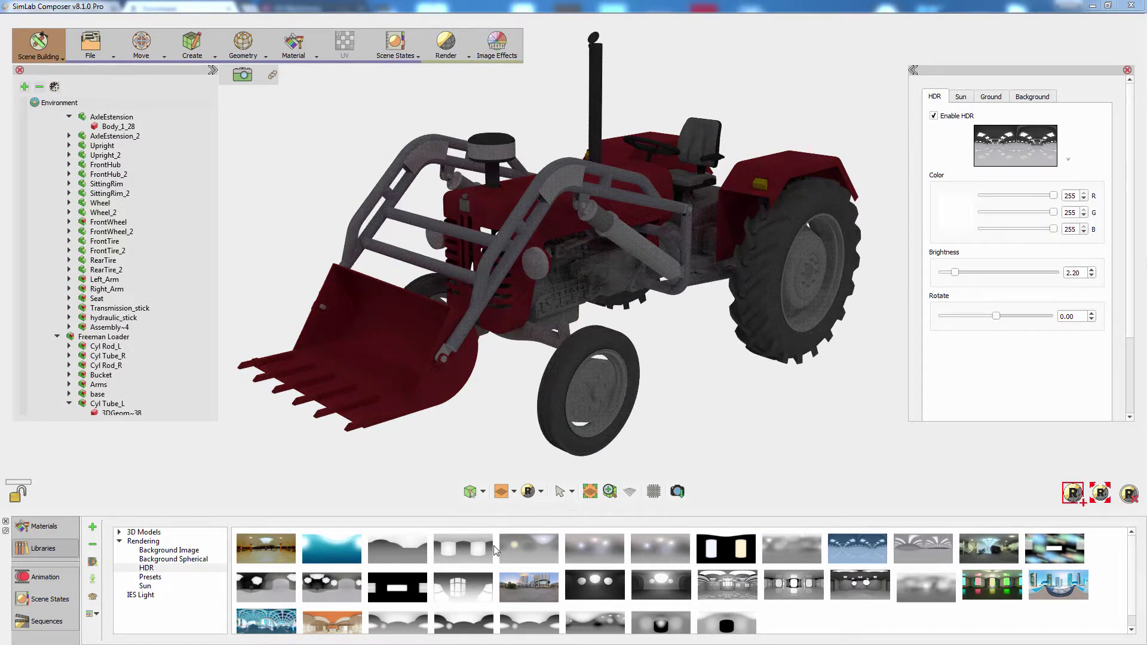
left_click_drag(469, 554, 496, 365)
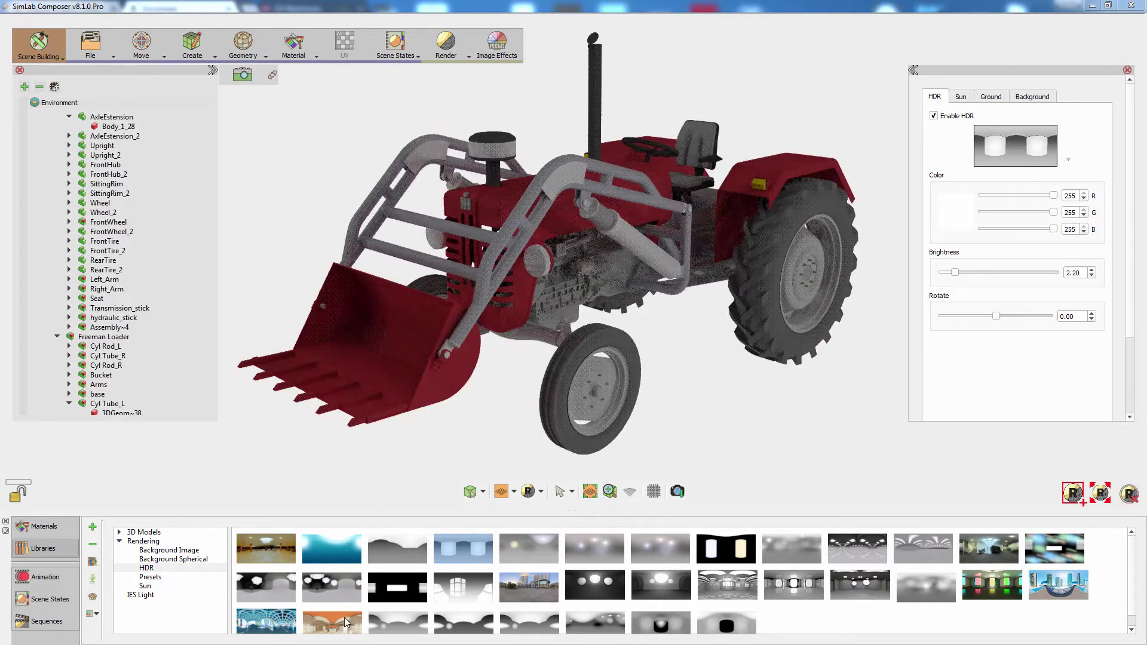
left_click_drag(284, 629, 495, 358)
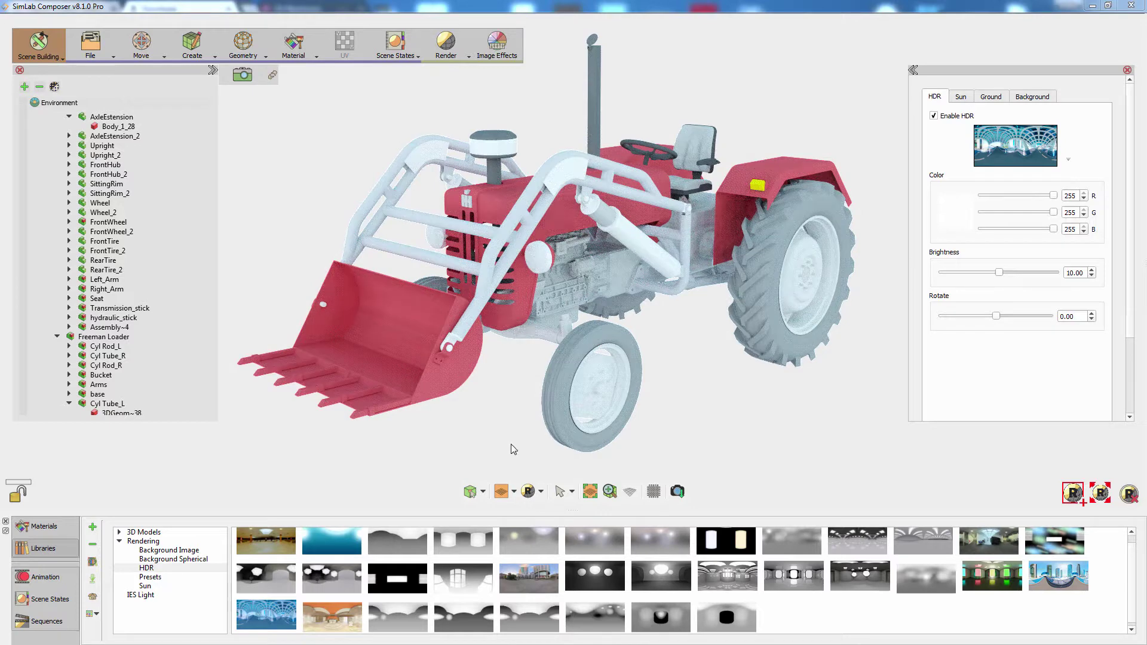
left_click_drag(540, 579, 585, 338)
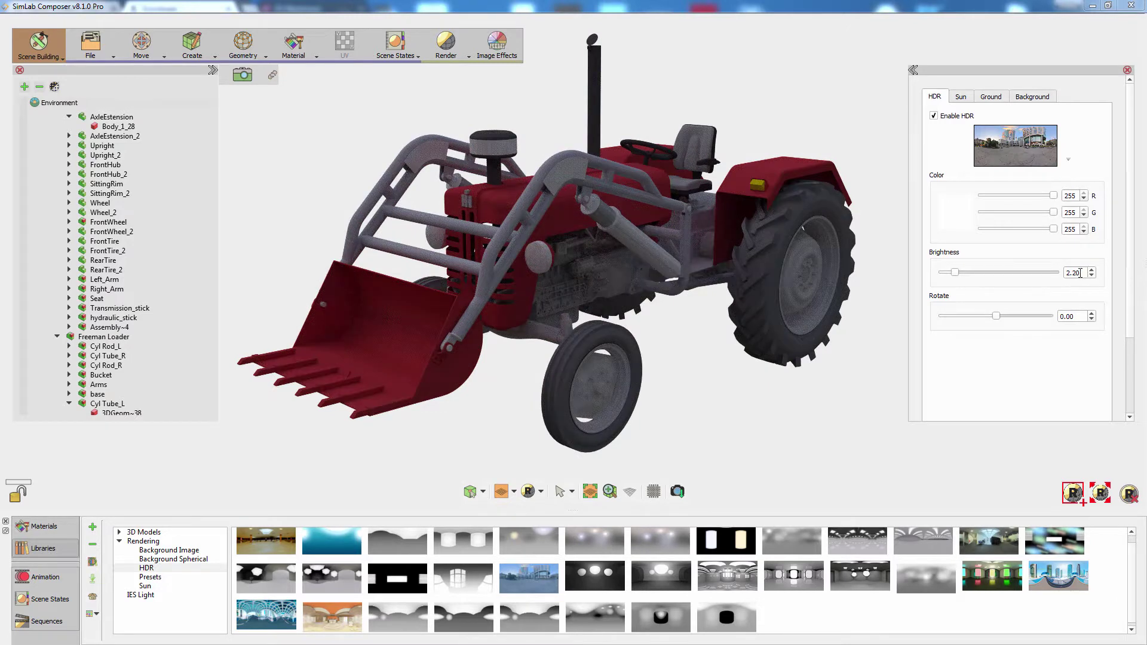
left_click_drag(956, 274, 1019, 276)
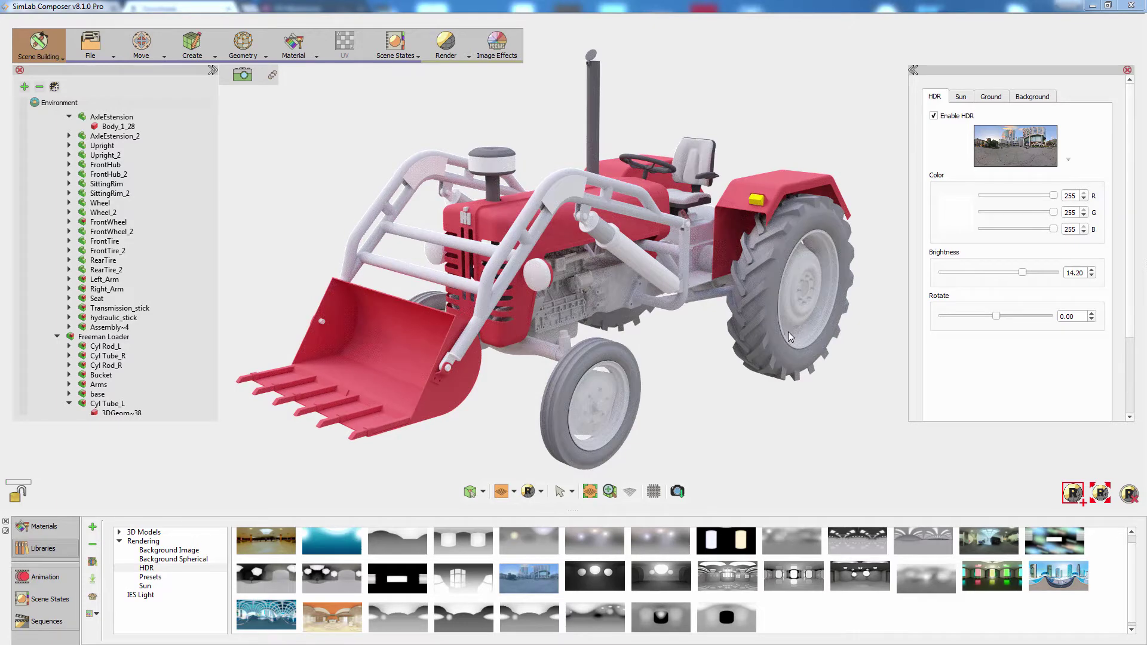
Step: In the Ground tab, set reflection strength to 0.32 and reflection roughness to 0.32
left_click(991, 97)
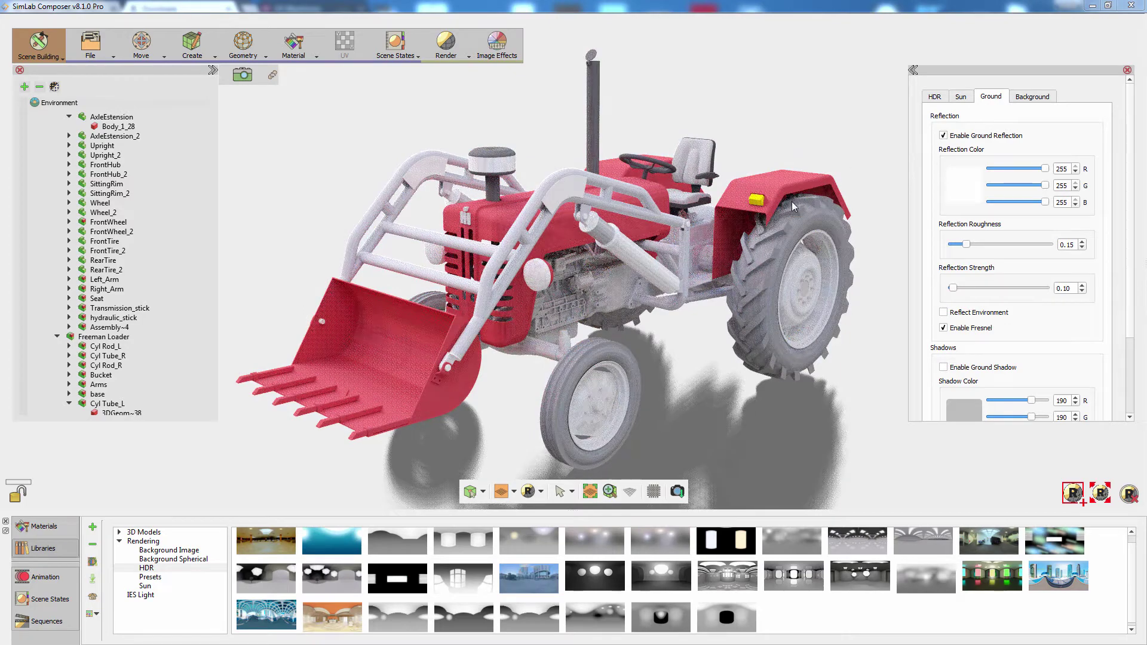
left_click_drag(791, 202, 792, 185)
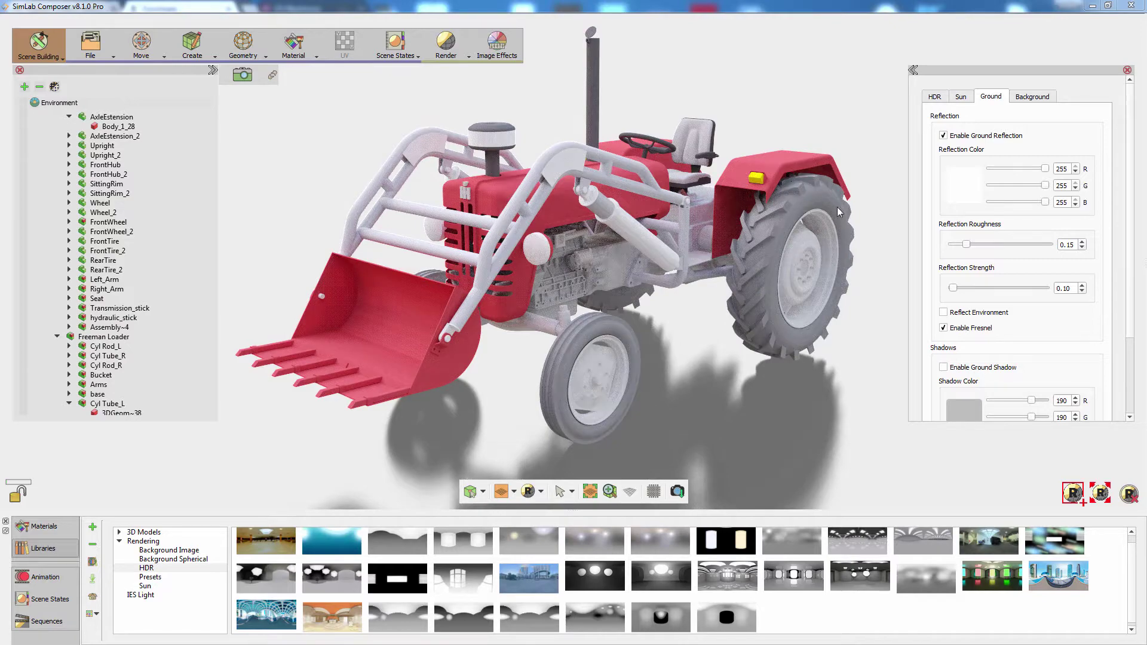
left_click(952, 288)
left_click_drag(954, 289, 955, 291)
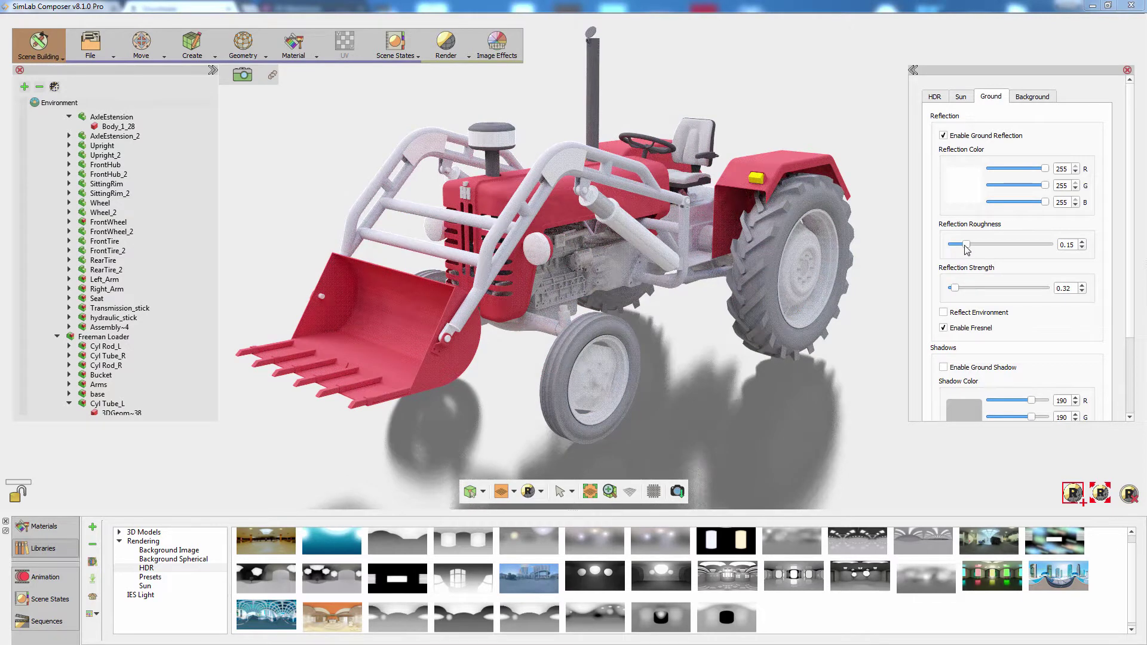
left_click_drag(967, 249, 1019, 248)
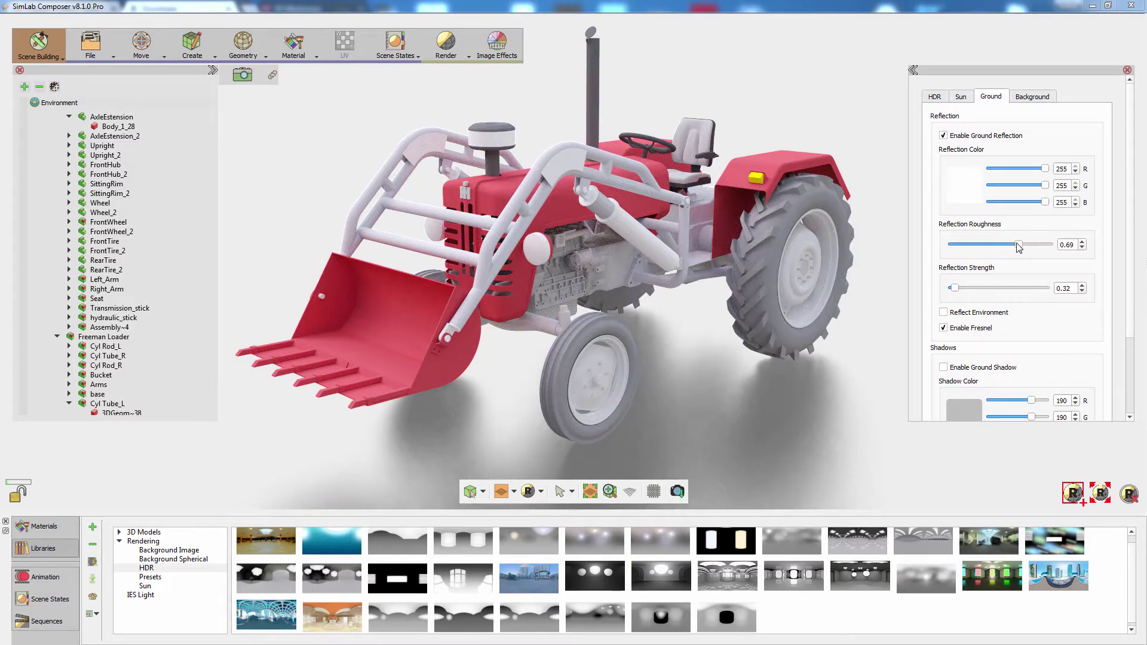
left_click_drag(1015, 248, 983, 250)
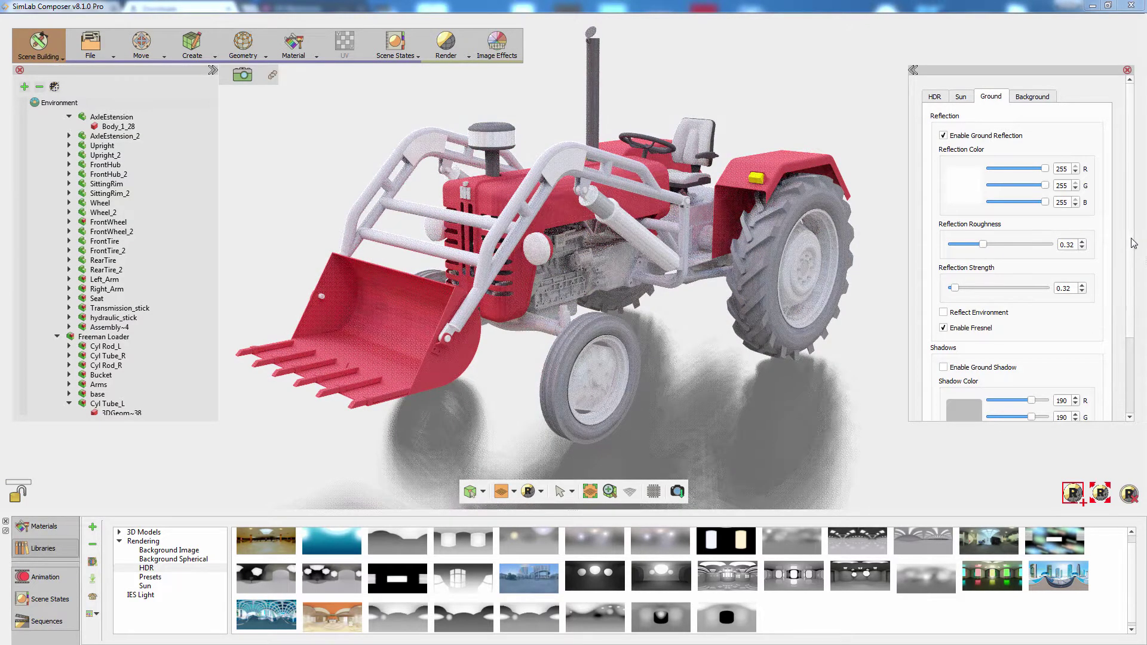
Step: Enable Ground Shadow and set its strength to 0.32
scroll(1022, 281, "down", 3)
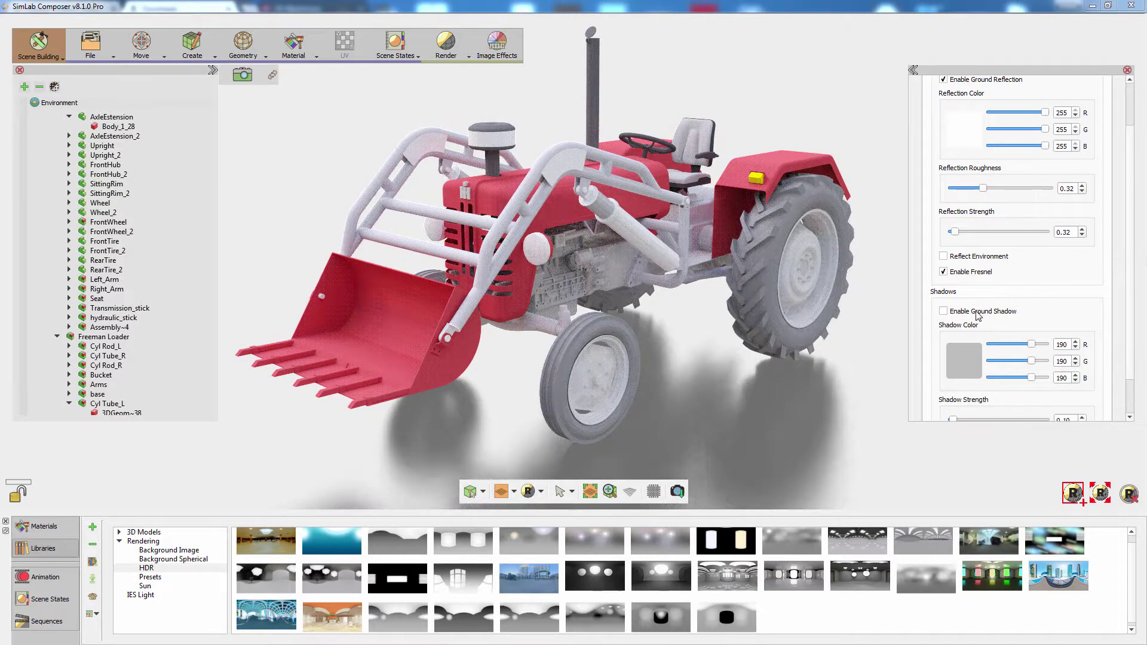
left_click(978, 313)
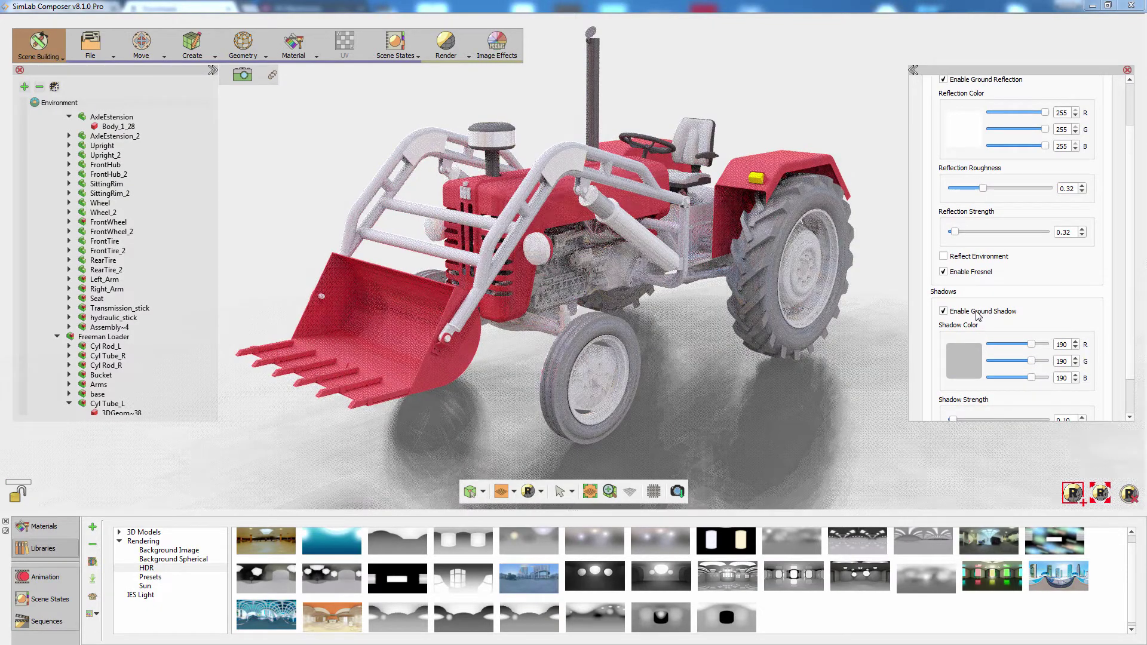
scroll(1132, 323, "down", 1)
scroll(1132, 323, "down", 1)
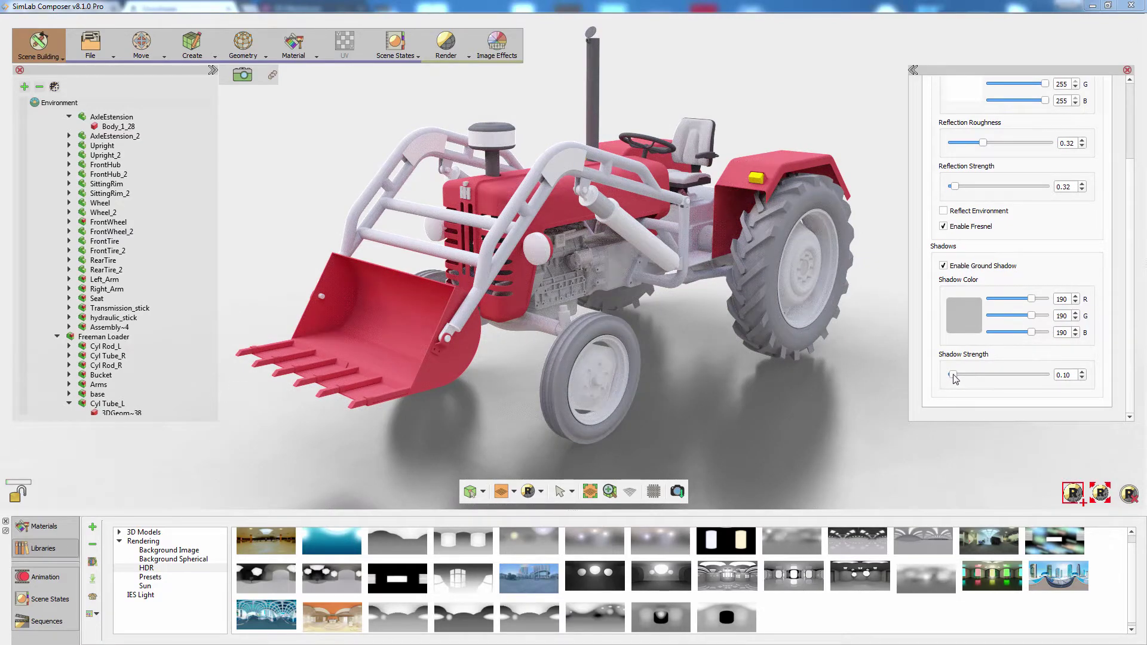
left_click_drag(953, 378, 955, 379)
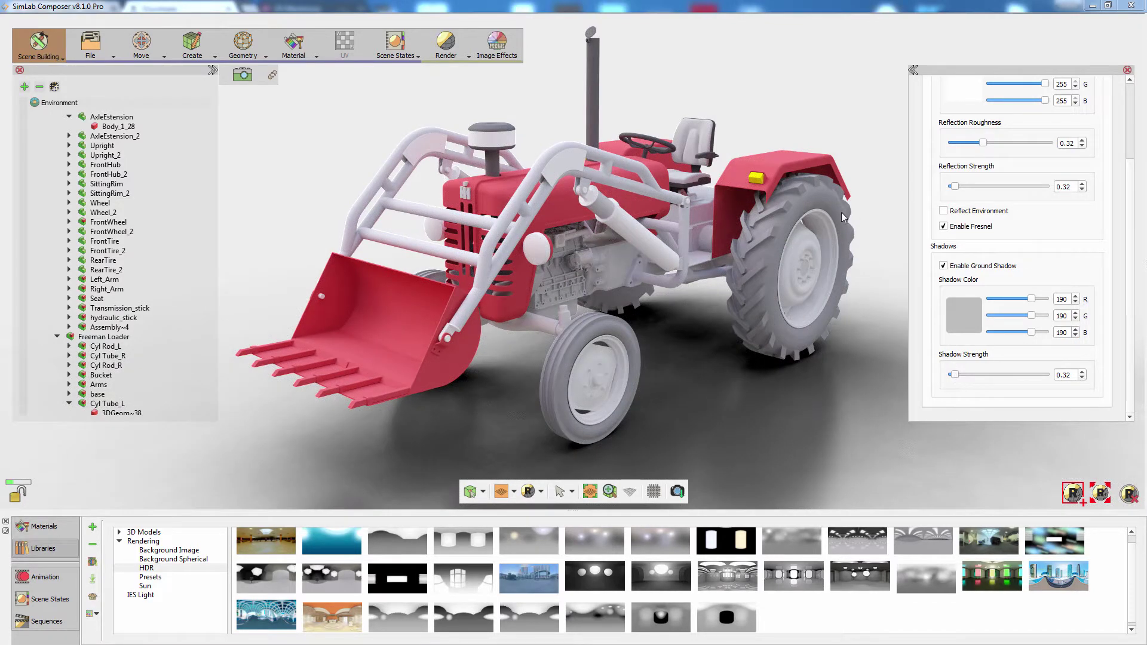
Step: Change the mudguard's red material to Metallic Paint with colour R 201
left_click(789, 163)
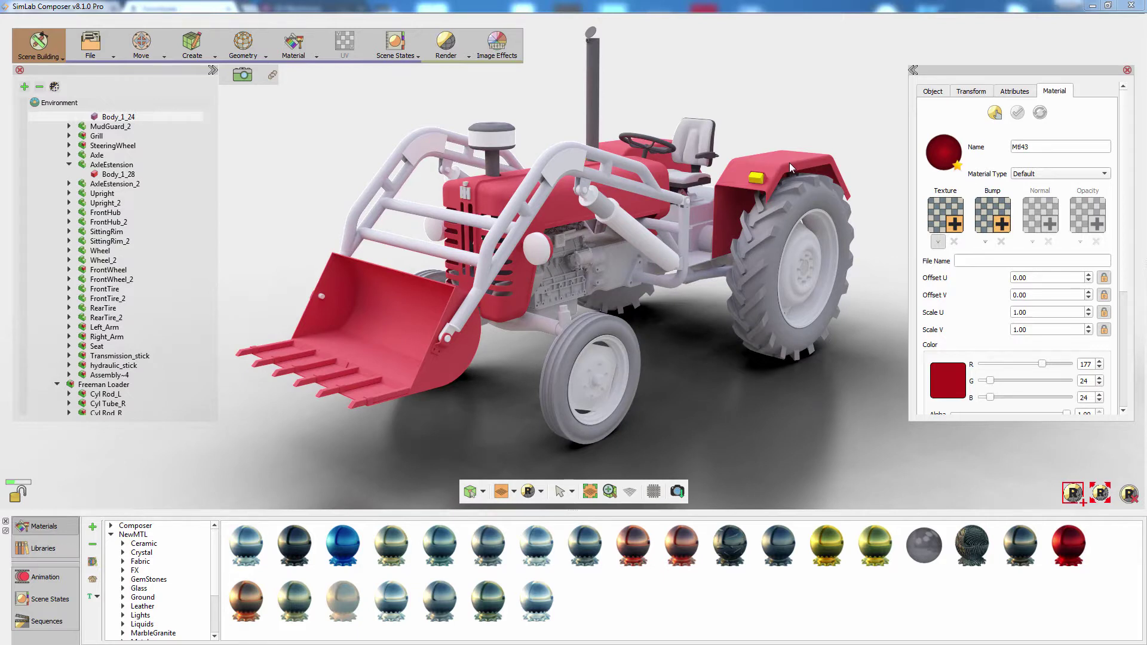
left_click(1052, 175)
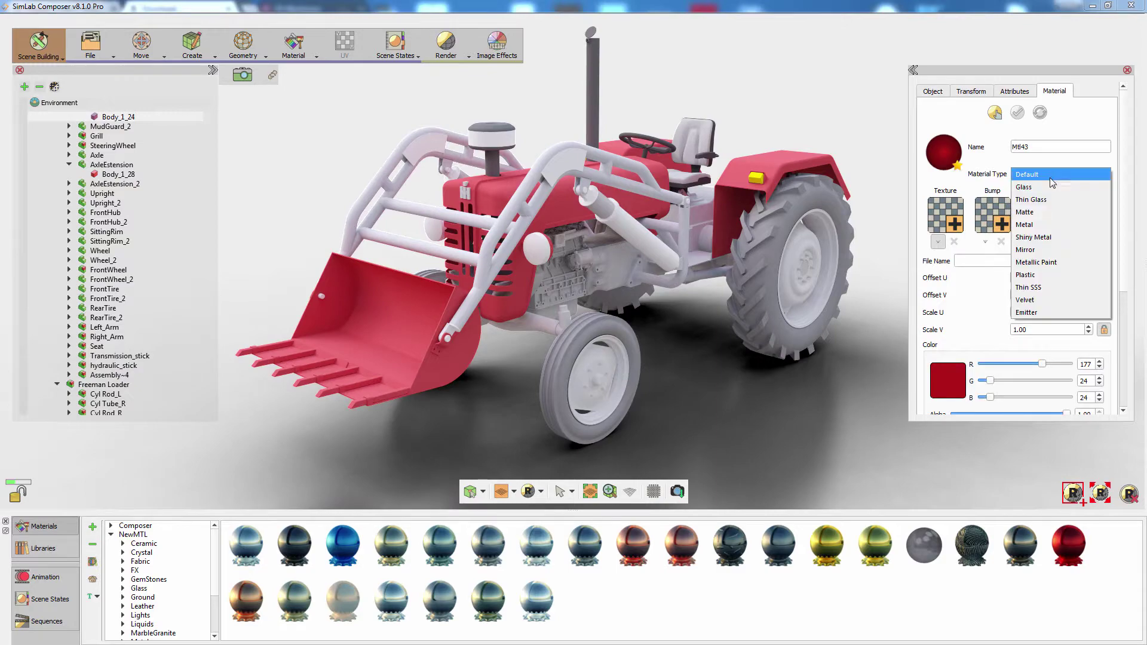
left_click(1048, 263)
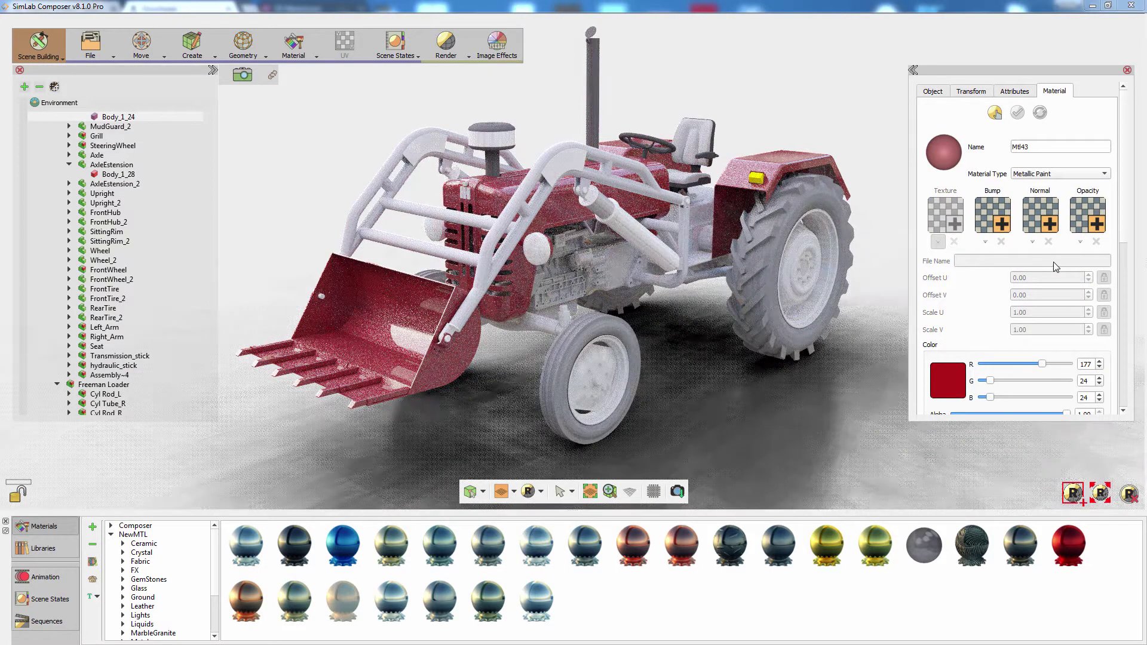
scroll(1125, 261, "down", 1)
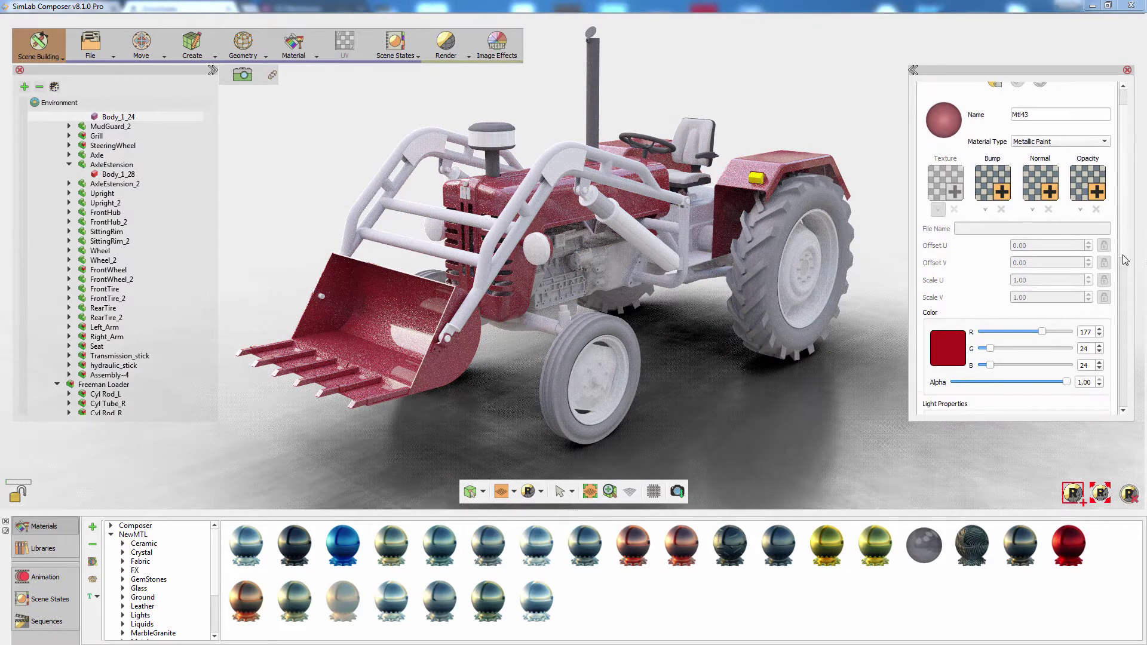
scroll(1123, 259, "down", 3)
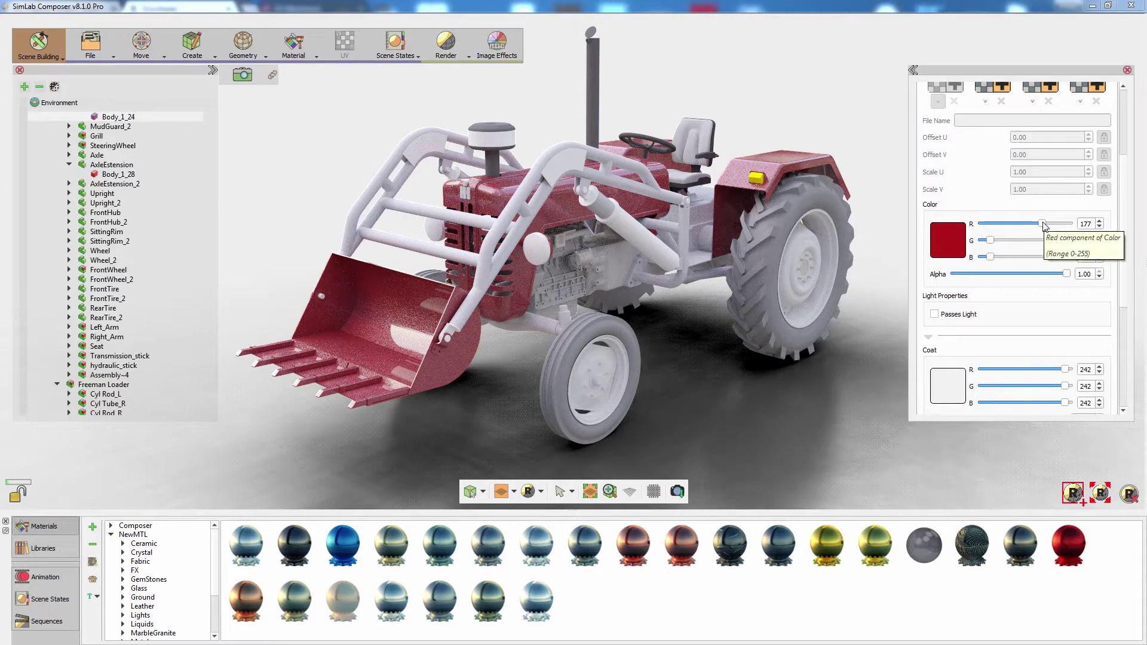
left_click_drag(1043, 223, 973, 265)
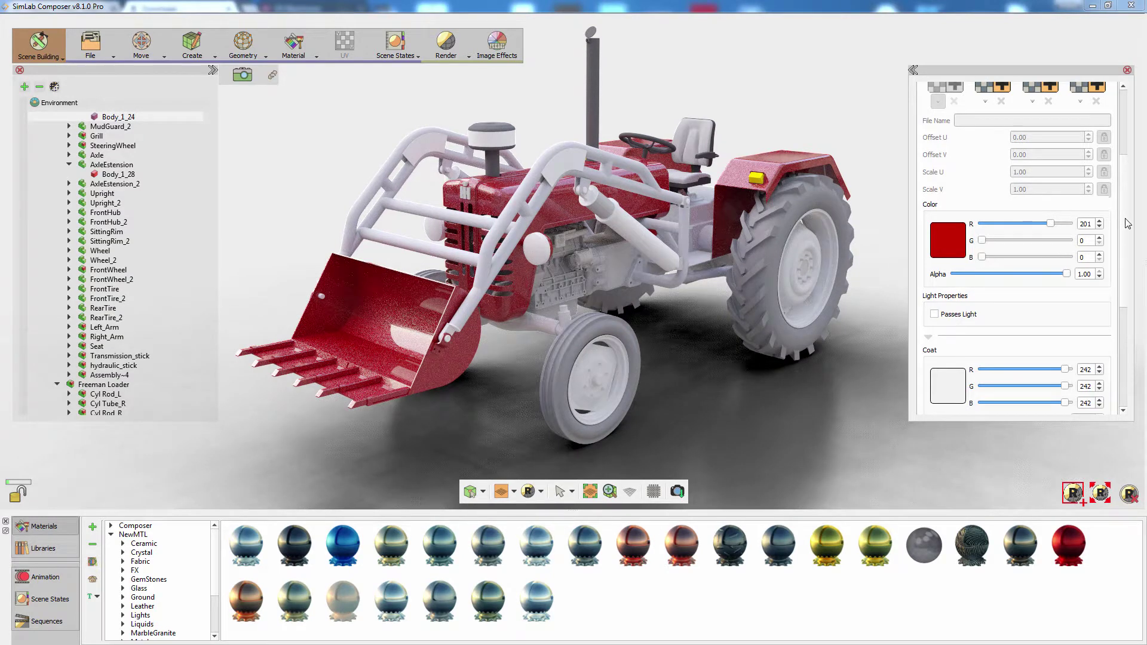
Step: Set the paint's Coat Thickness to 0.05 and Eta to 1.50
scroll(1127, 226, "down", 3)
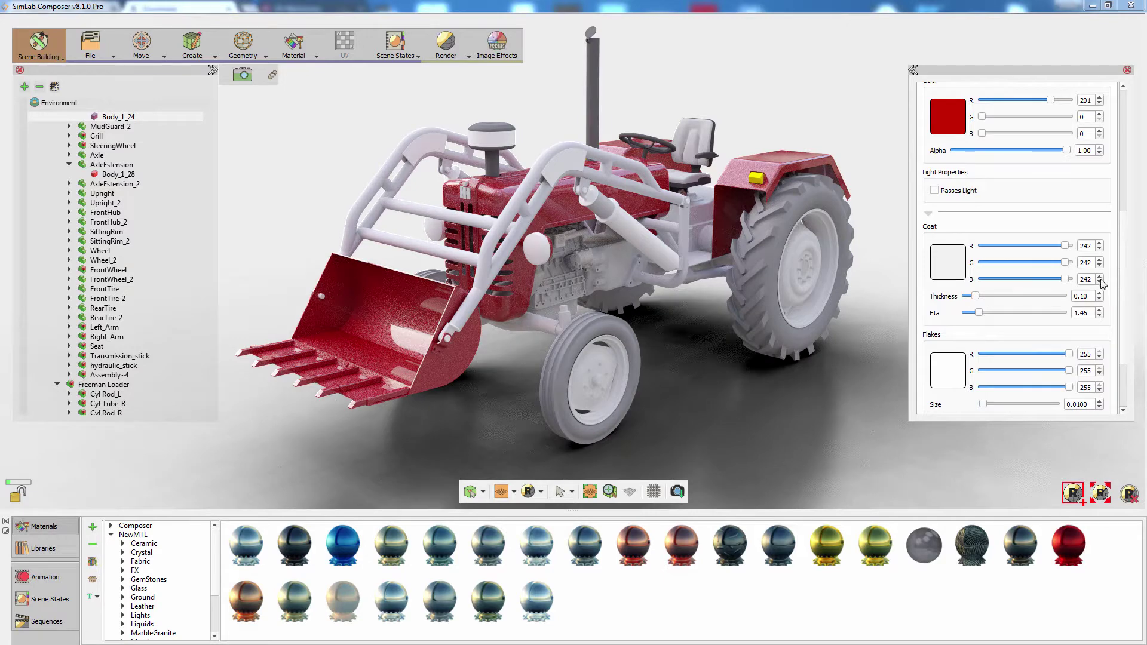
double_click(1088, 296)
type("05")
key("Return")
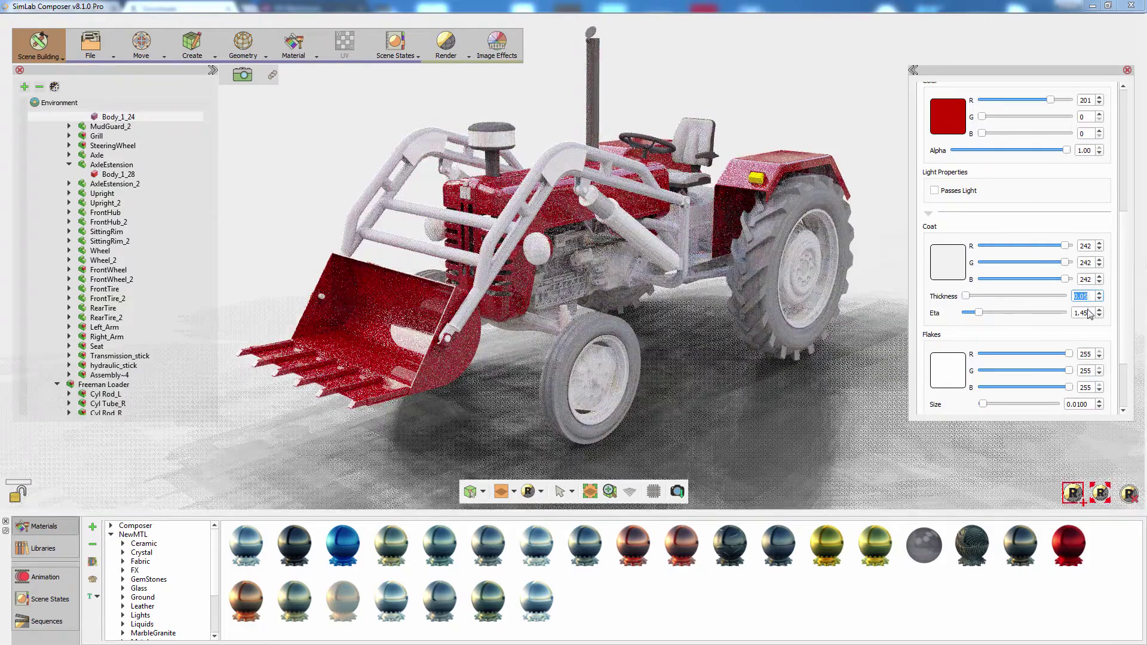
left_click(1089, 311)
key("BackSpace")
key("BackSpace")
type("50")
key("Return")
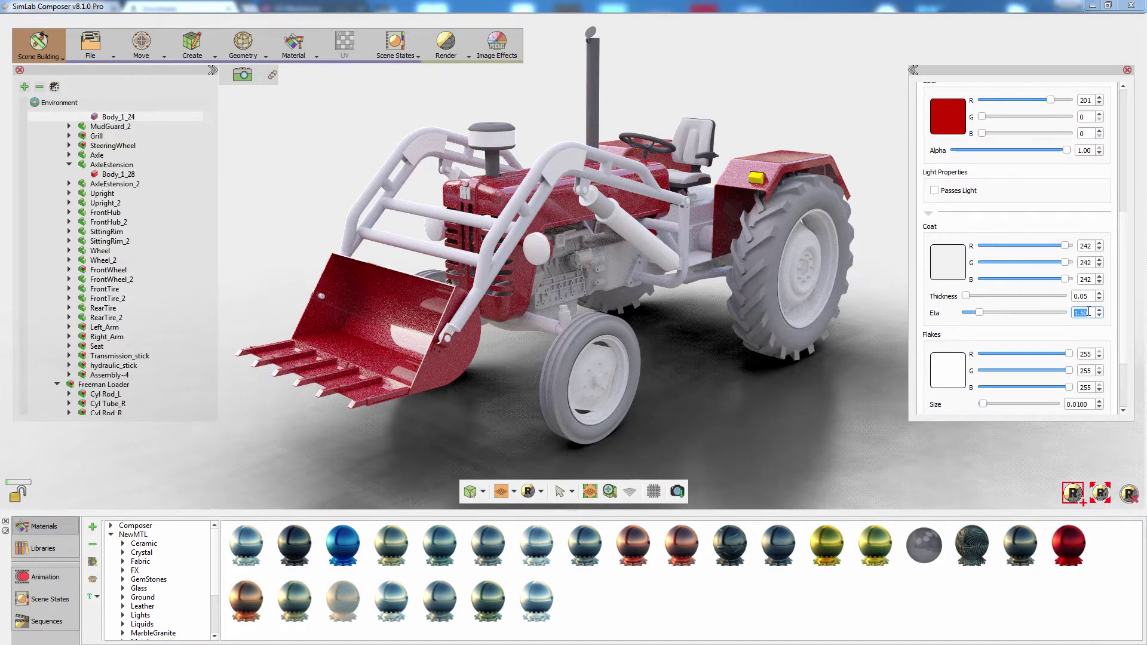
Step: Set the Flakes colour to a dusty pink of 180,145,145
scroll(1117, 330, "down", 3)
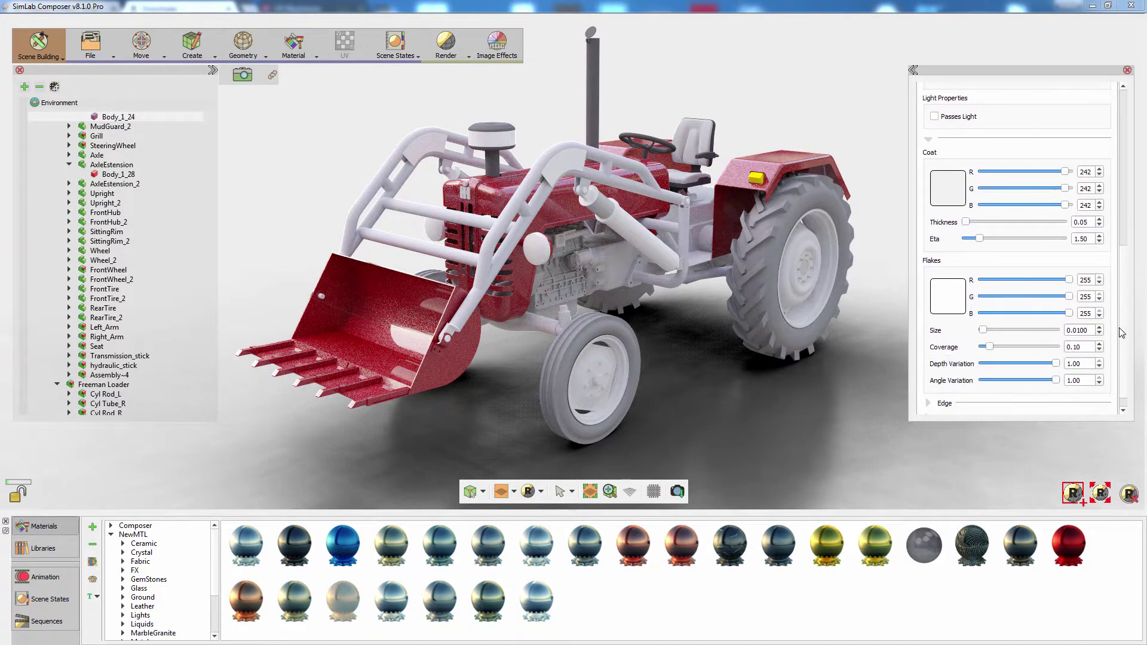
left_click(953, 286)
left_click(1114, 236)
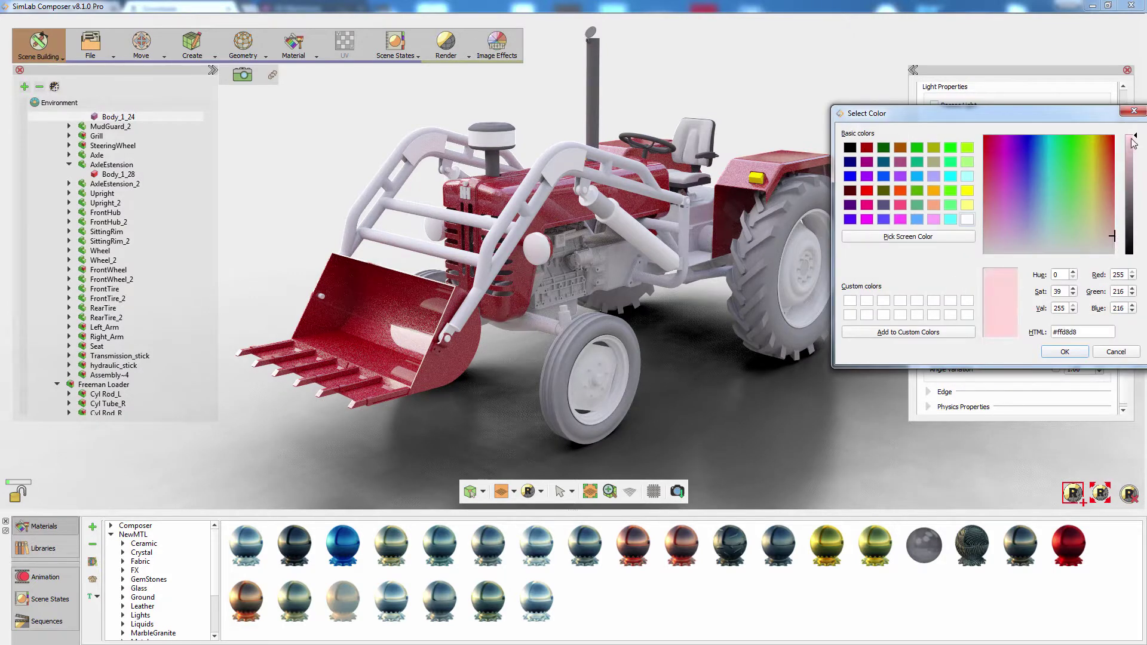
left_click_drag(1133, 141, 1133, 162)
left_click(1129, 170)
left_click(1065, 352)
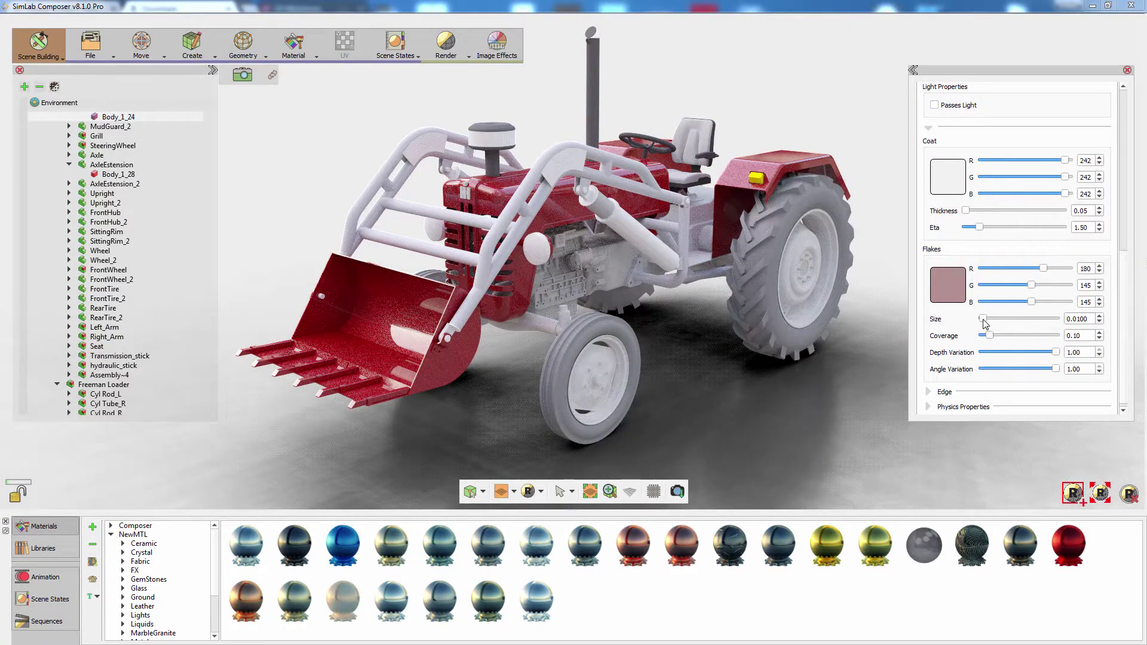
Step: Keep flake size at 0.0100 and set flake coverage to 0.10
left_click_drag(984, 319, 1027, 322)
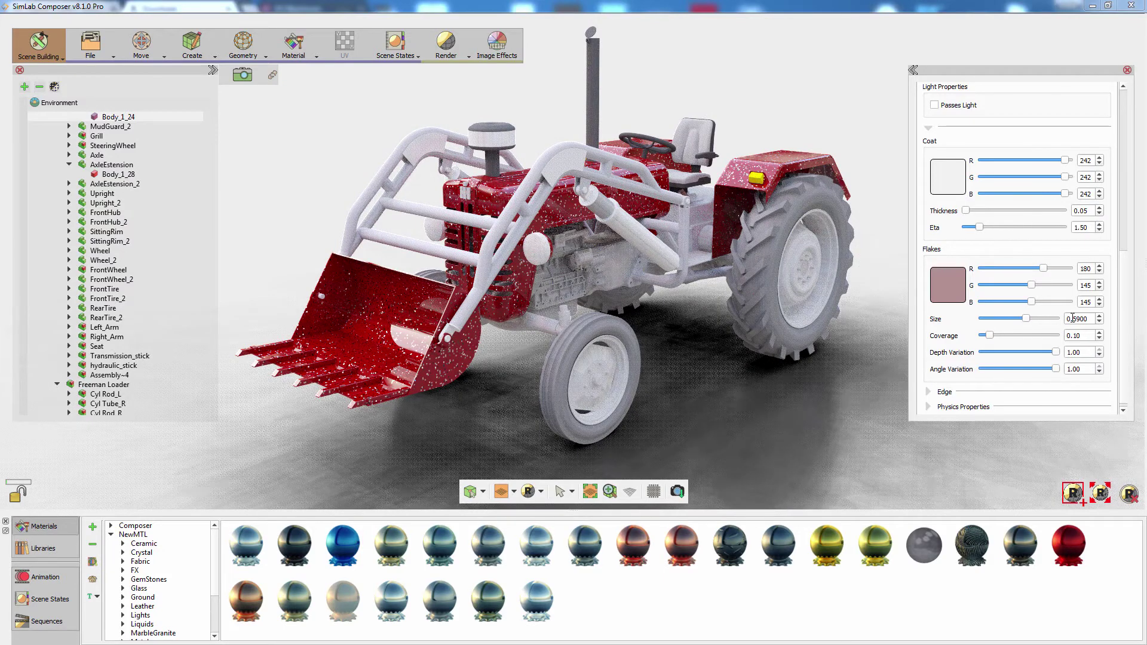
left_click_drag(1089, 318, 1061, 319)
type(".")
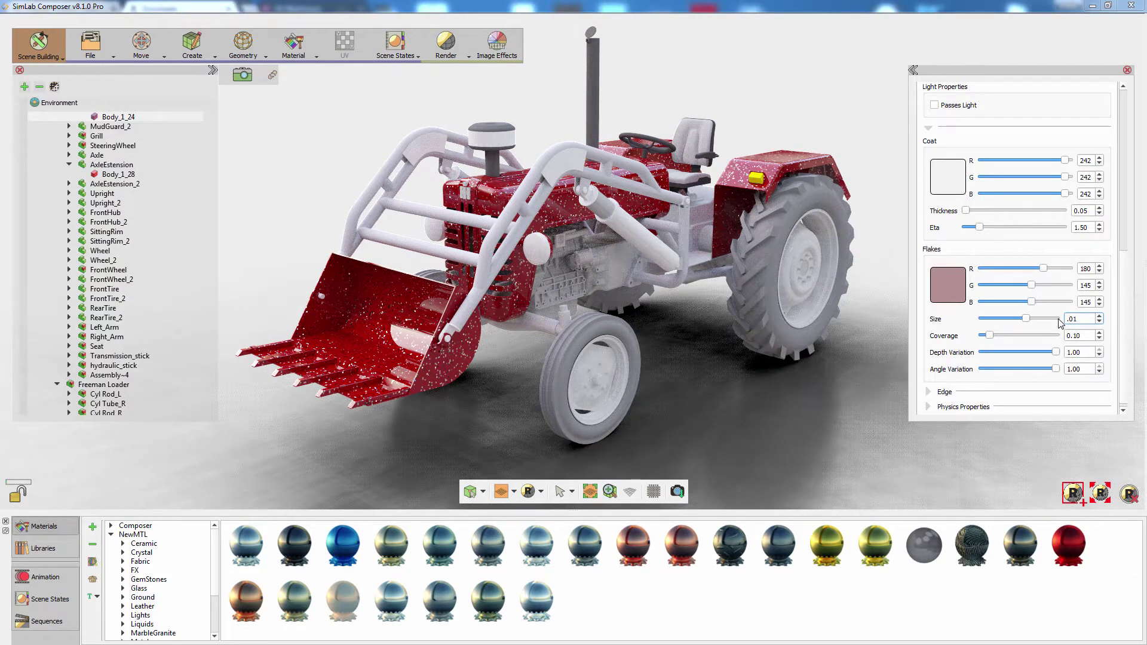
type("01")
key("Return")
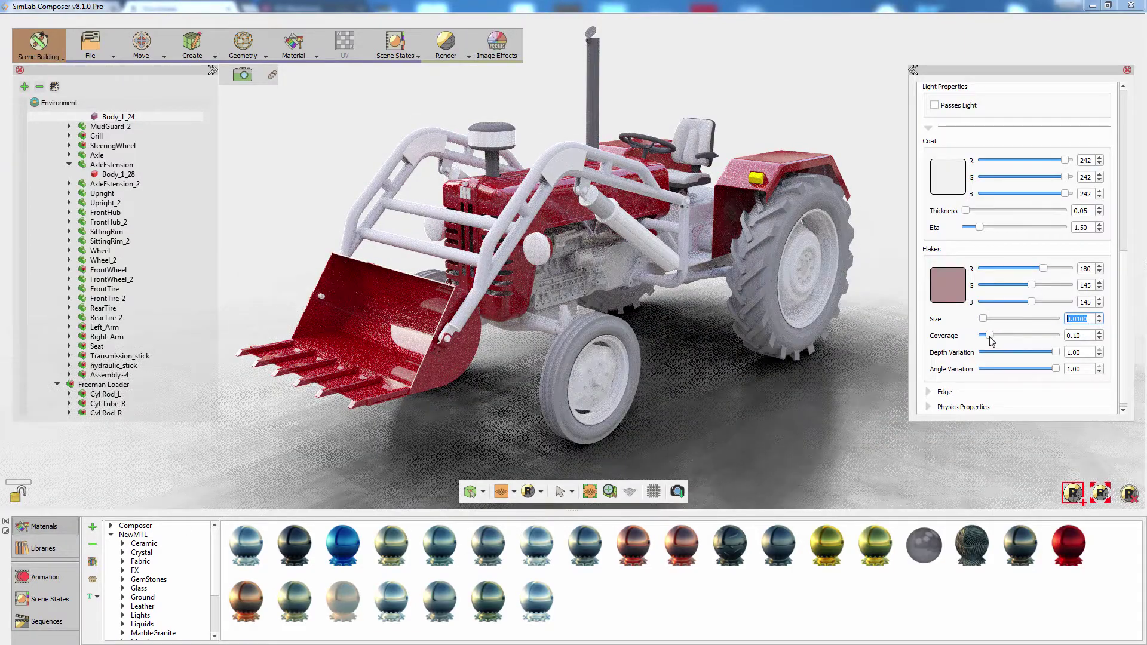
mouse_move(990, 336)
left_mouse_down()
mouse_move(1022, 337)
mouse_move(991, 338)
left_mouse_up()
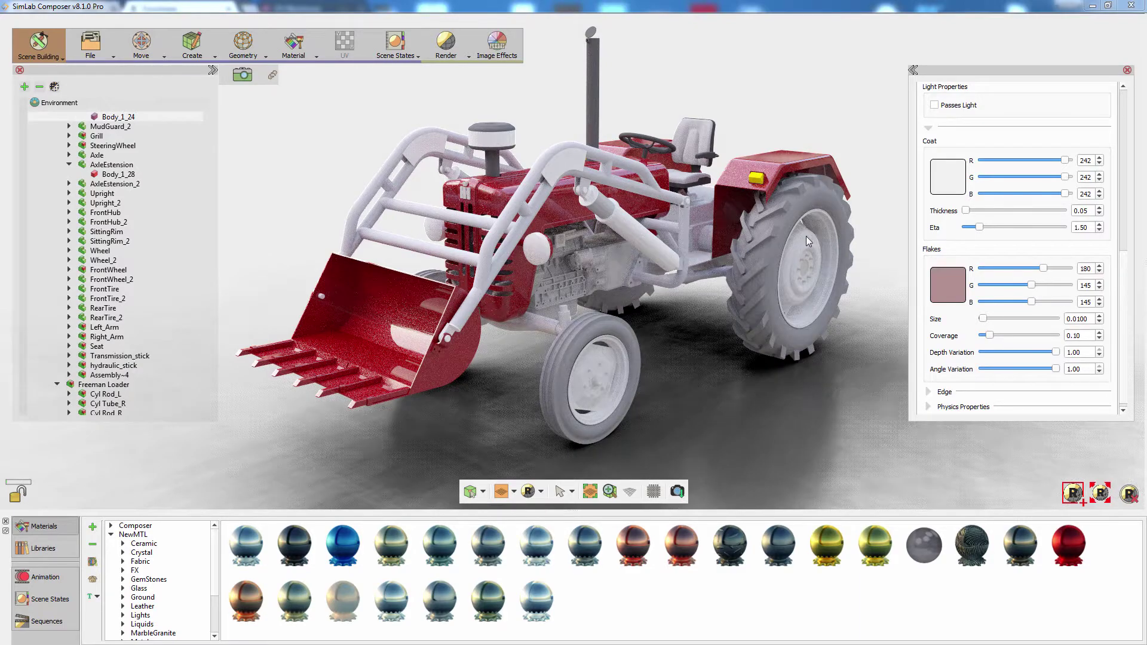
Step: Switch the library to Medium Icons with Text and apply Cast Iron to the front wheel rims
left_click_drag(805, 237, 801, 242)
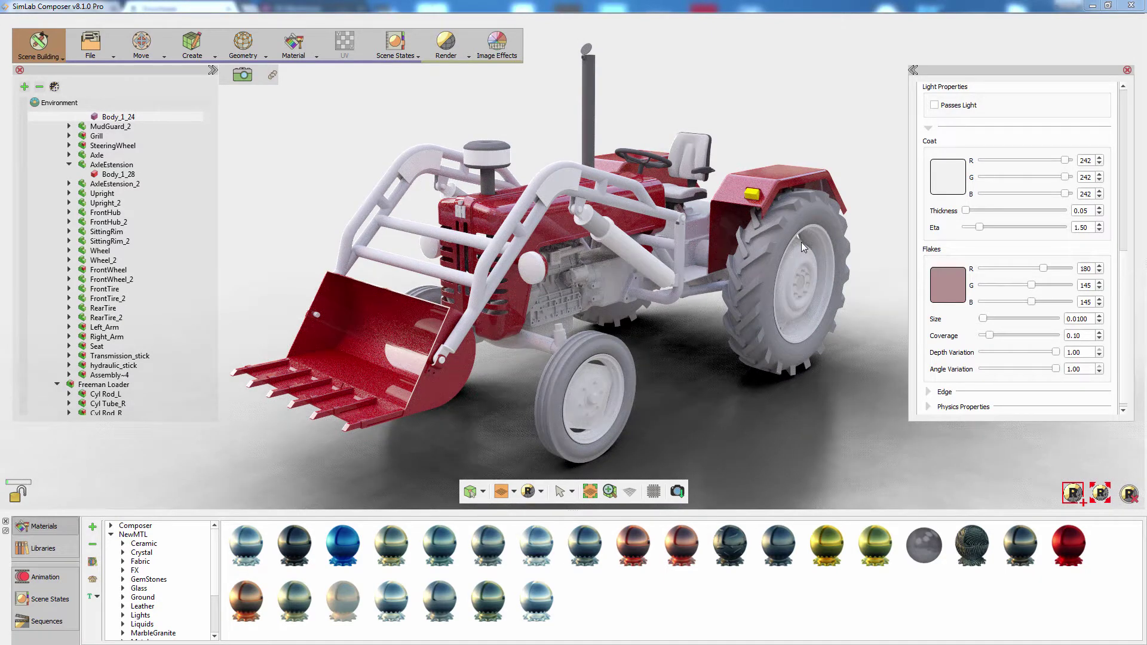
left_click(100, 597)
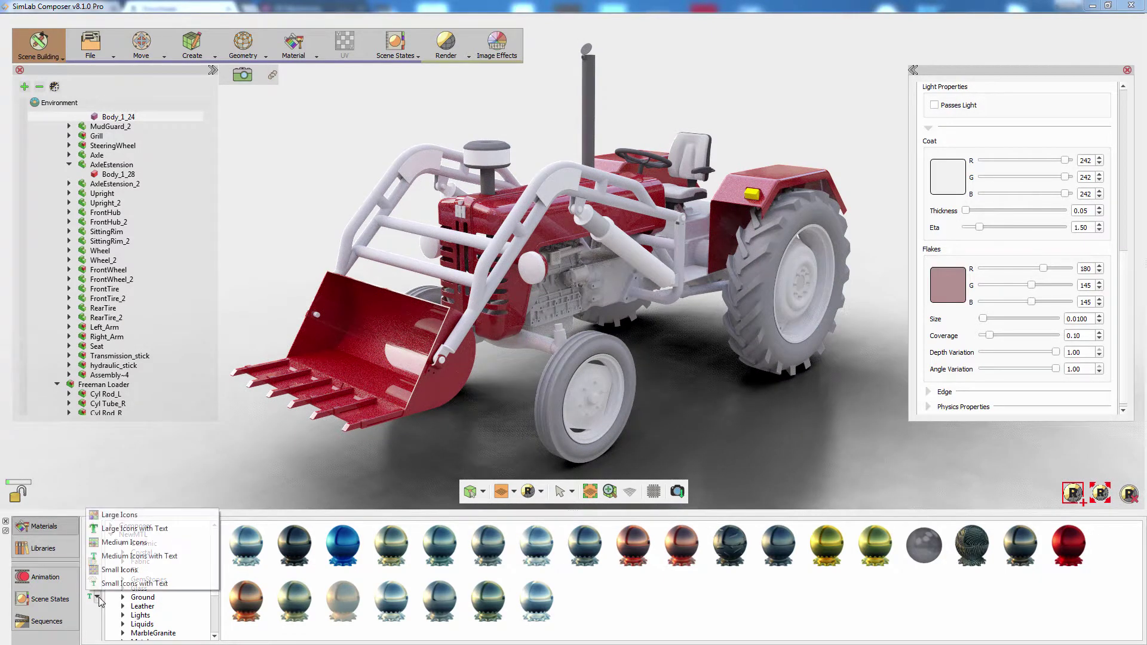
left_click(136, 556)
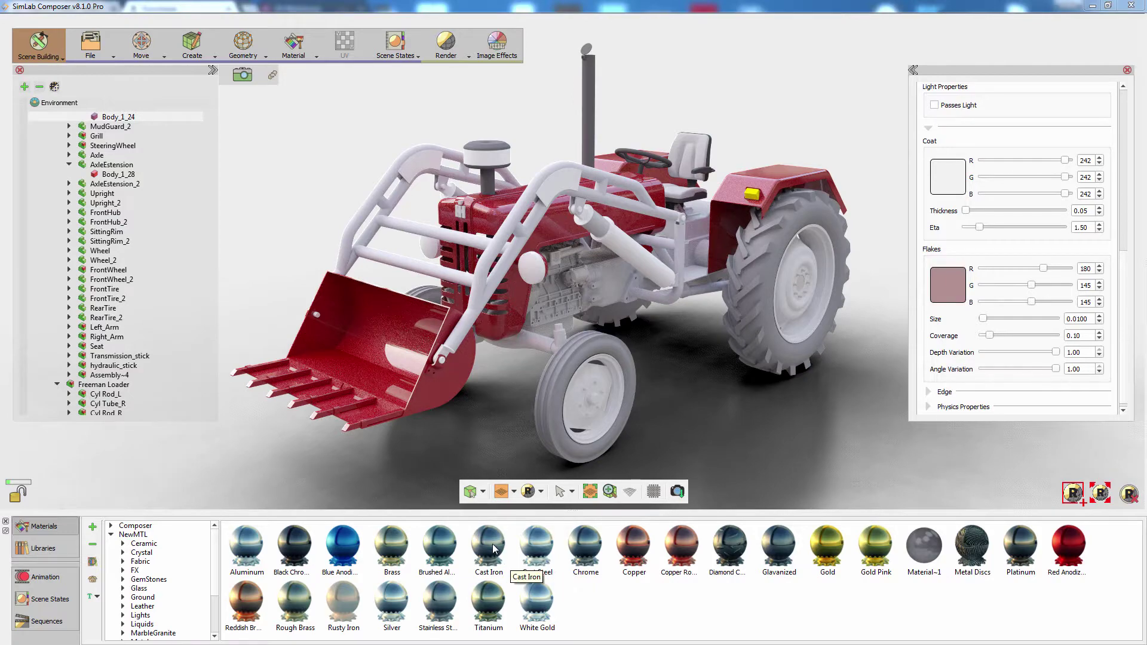
left_click_drag(493, 548, 582, 395)
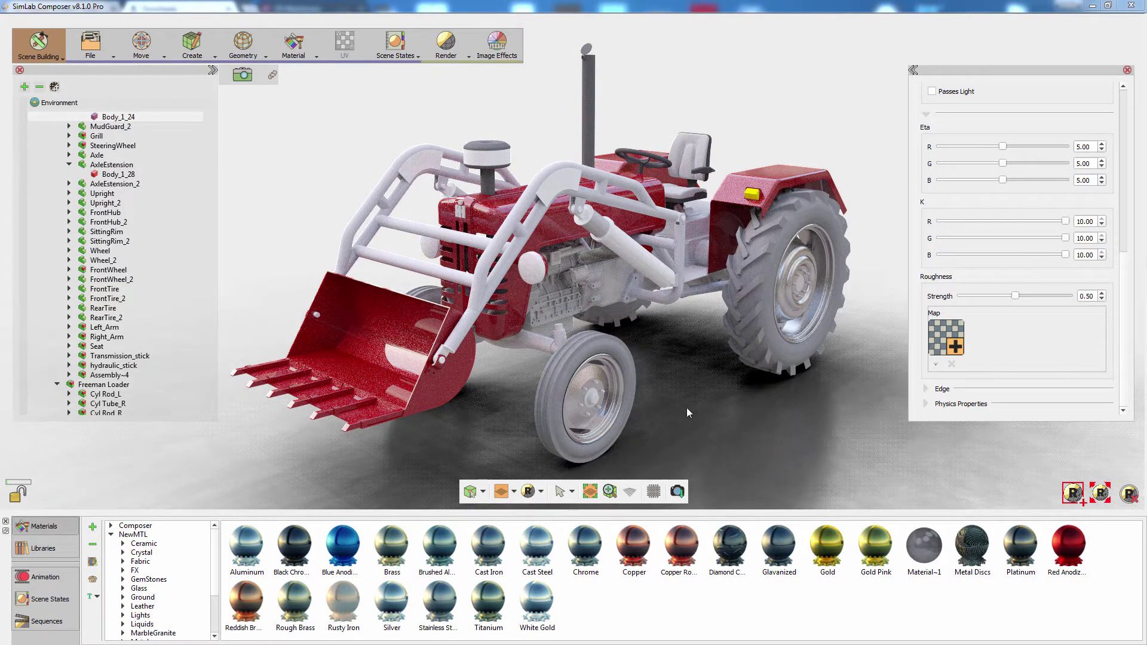
Step: Darken the front wheel rim's cast iron colour to dark grey 89,89,89
scroll(615, 381, "up", 3)
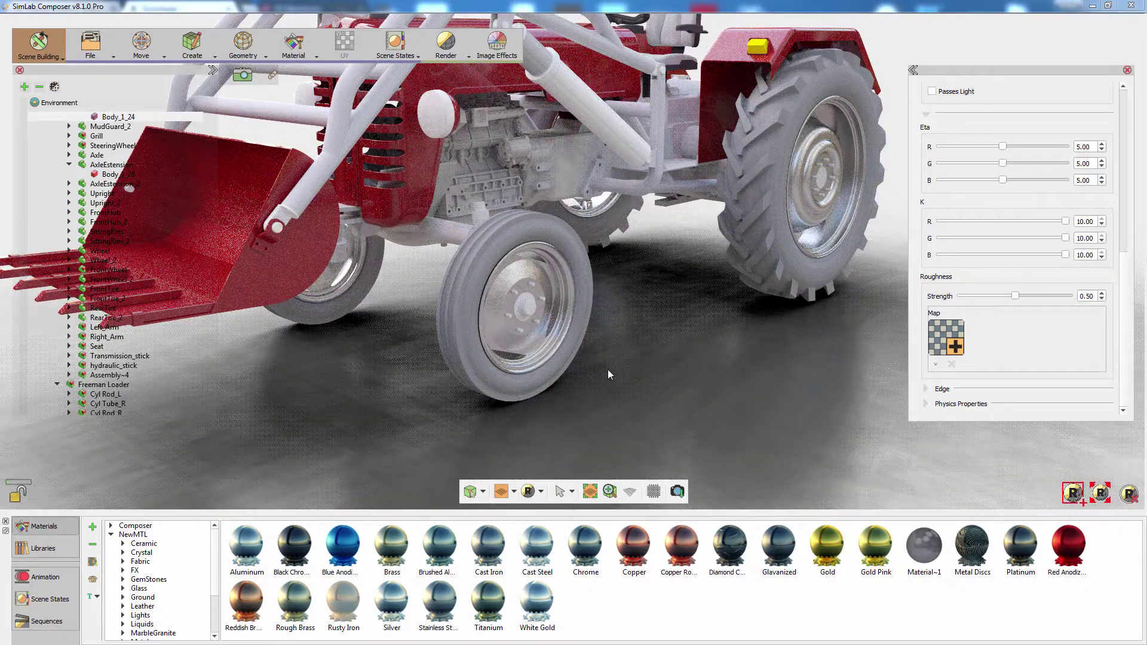
left_click(560, 324)
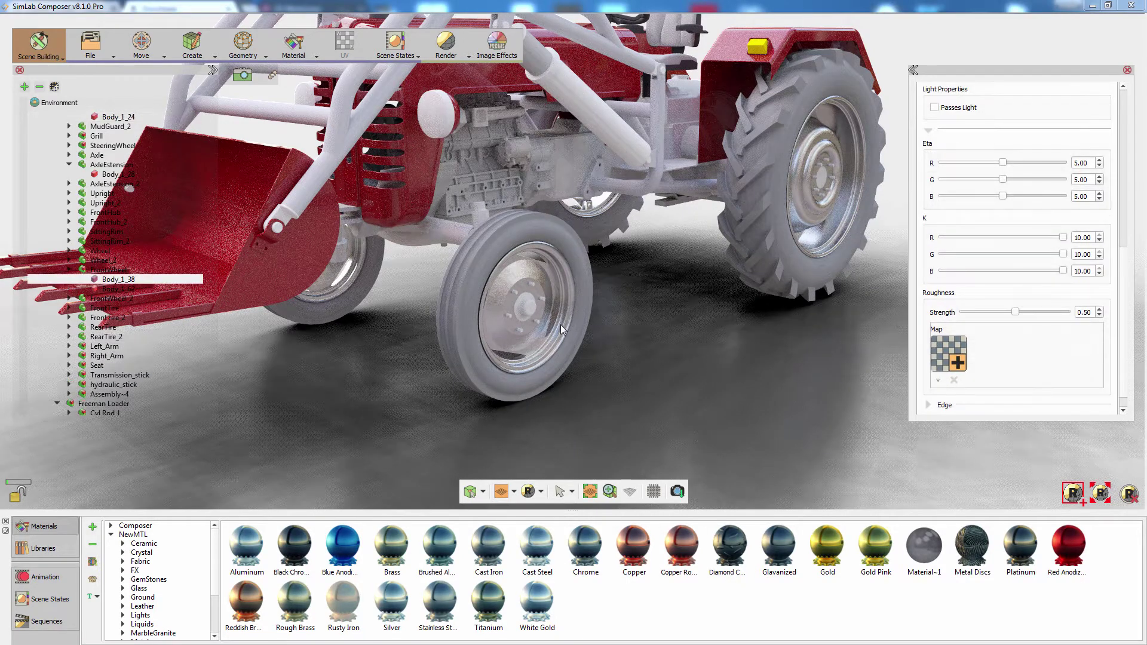
scroll(1127, 339, "up", 5)
left_click(947, 275)
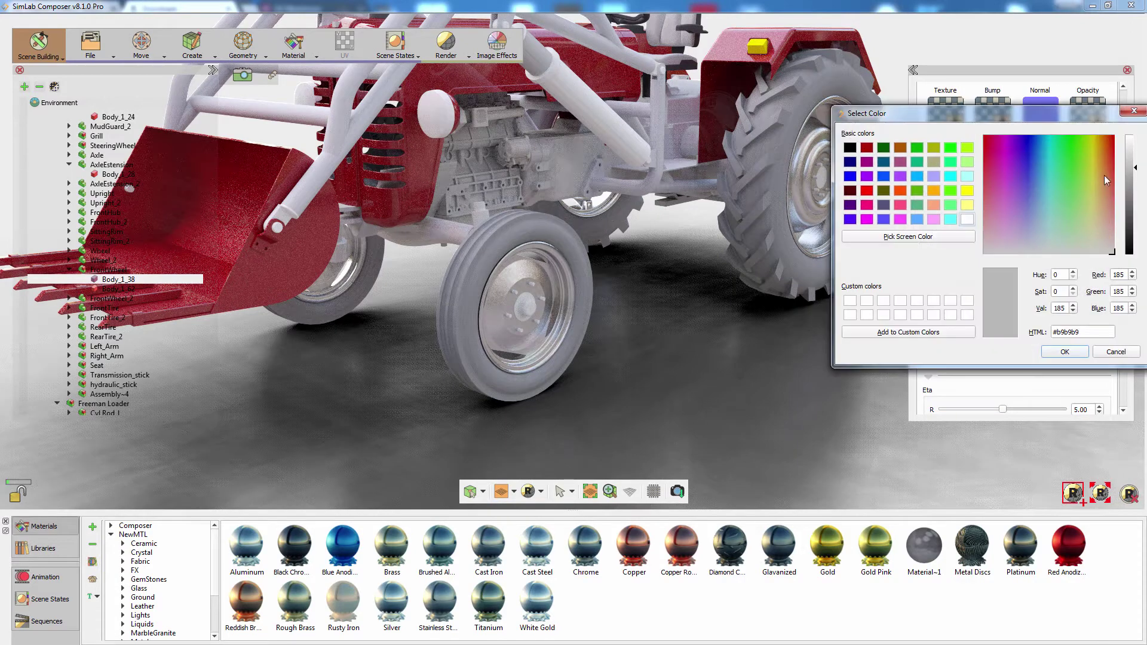
left_click_drag(1136, 174, 1131, 218)
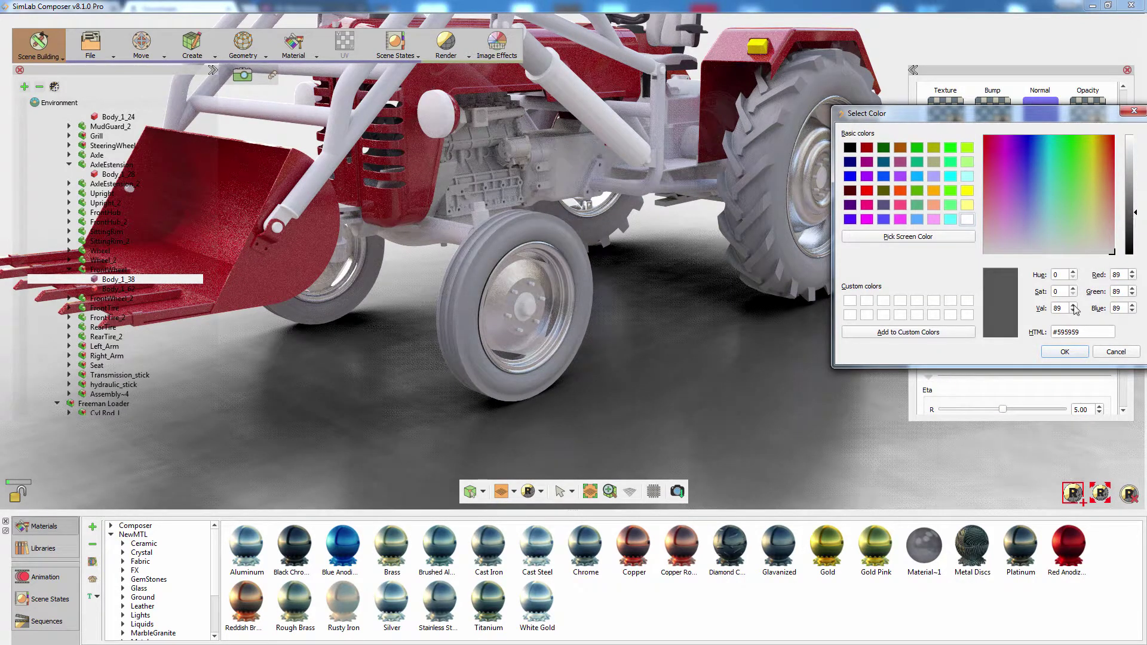
left_click(1059, 355)
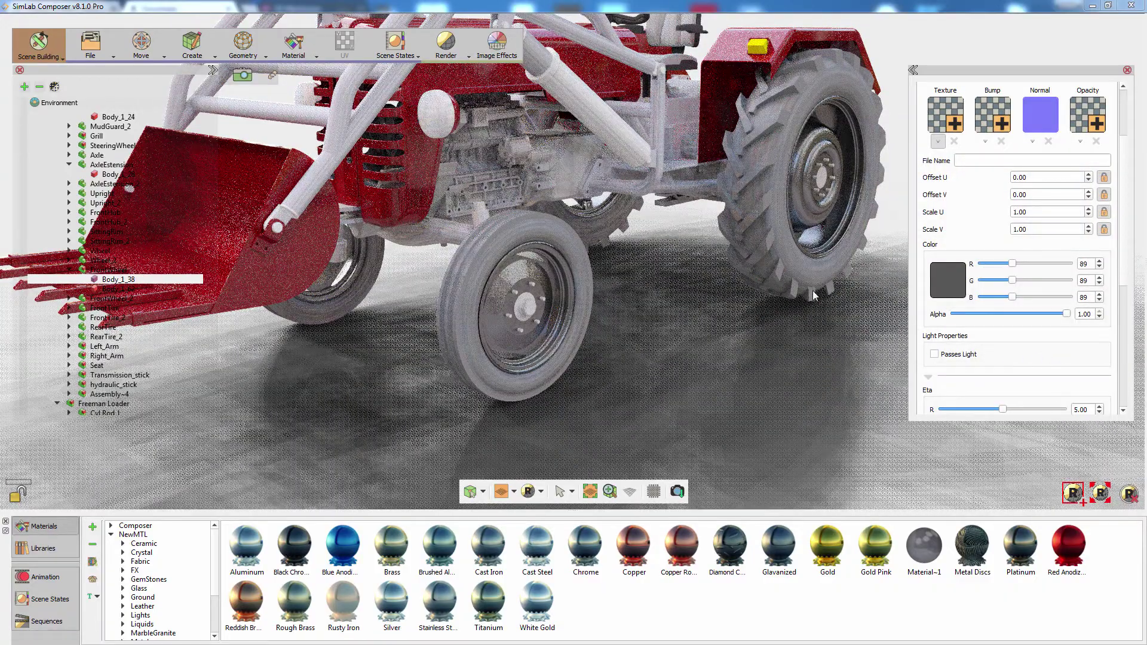
left_click_drag(812, 299, 805, 314)
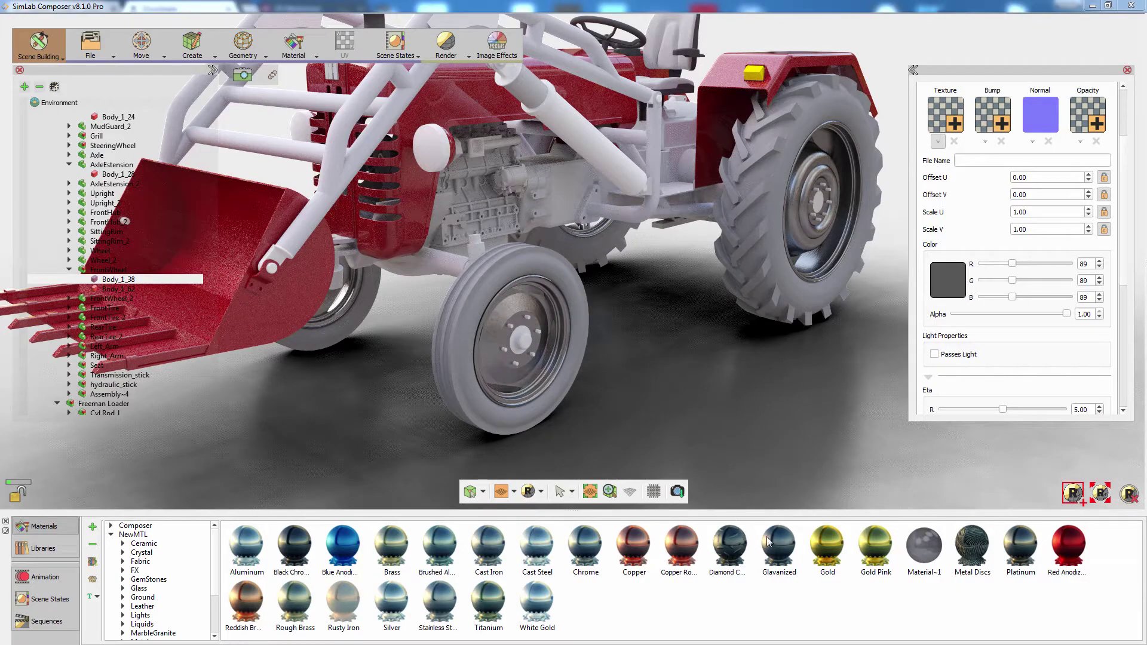
Step: Apply the Galvanized metal material to the tractor's engine and inspect its colour
left_click_drag(779, 545, 491, 216)
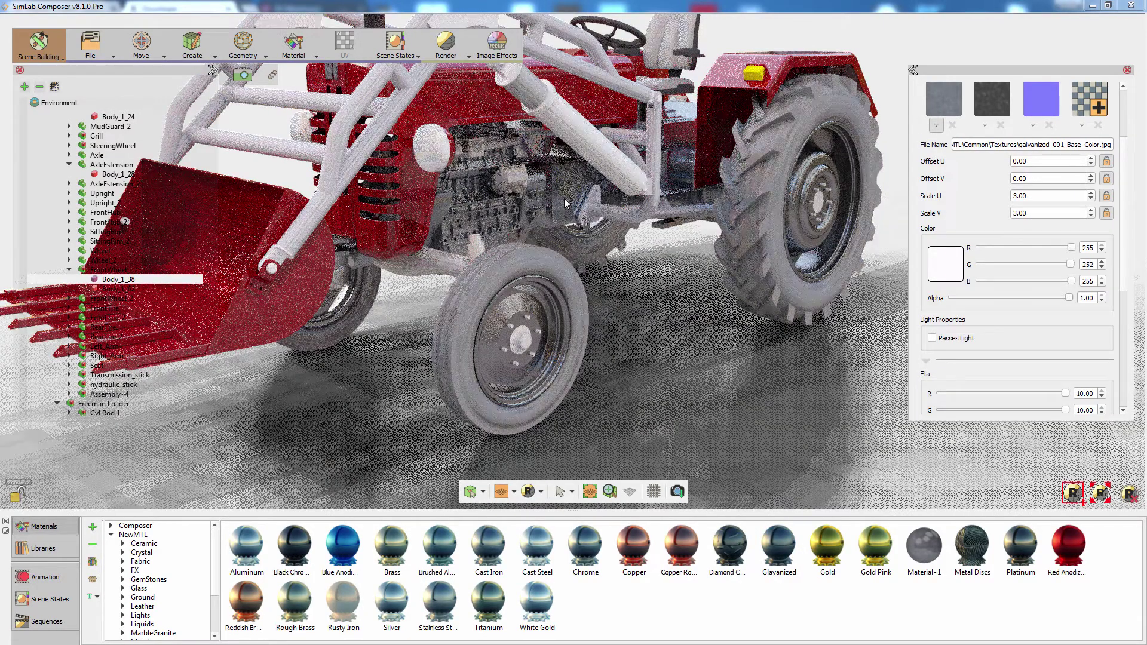
left_click(564, 198)
left_click(947, 276)
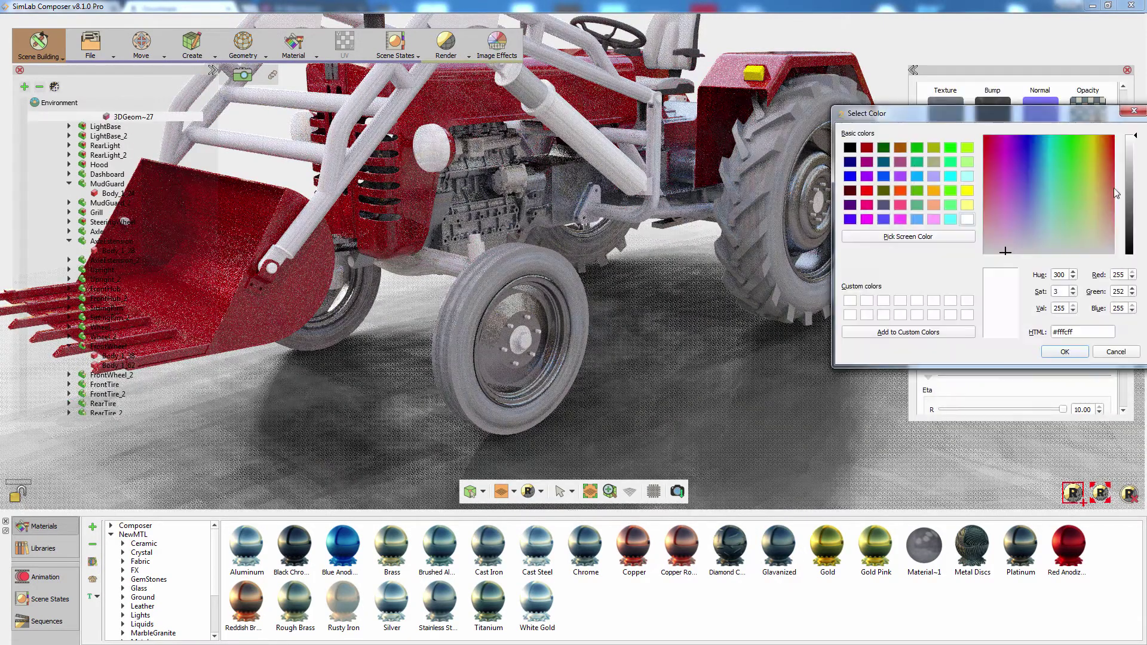
left_click(1064, 352)
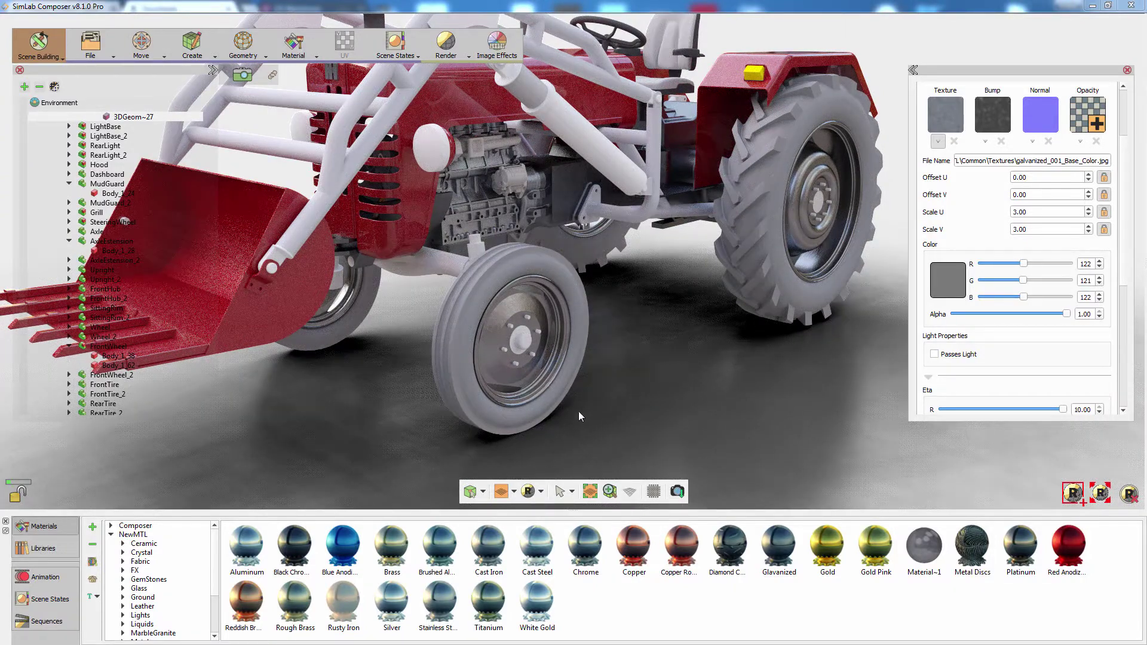
Step: Apply Chrome to the loader arms and raise its roughness strength from 0.08 to 0.42
left_click_drag(585, 545, 367, 160)
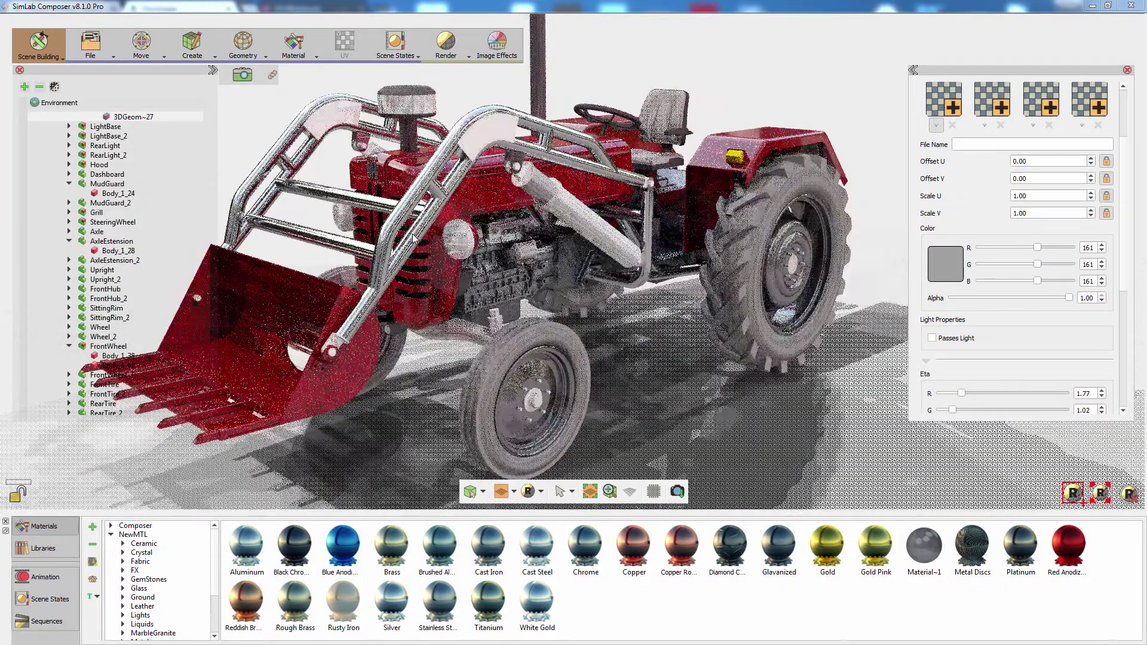
left_click(414, 238)
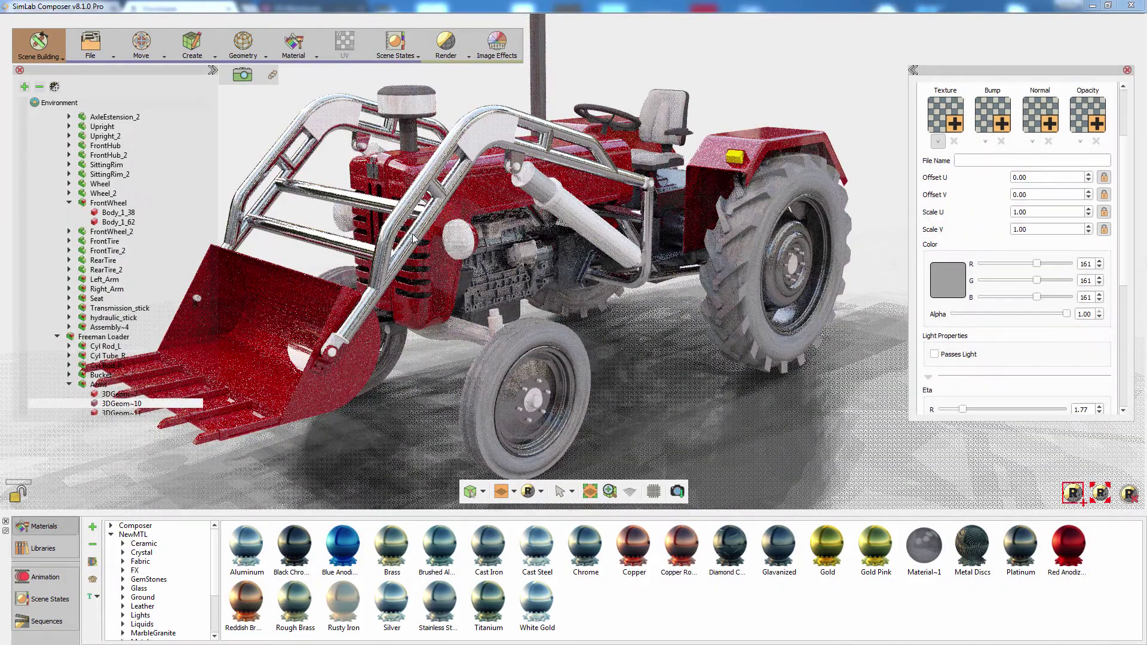
scroll(996, 359, "down", 5)
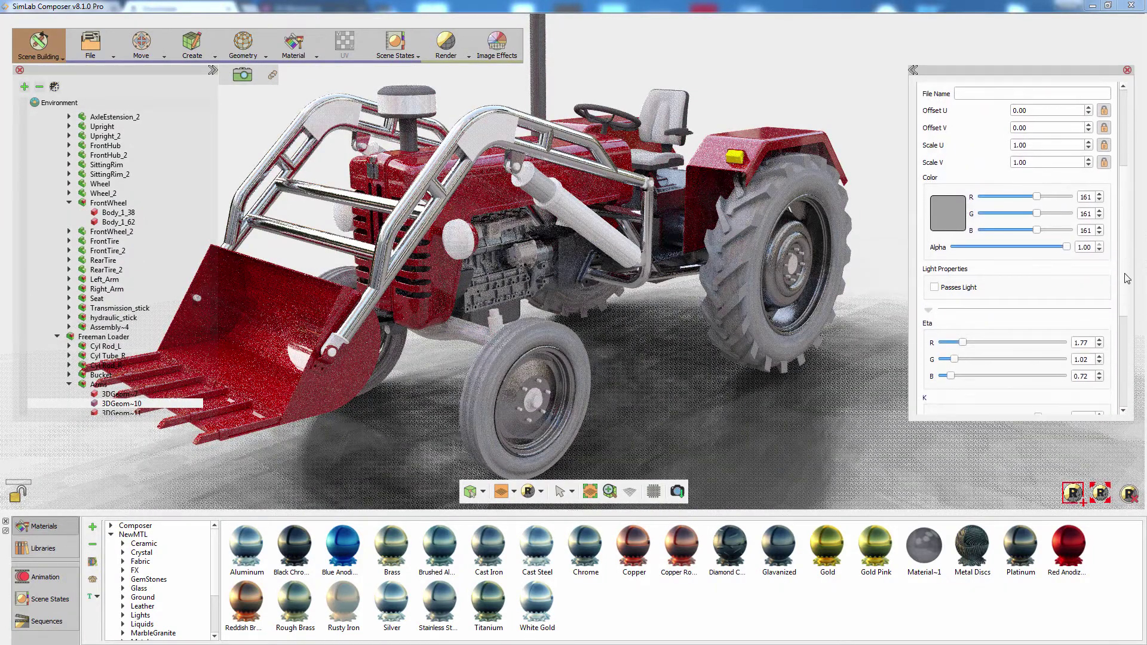
mouse_move(968, 356)
left_mouse_down()
mouse_move(1016, 358)
mouse_move(1008, 361)
left_mouse_up()
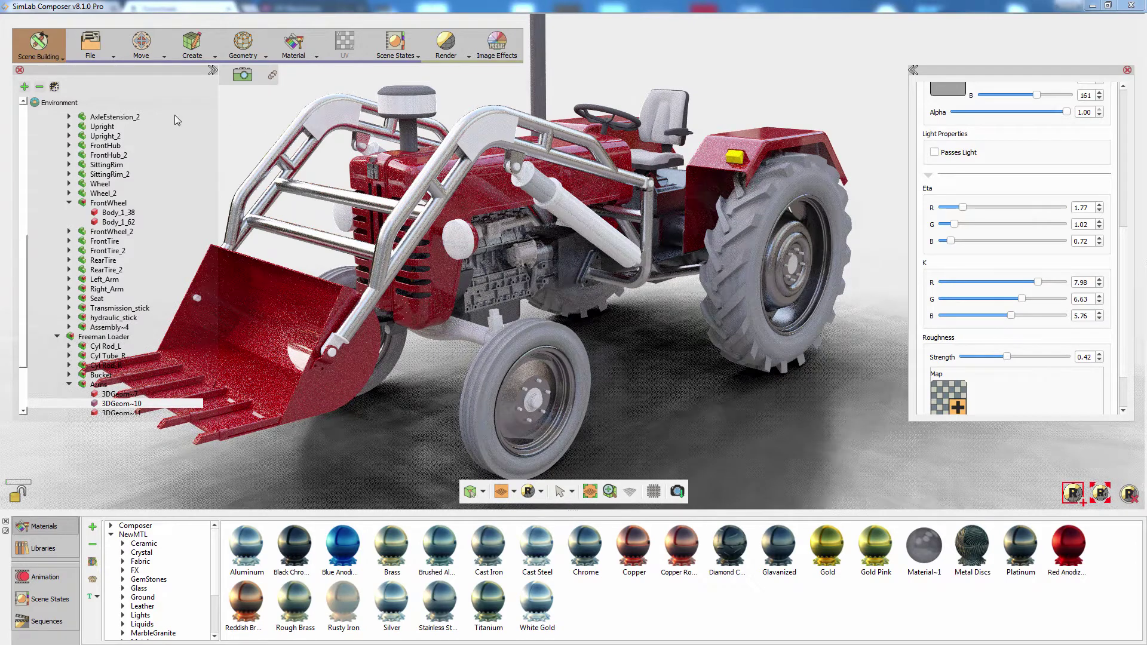
Step: Rotate the HDR environment from 43.24 to 153.85 and orbit to view the tractor's side
left_click(76, 103)
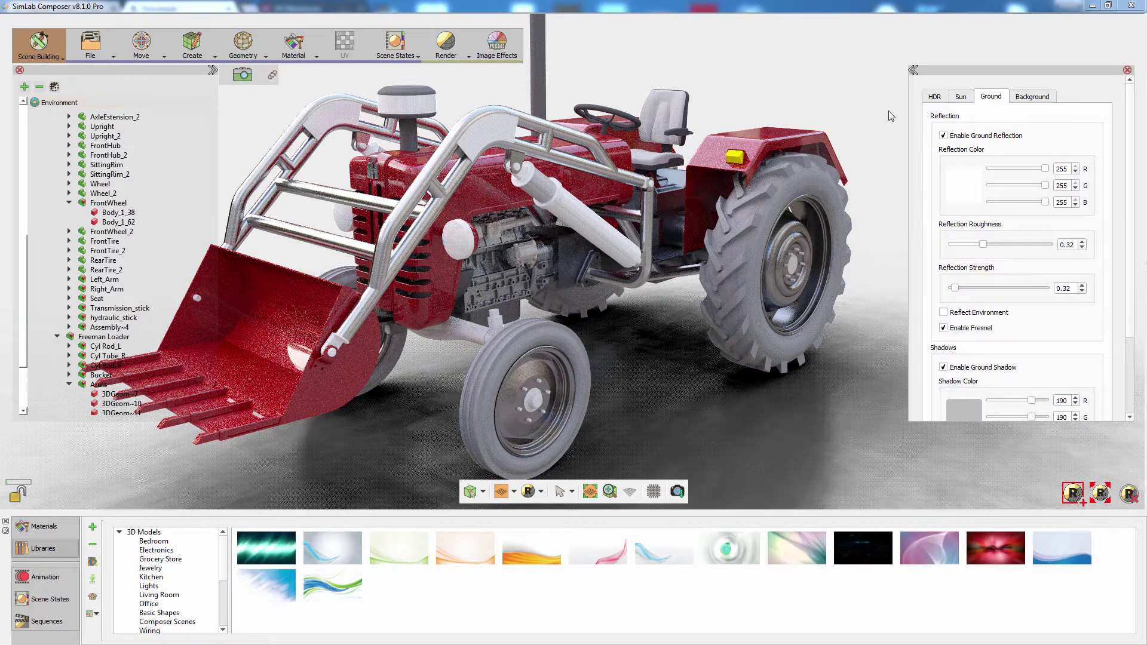
left_click(934, 97)
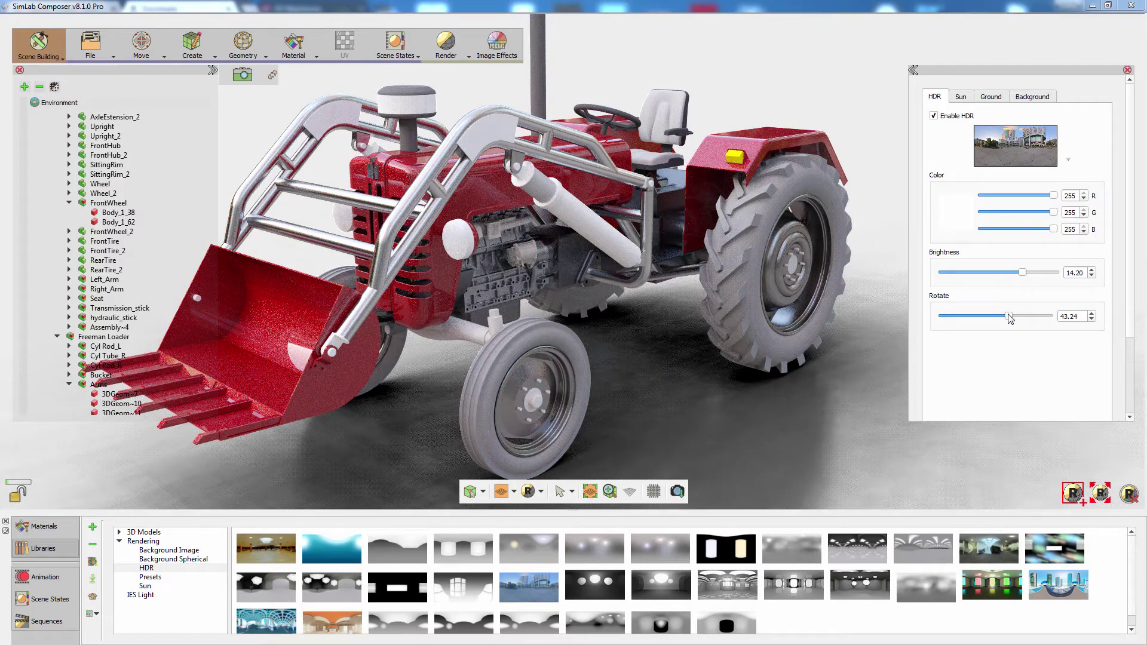
left_click_drag(1019, 317, 1041, 321)
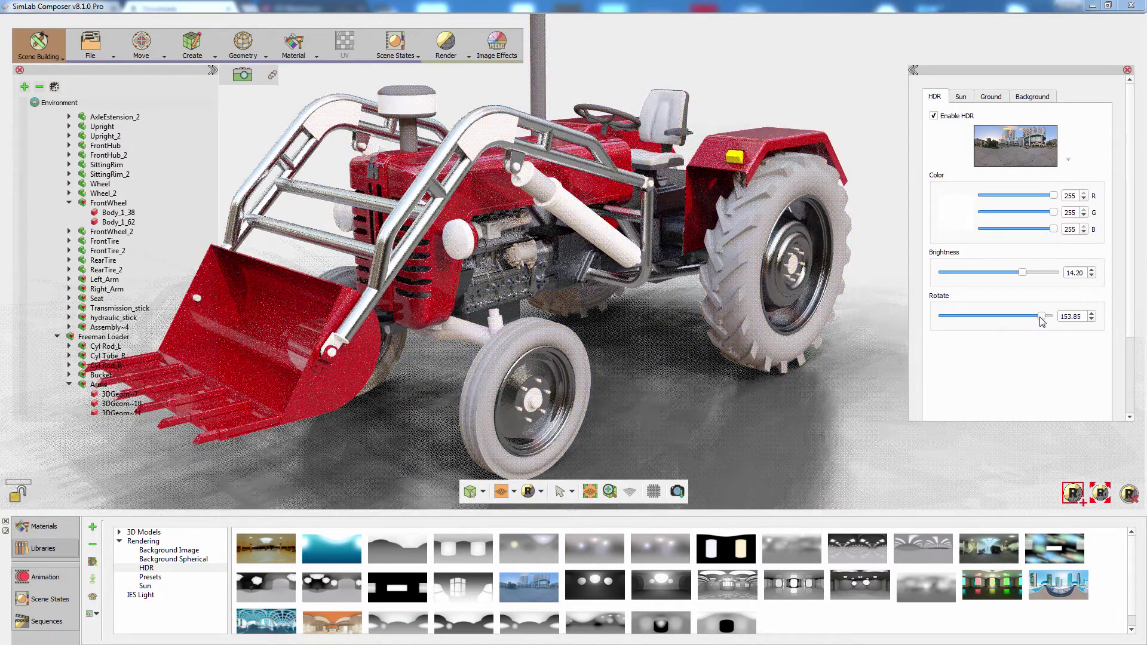
left_click_drag(810, 281, 711, 264)
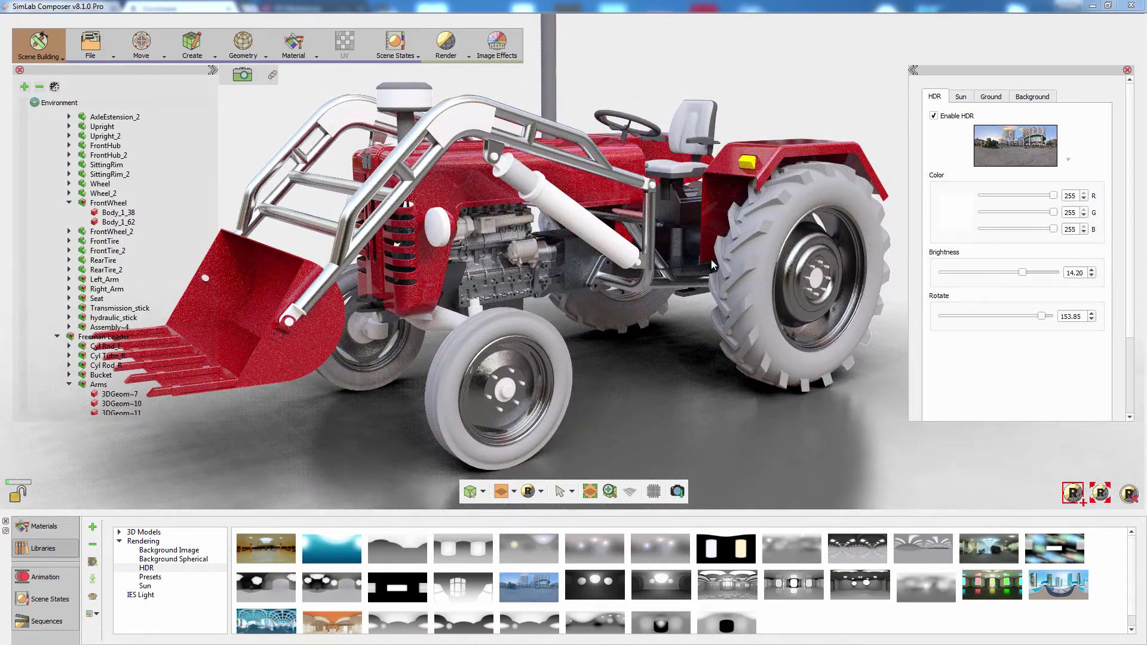
Step: Make the rear tyre material black Plastic with roughness strength raised from 0.00 to 0.64
left_click(740, 263)
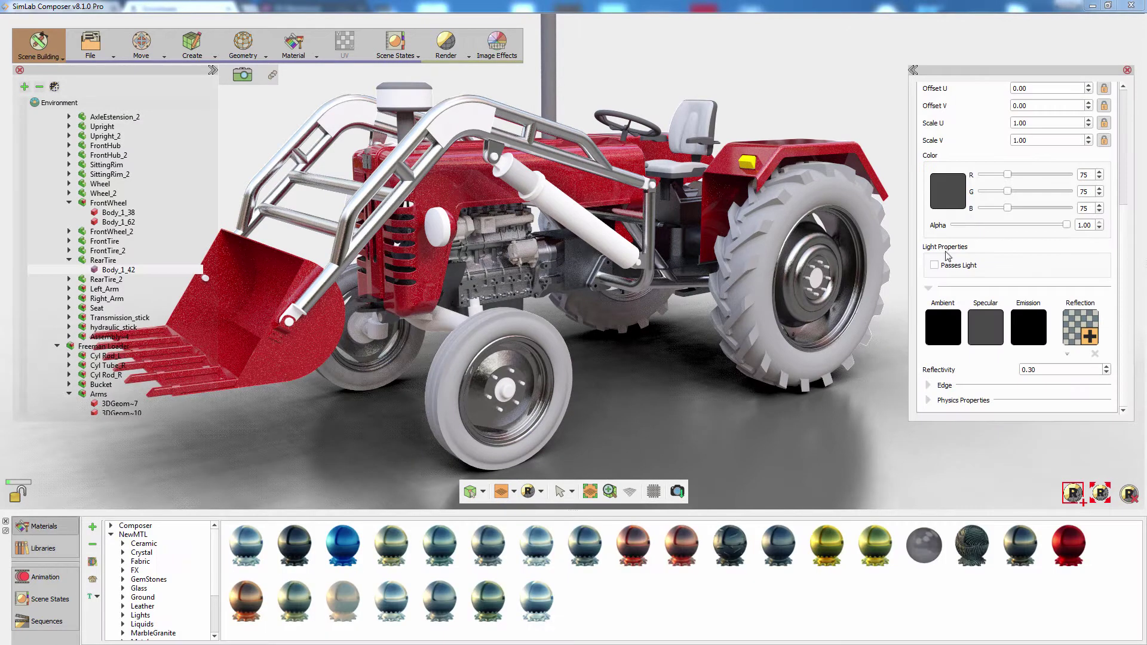
left_click_drag(1125, 269, 1119, 136)
left_click(1063, 175)
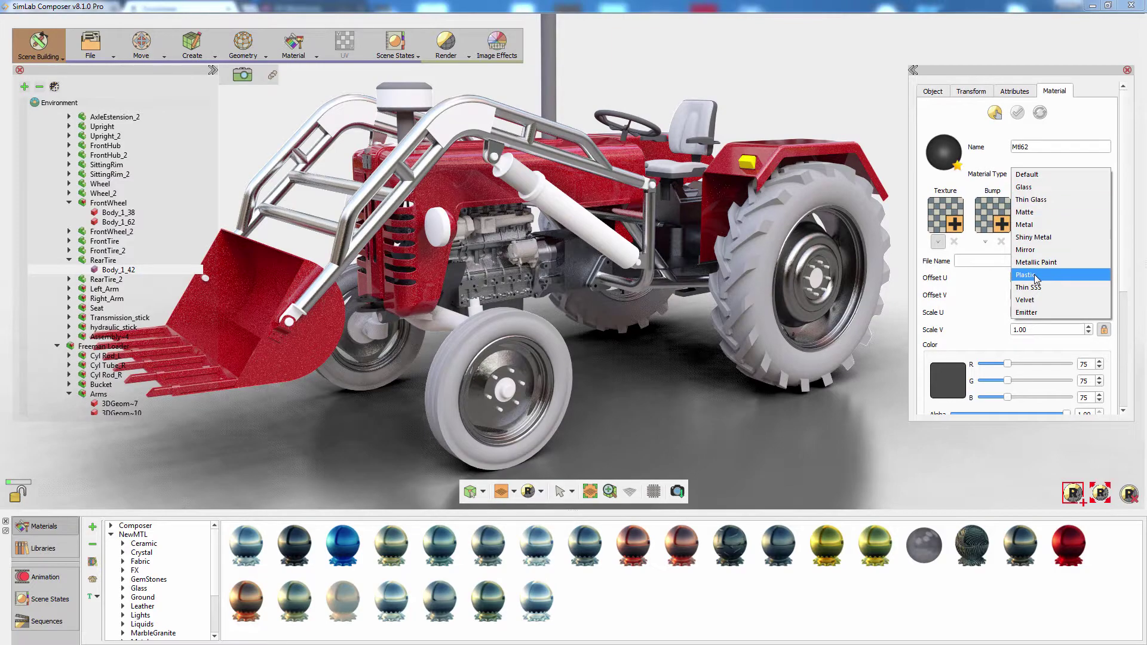
left_click(1037, 279)
left_click(948, 380)
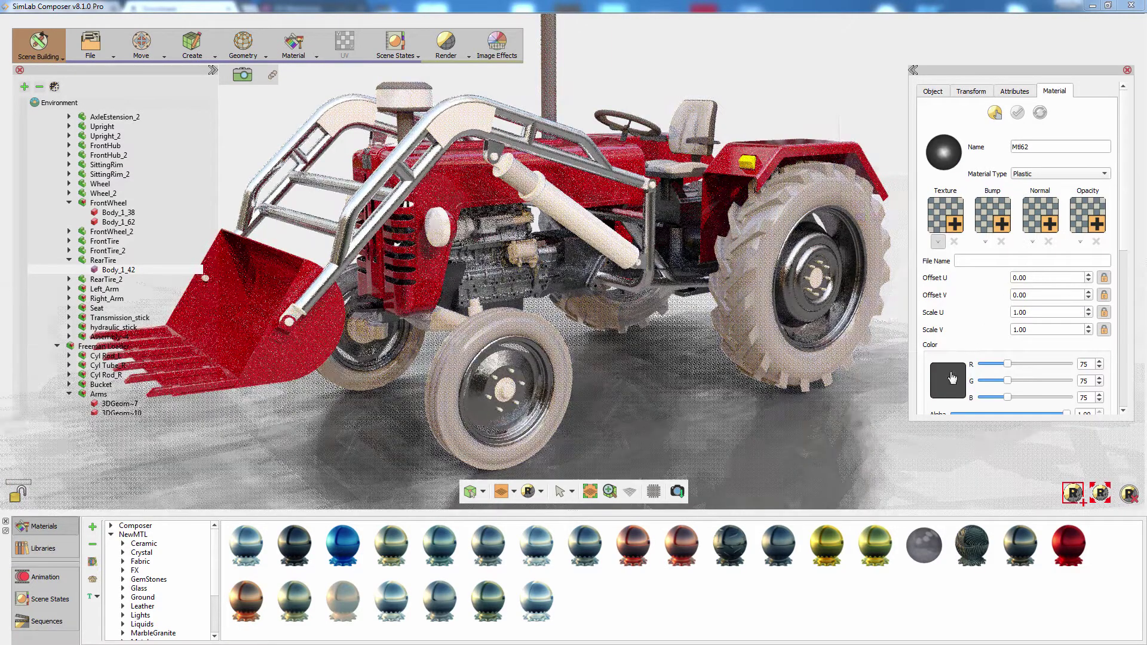
left_click_drag(1133, 241, 1131, 257)
left_click(1061, 350)
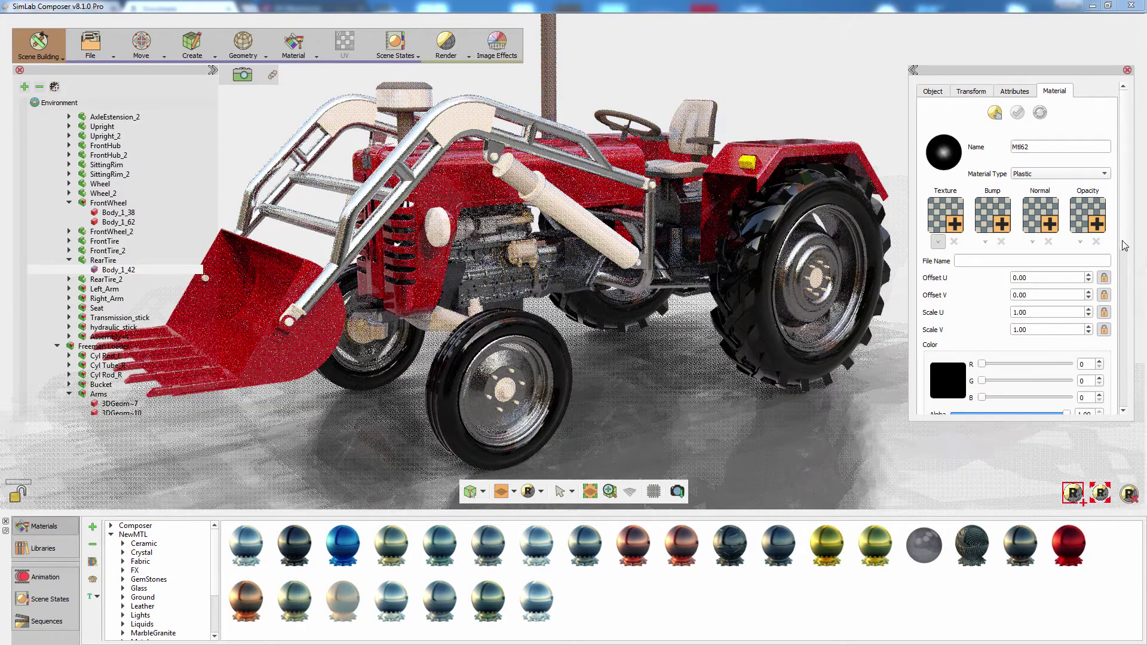
scroll(1124, 260, "down", 1)
scroll(1125, 259, "down", 10)
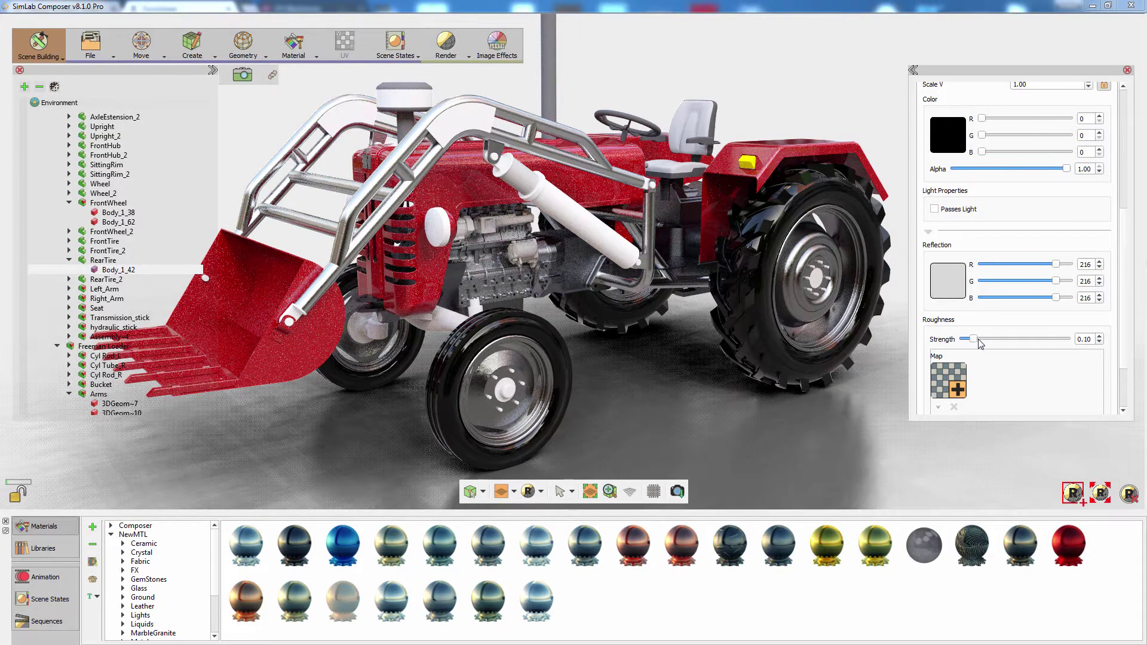
left_click_drag(981, 343, 1032, 346)
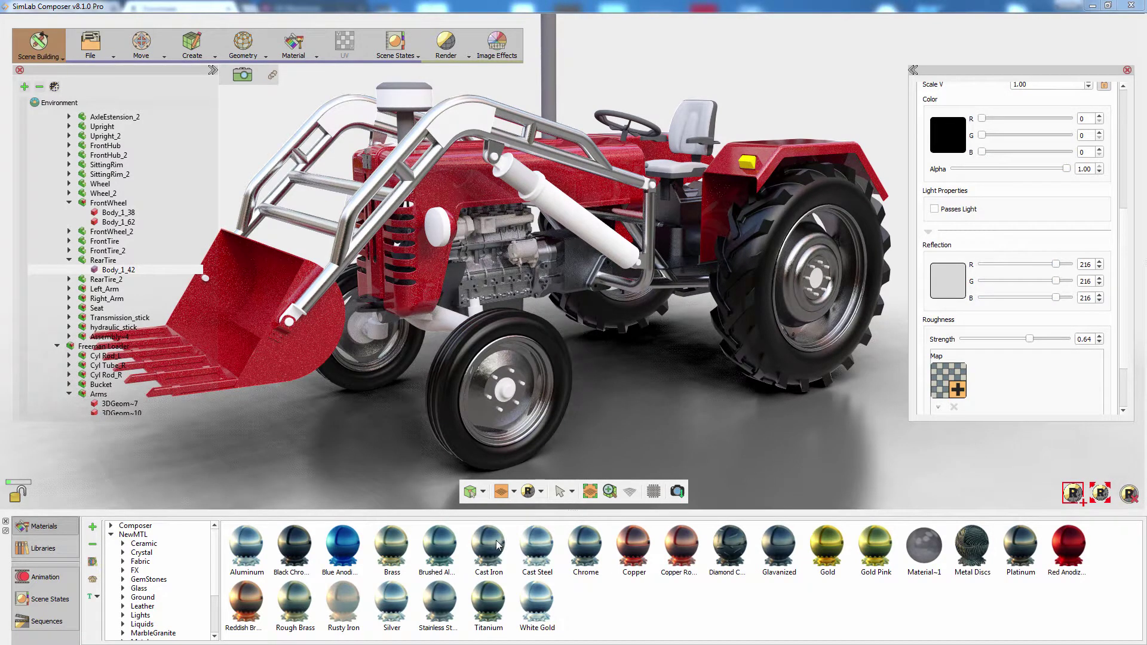
Step: Apply Cast Iron to the front wheel hub and Black Chrome to the hydraulic cylinder
left_click_drag(497, 526, 509, 392)
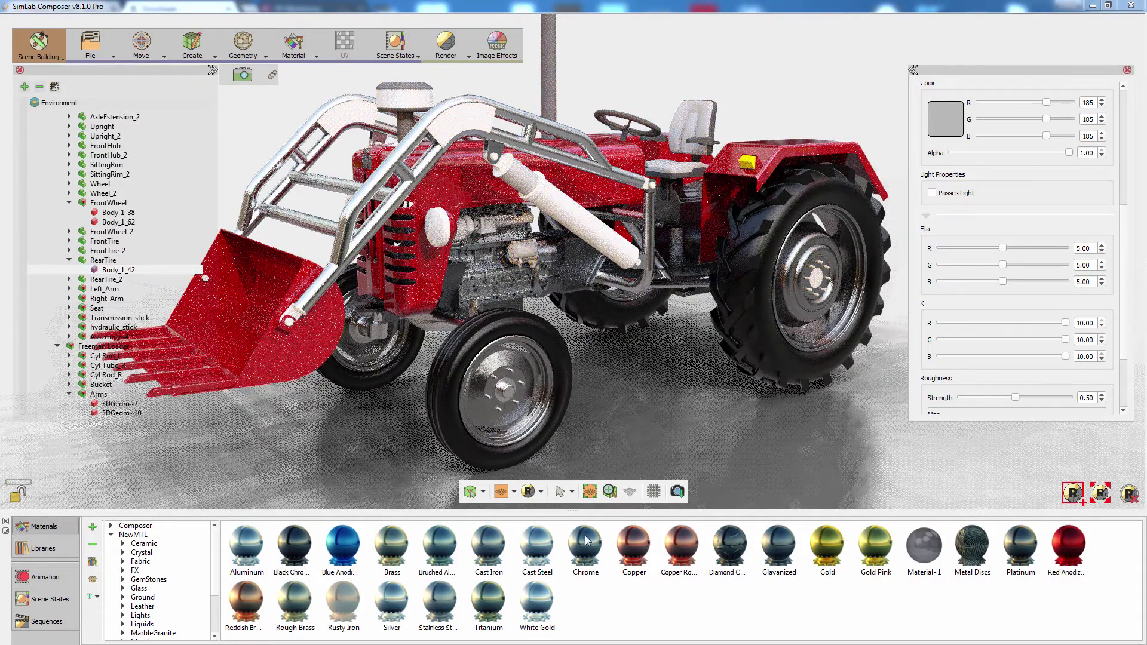
left_click_drag(583, 528, 592, 226)
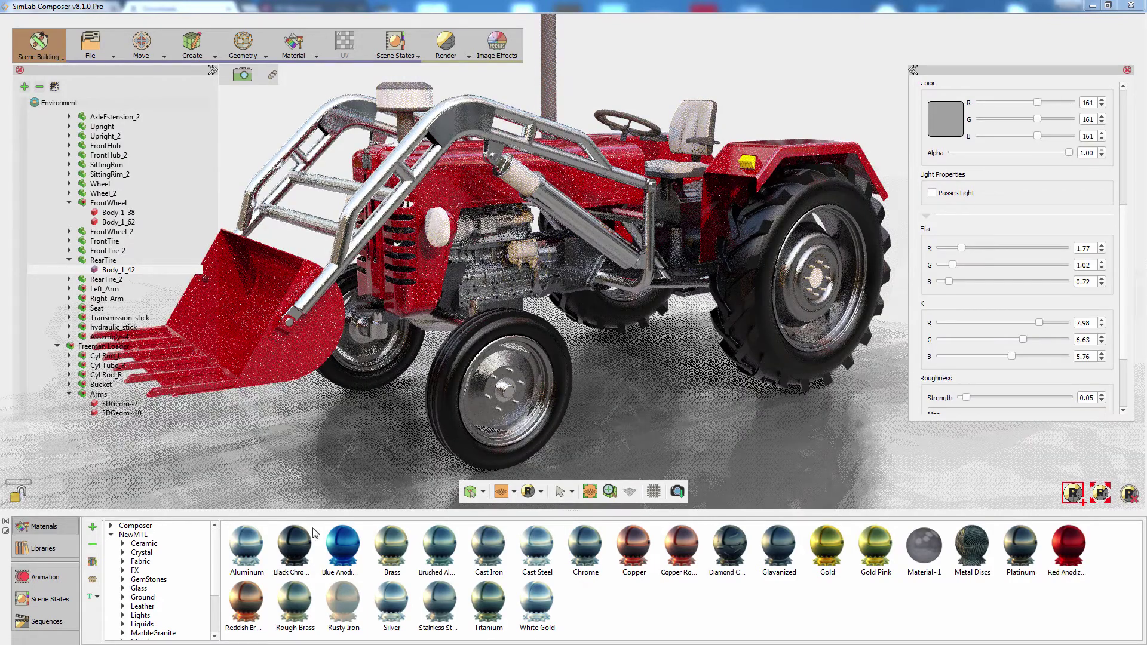
left_click_drag(294, 543, 526, 182)
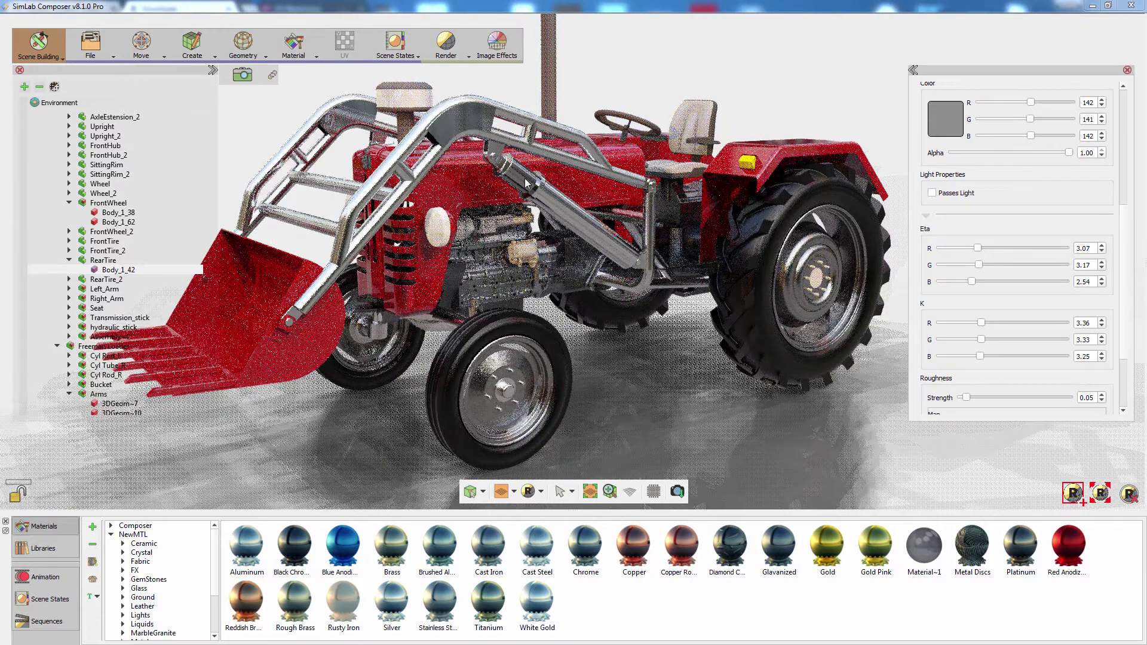
Step: Darken the cylinder's black chrome to 70,69,70 and set its roughness strength to 0.29
left_click(526, 183)
left_click(947, 135)
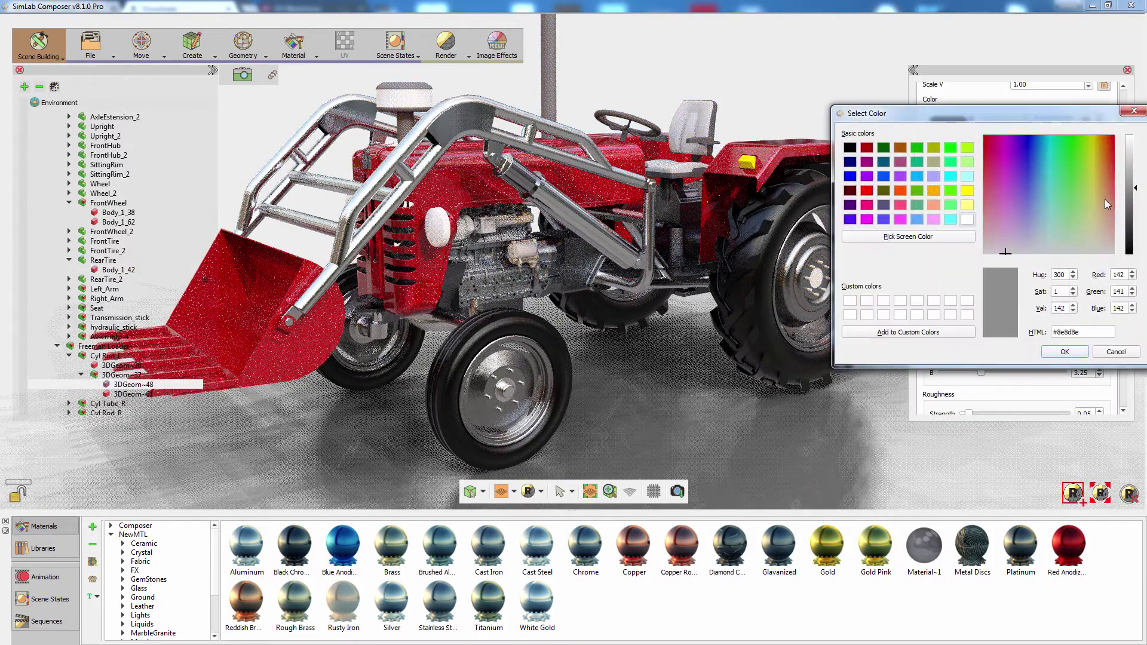
left_click_drag(1128, 188, 1127, 234)
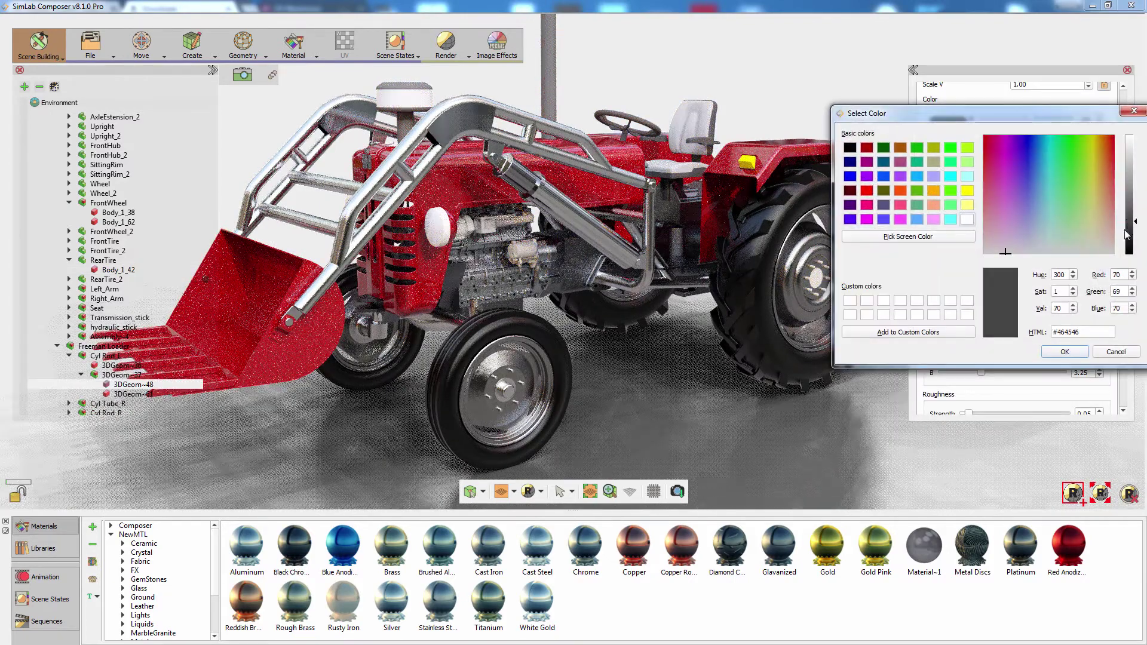
left_click(1064, 351)
scroll(1021, 312, "down", 5)
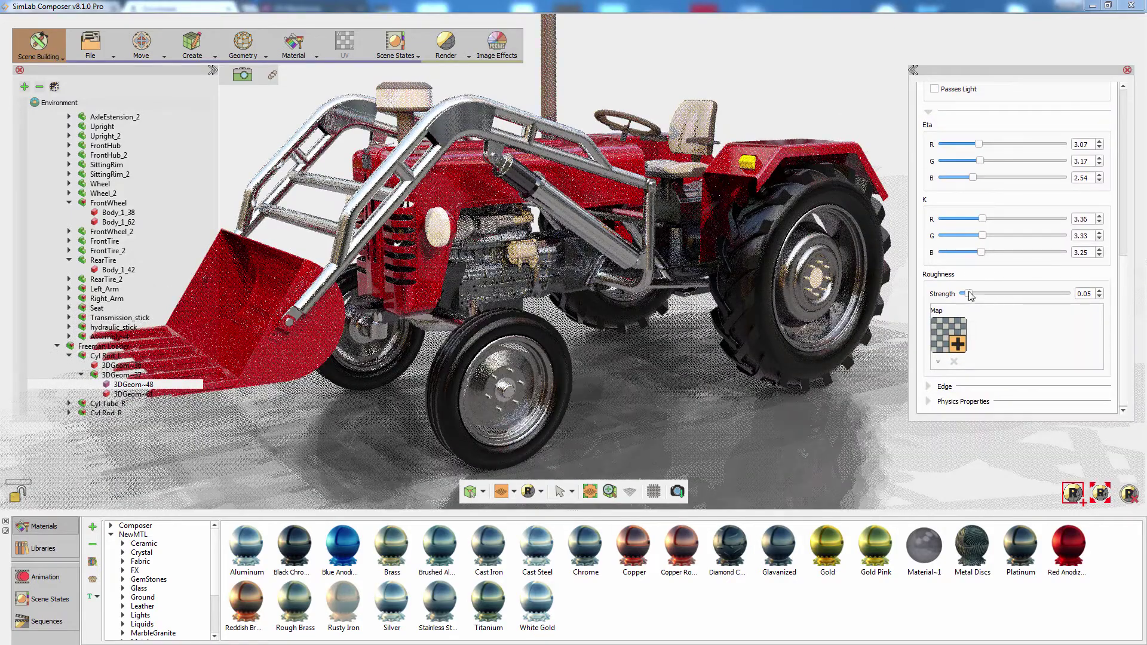
left_click(992, 293)
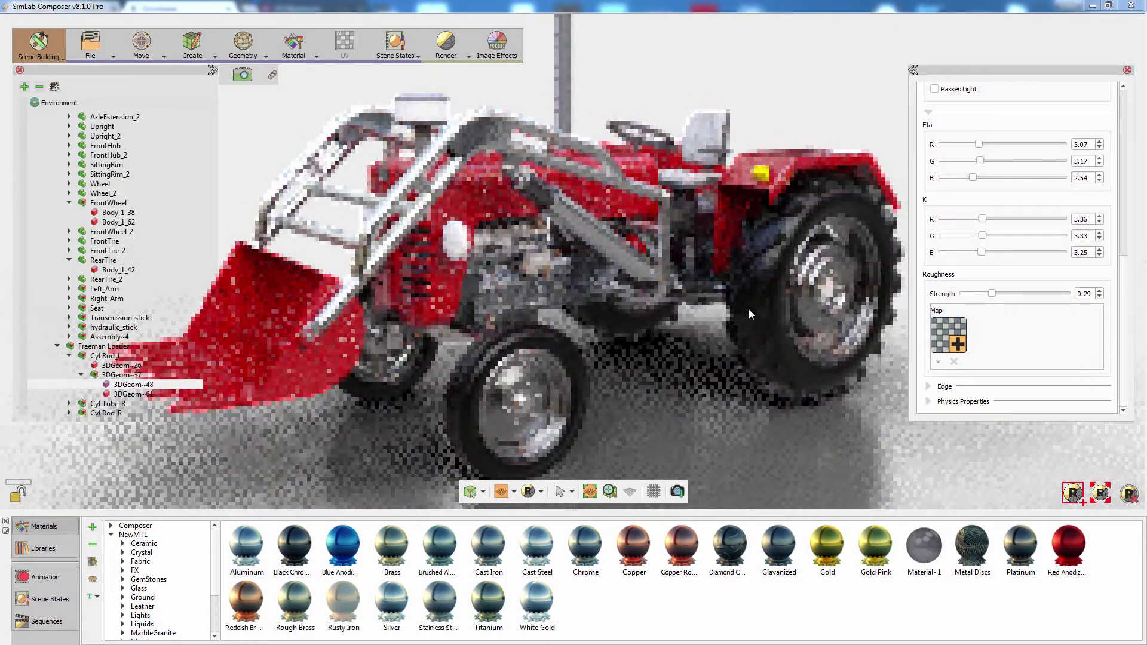
left_click_drag(748, 308, 637, 368)
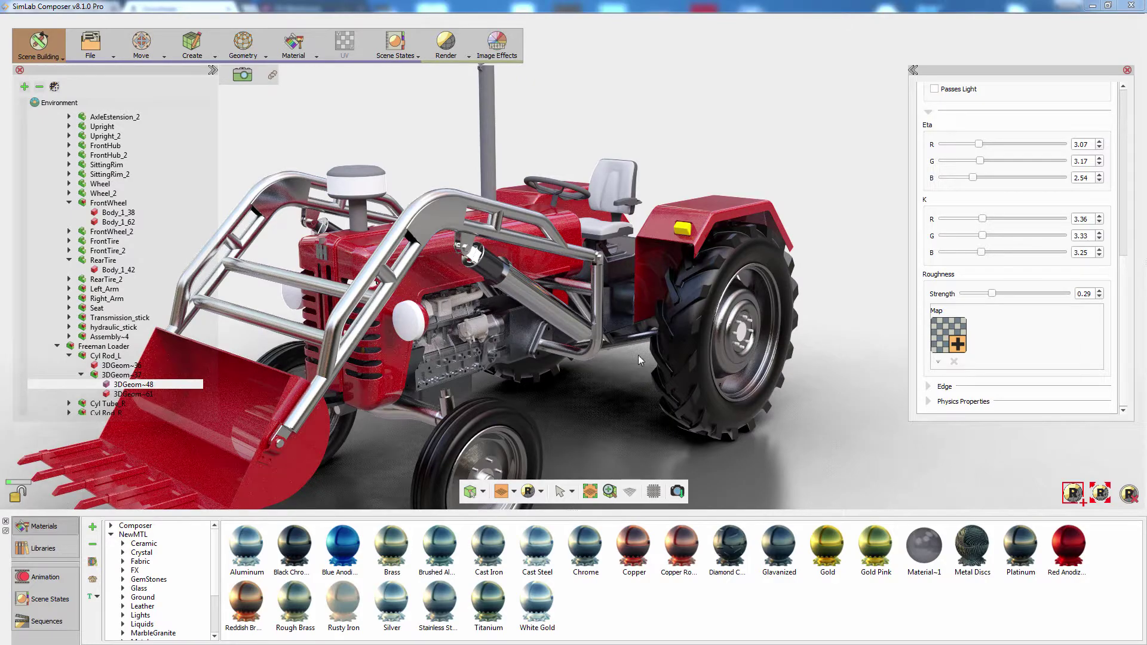
left_click_drag(638, 367, 588, 354)
Step: From Leather > General, apply LeatherBlack to the tractor seat, replacing the trial Leather2
scroll(588, 356, "up", 3)
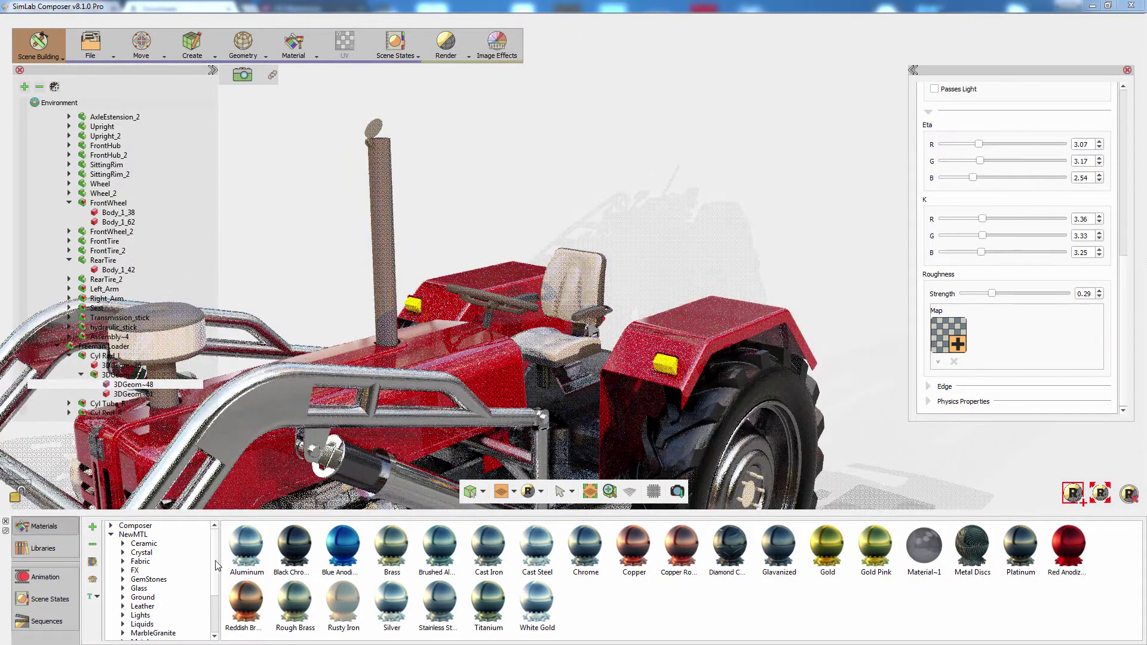
scroll(219, 602, "down", 3)
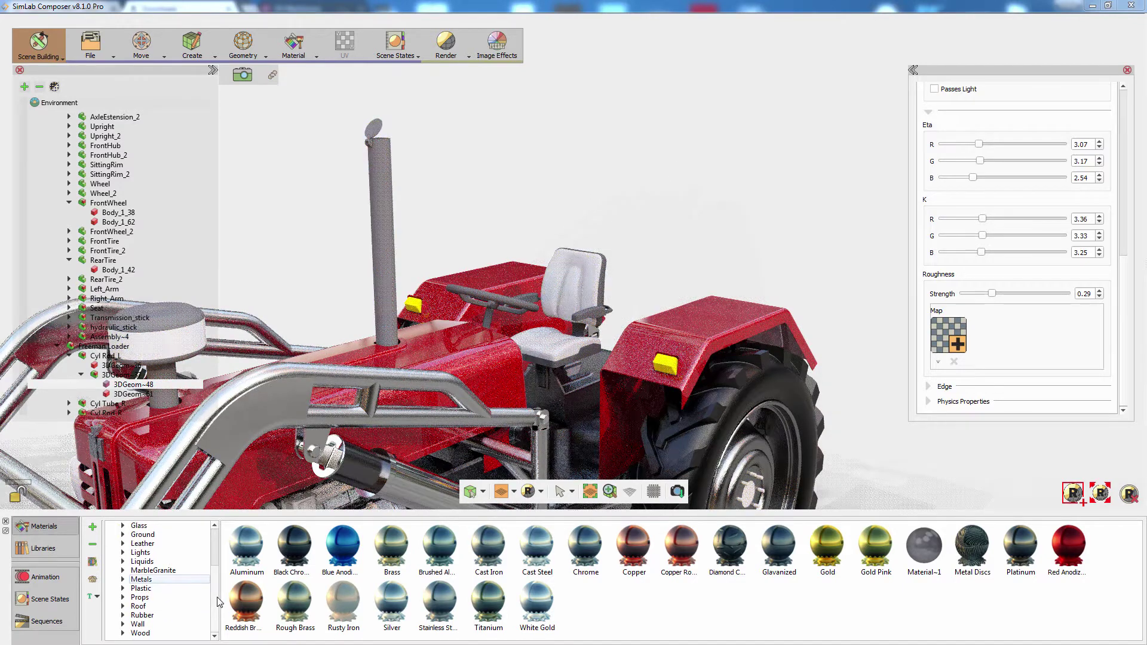
left_click(148, 544)
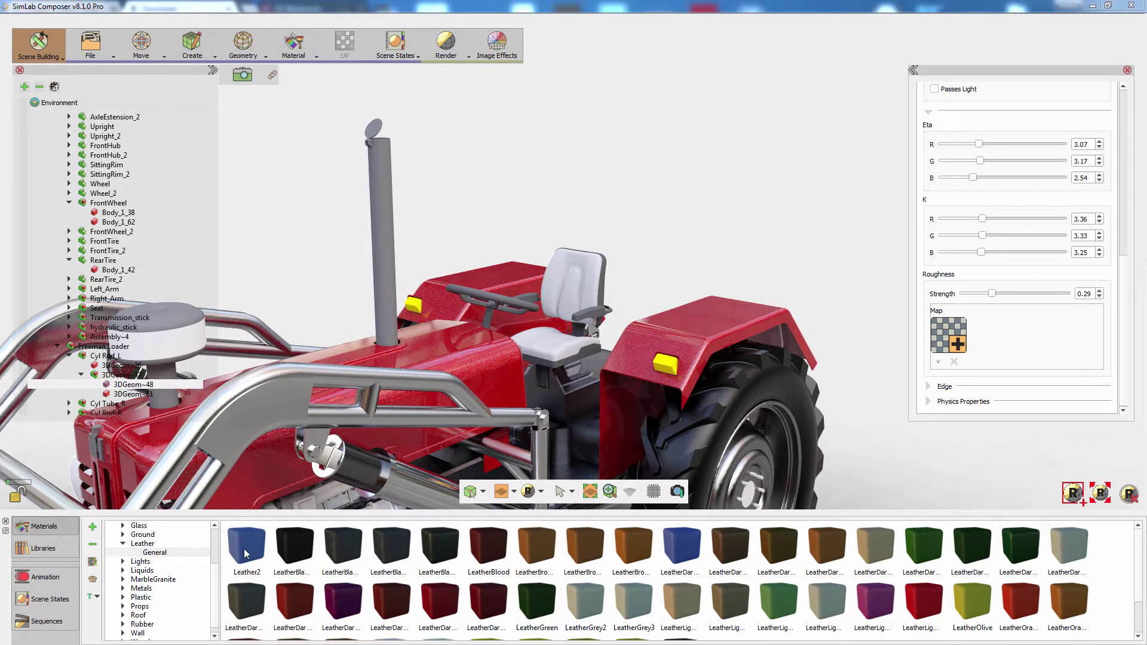
left_click_drag(596, 282, 590, 283)
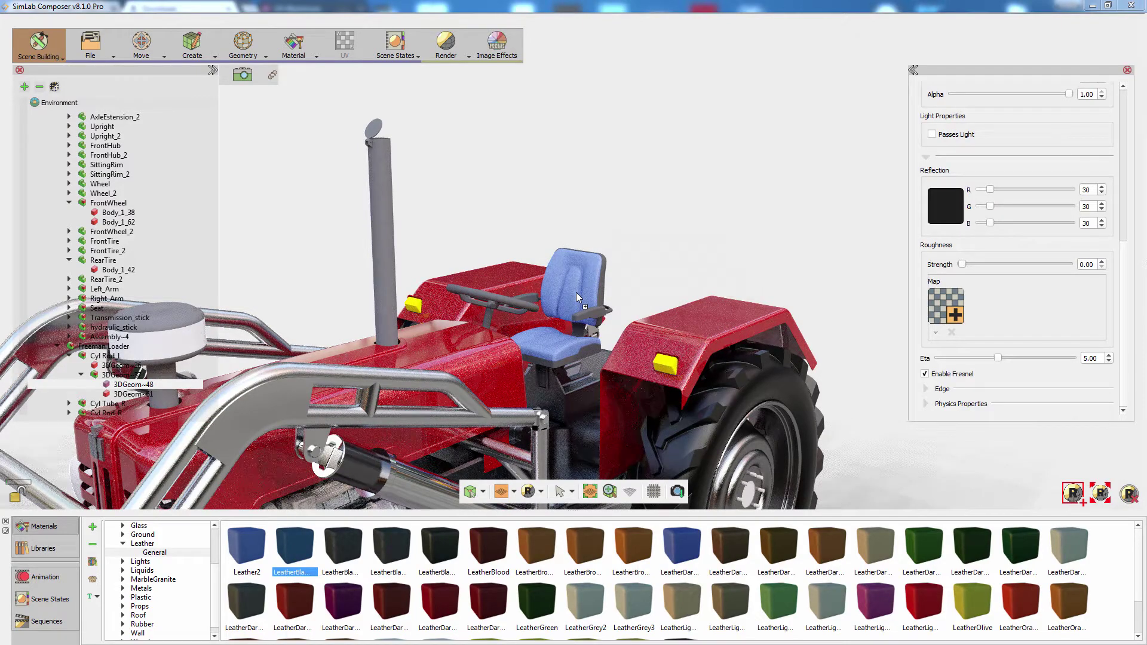
left_click_drag(576, 293, 576, 292)
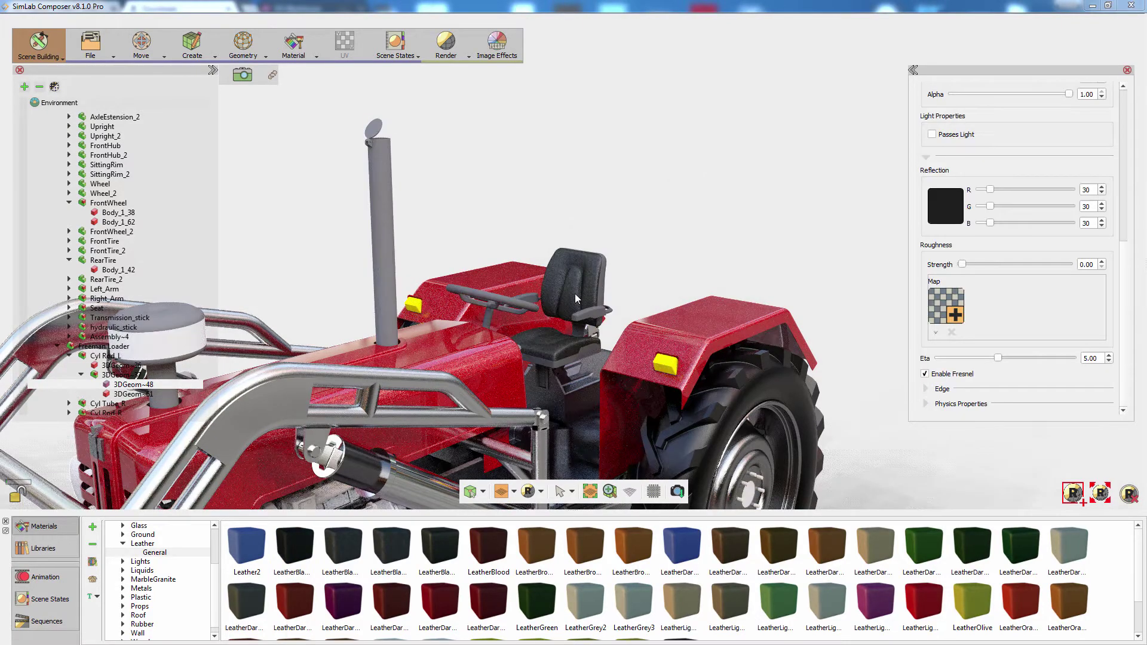
left_click_drag(661, 299, 837, 292)
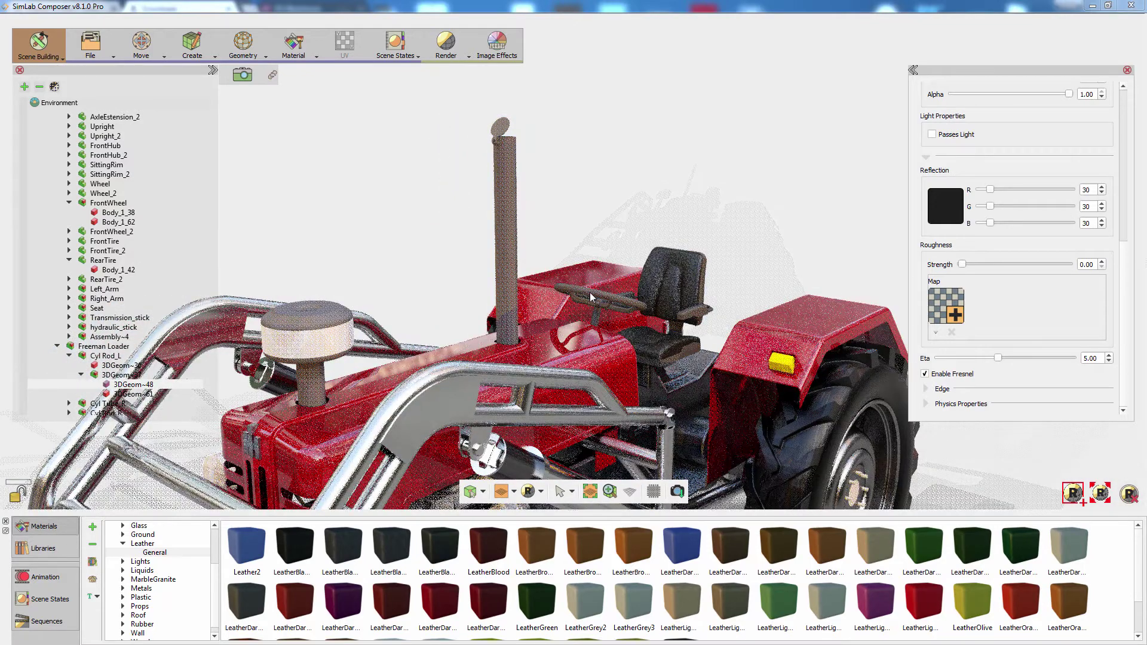
Step: Make the steering wheel material near-black (Val 9) with roughness strength 0.33
left_click(605, 297)
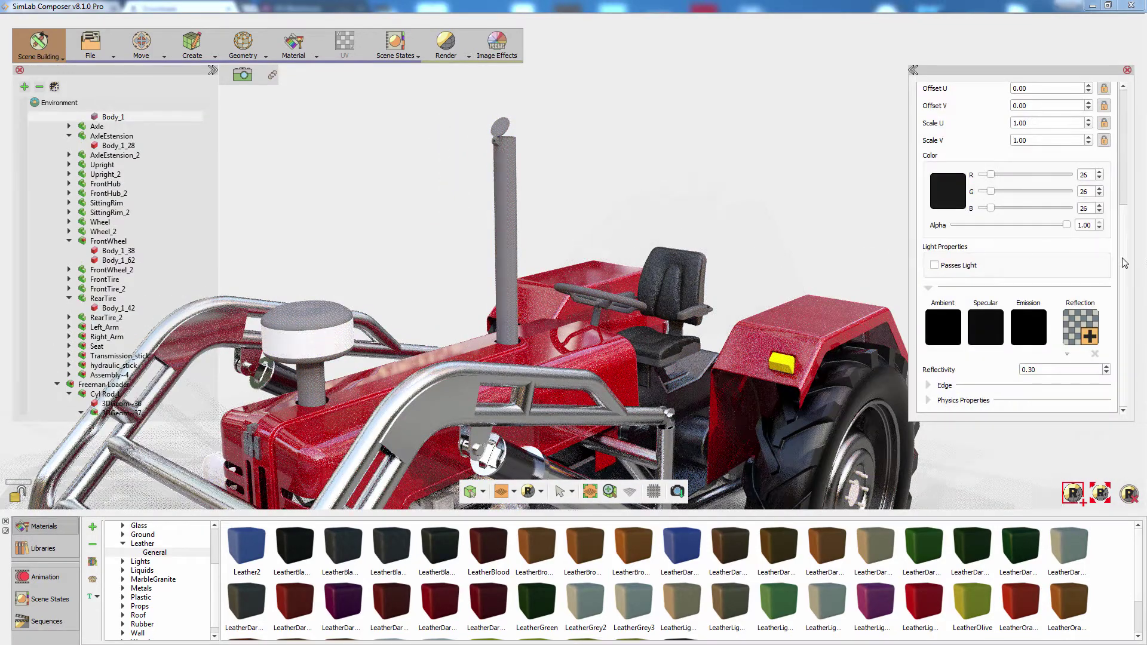
scroll(1125, 237, "up", 5)
left_click(1037, 139)
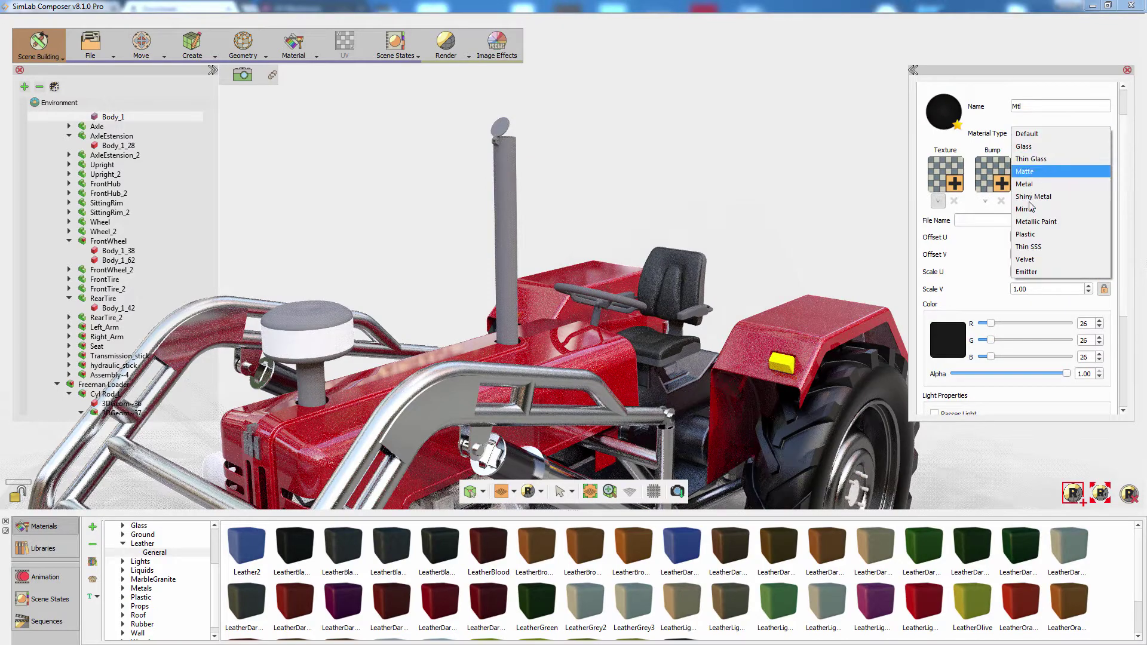
left_click(1038, 233)
scroll(1118, 288, "down", 2)
scroll(1117, 289, "down", 2)
left_click(947, 143)
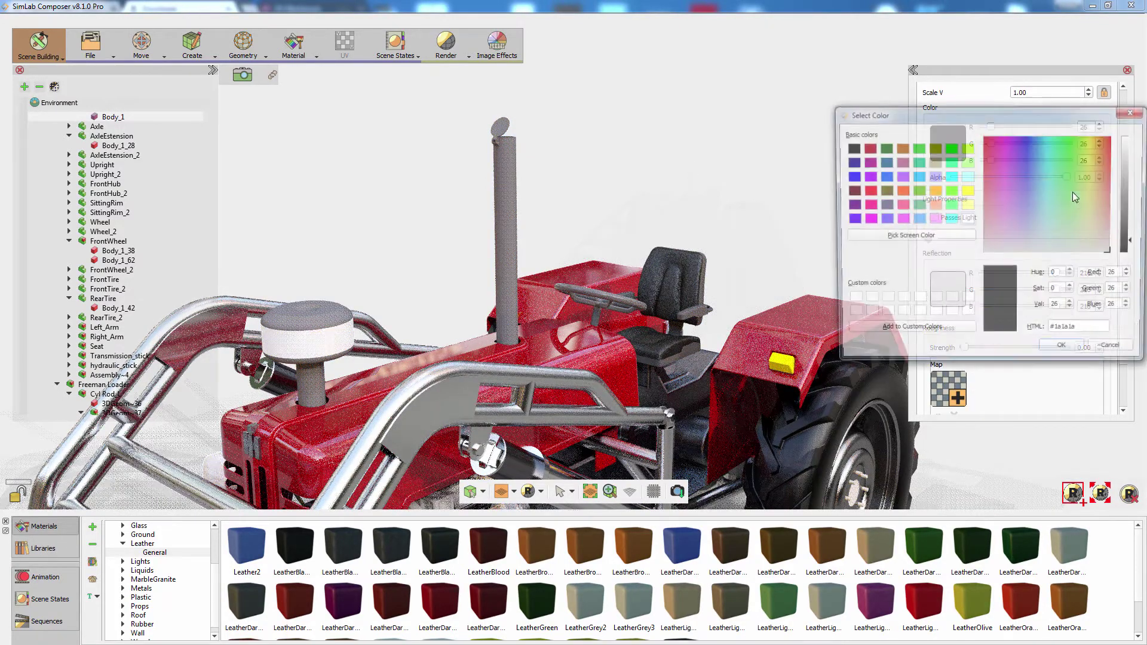
left_click(1130, 251)
left_click(1063, 352)
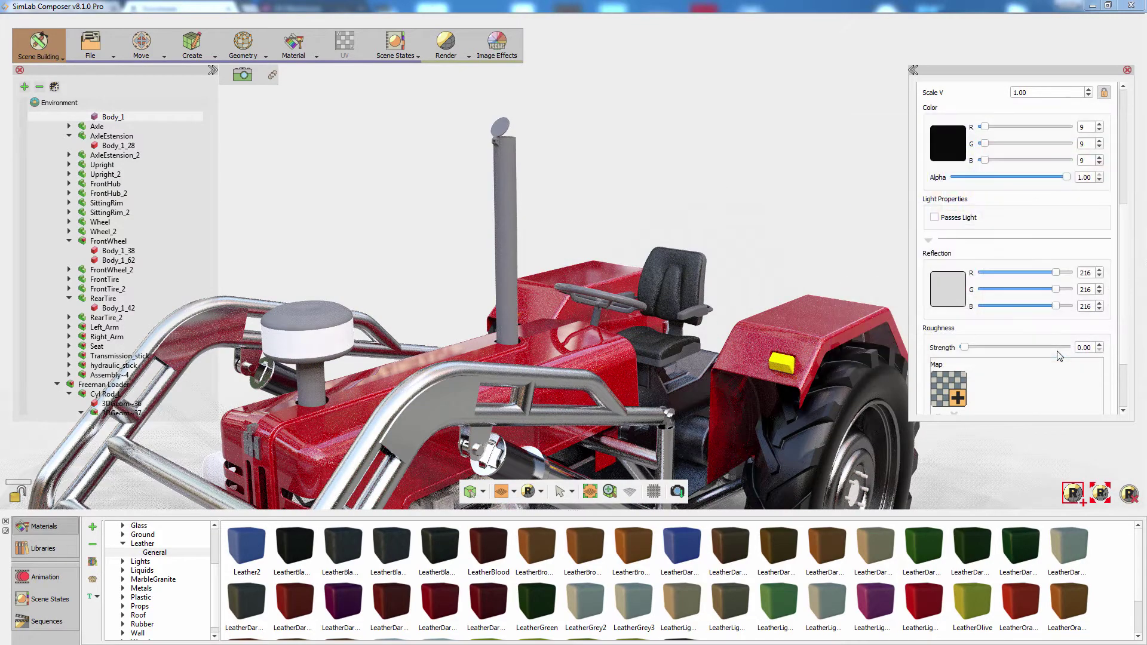
left_click_drag(977, 349, 997, 349)
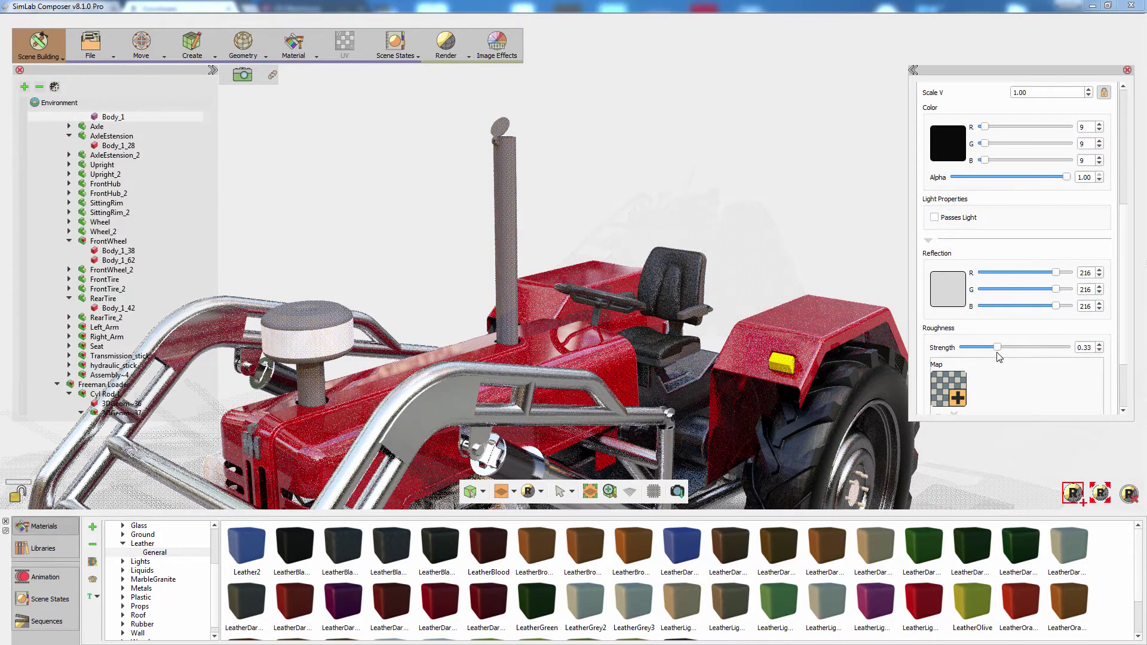
Step: Change the air filter's dark body part to a Metal material type
left_click(328, 321)
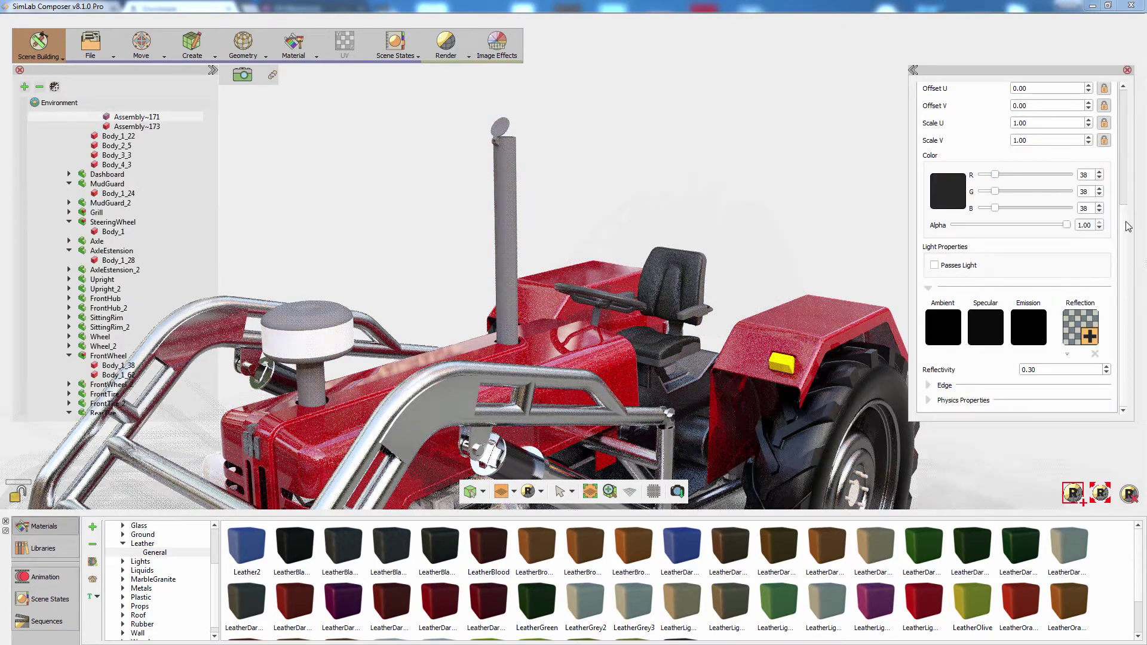
left_click_drag(1125, 186, 1129, 113)
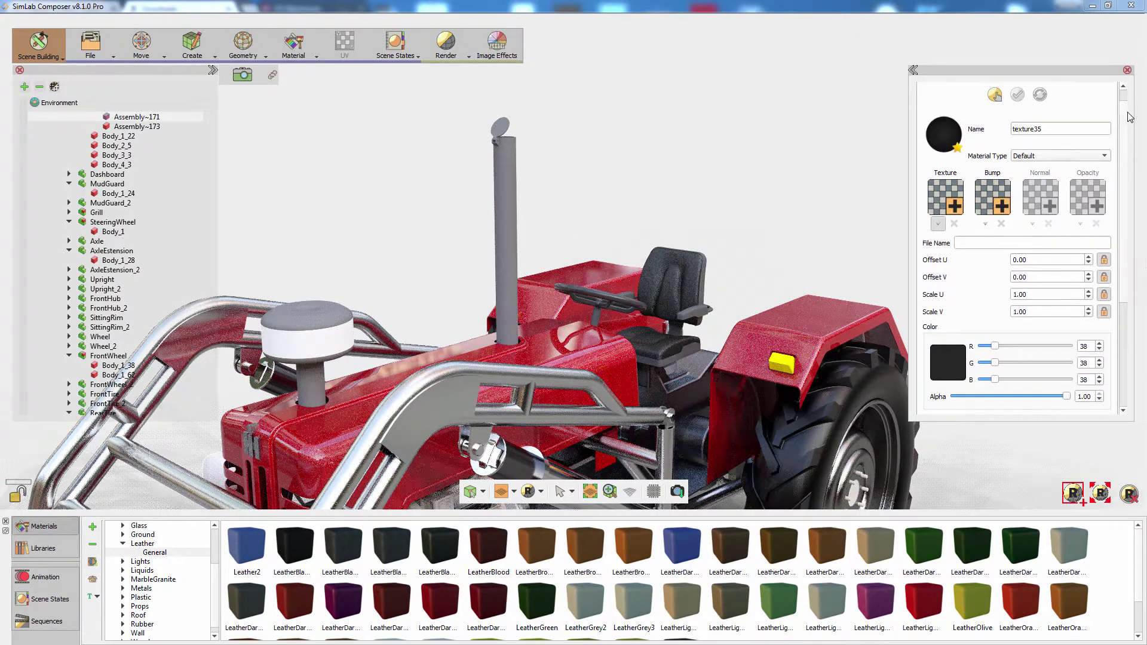
left_click(1086, 158)
left_click(1057, 207)
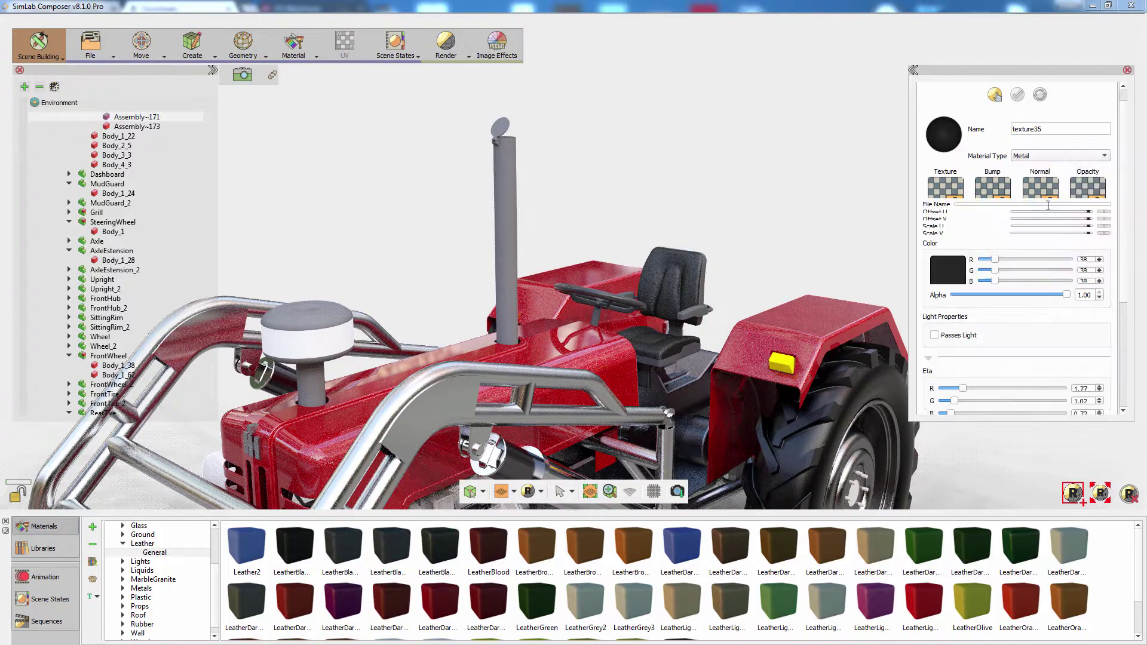
scroll(1123, 243, "down", 1)
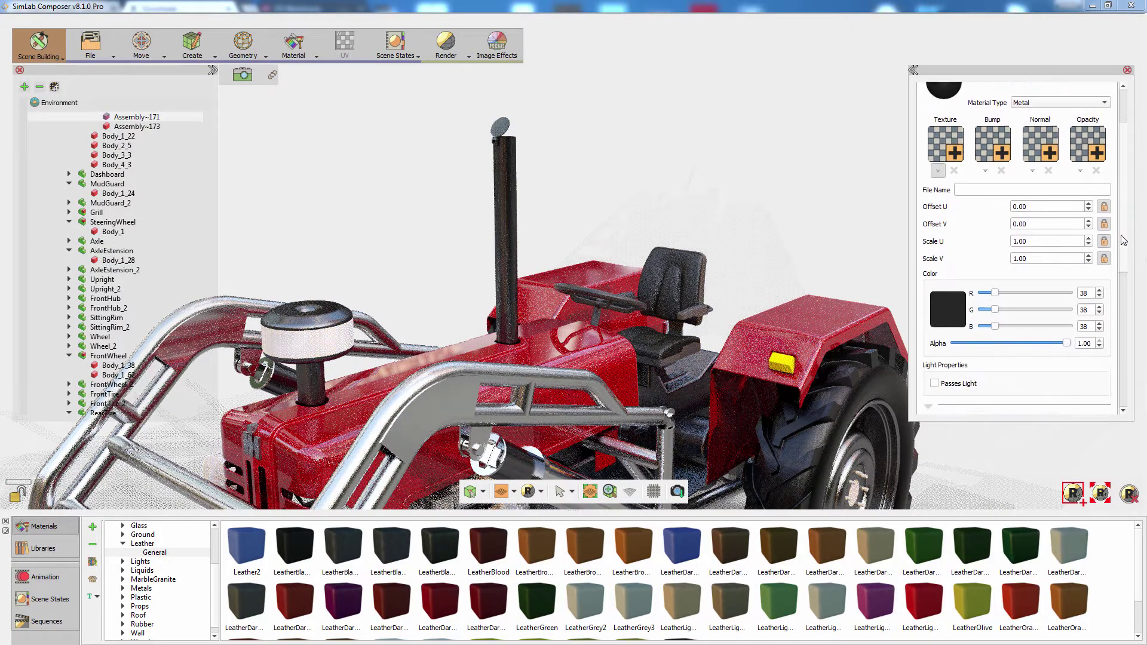
scroll(1123, 243, "down", 4)
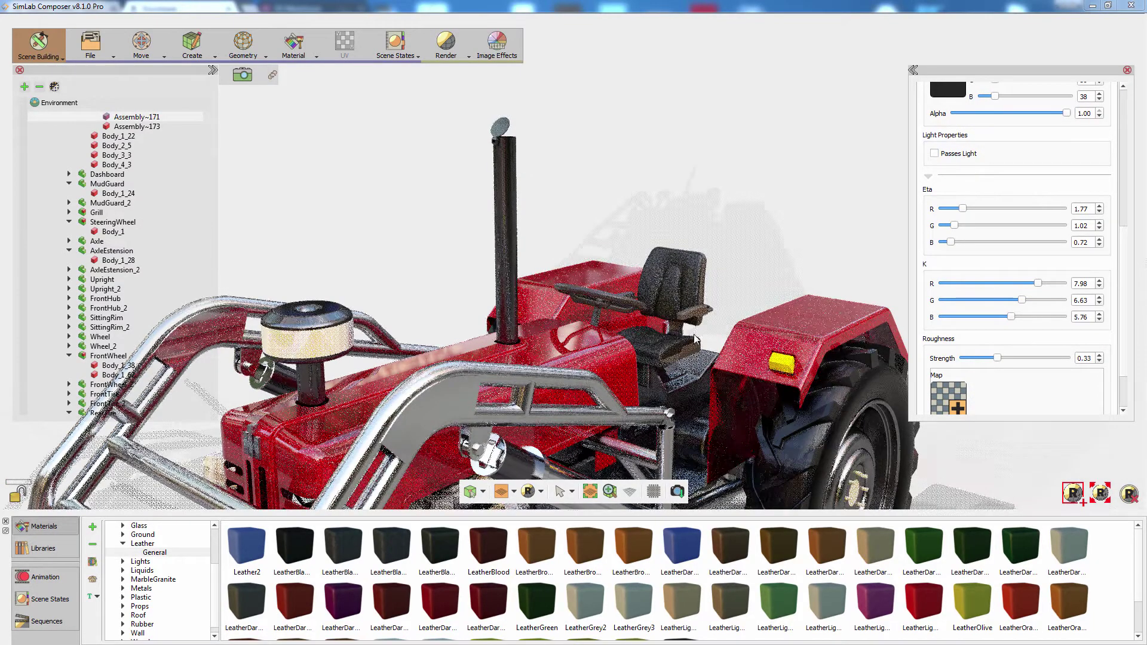
left_click_drag(687, 281, 766, 225)
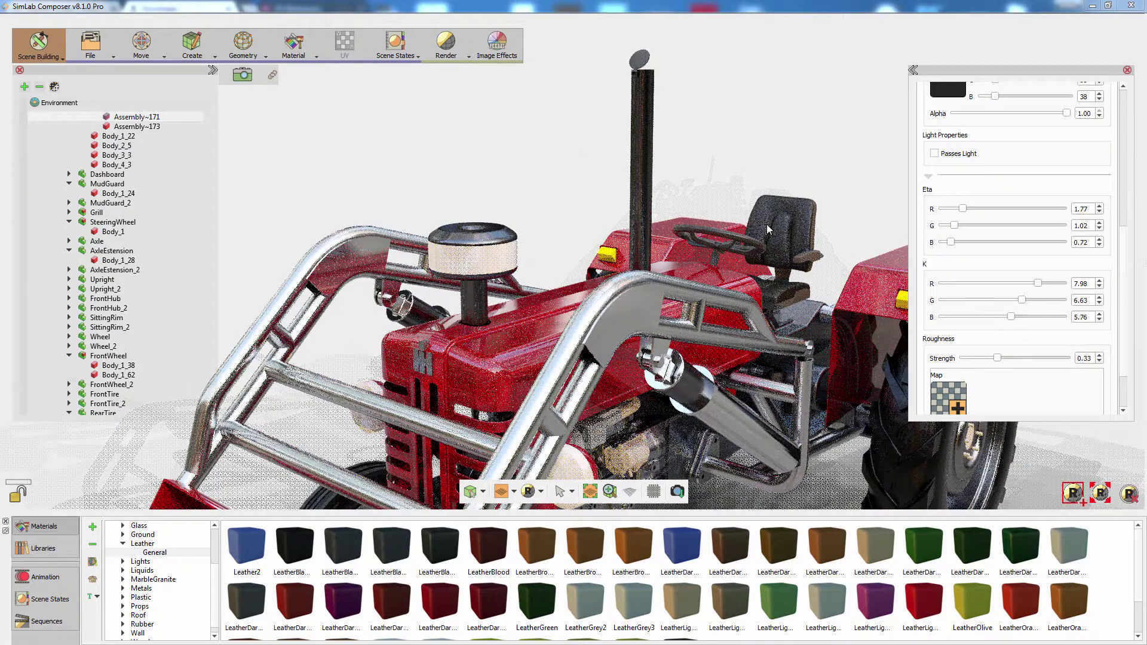
Step: Set the white air filter cap's material type to Metal
left_click(517, 258)
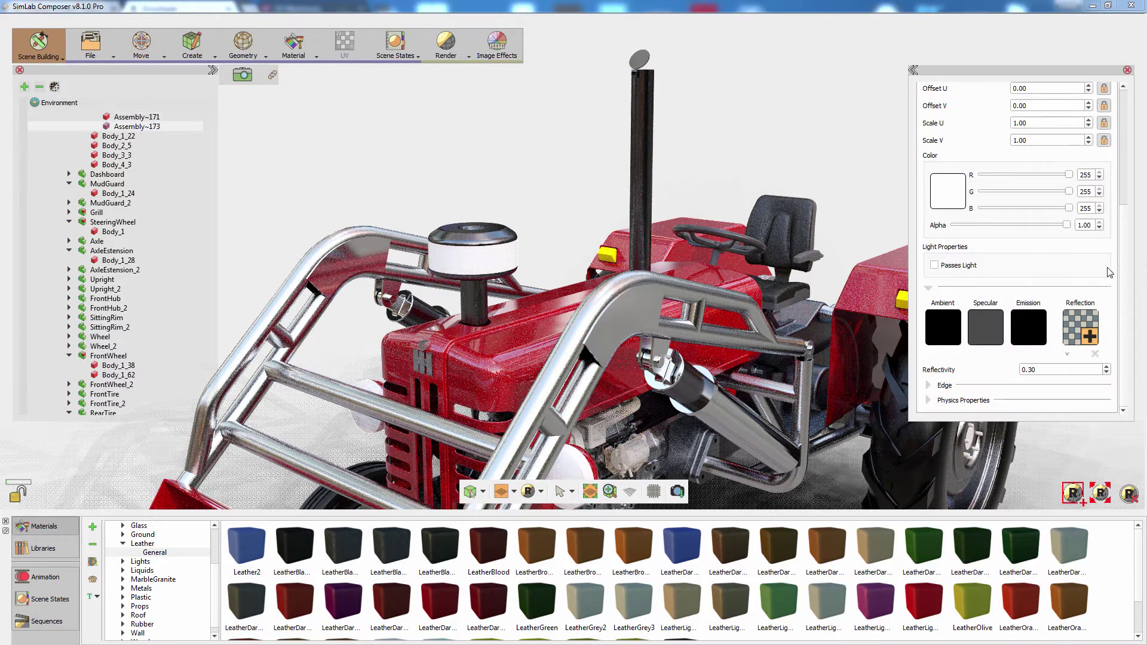
scroll(1115, 209, "up", 5)
left_click(1075, 173)
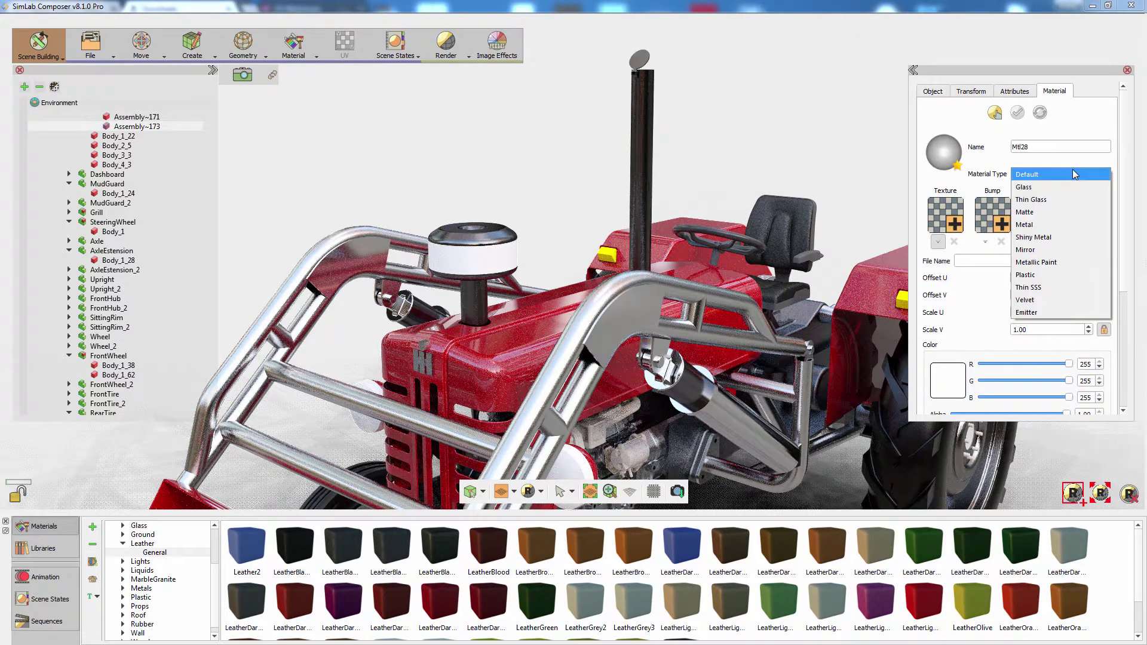
key("Escape")
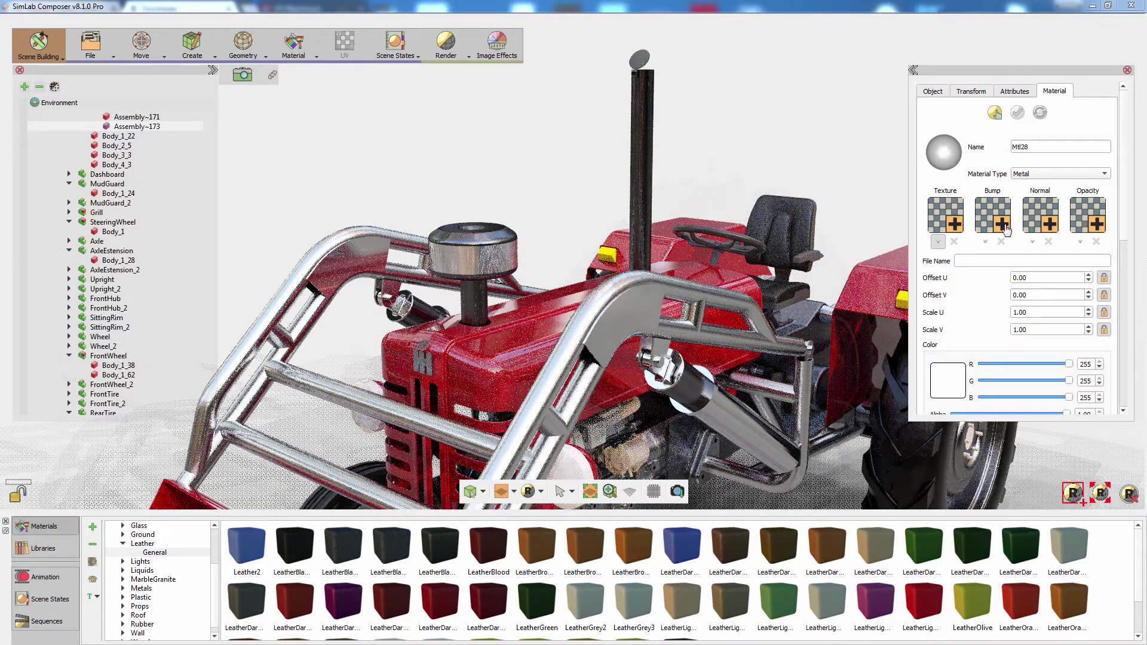
Step: Apply the holes.png perforated texture to the cap's Mtl28 metal material
left_click(945, 218)
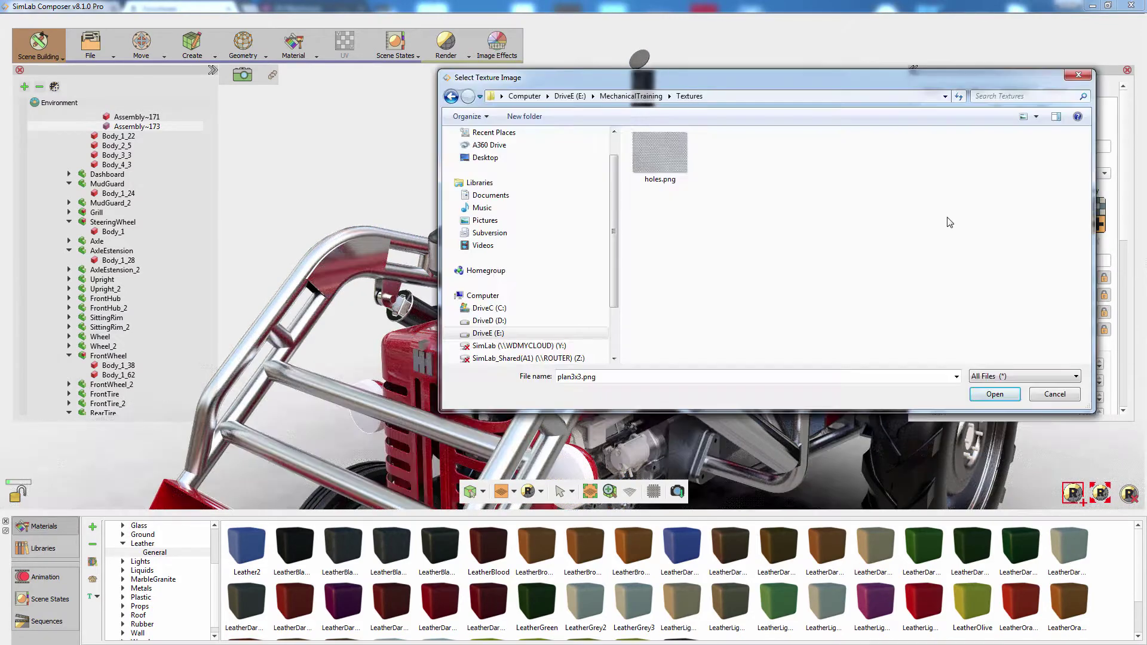
left_click(659, 159)
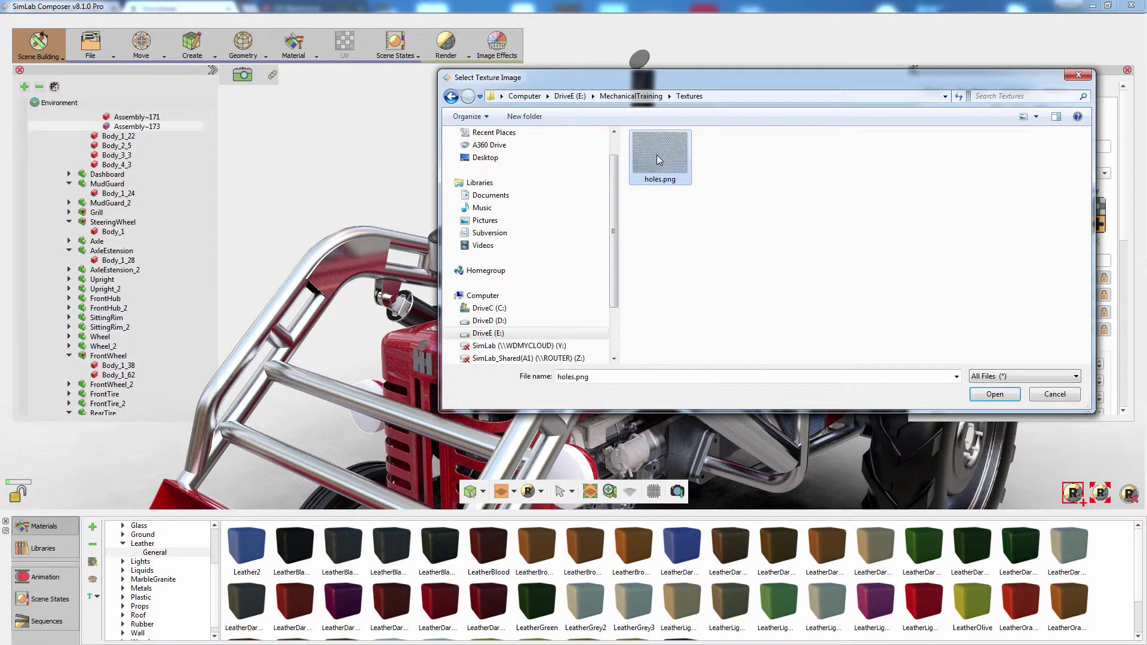
left_click(976, 395)
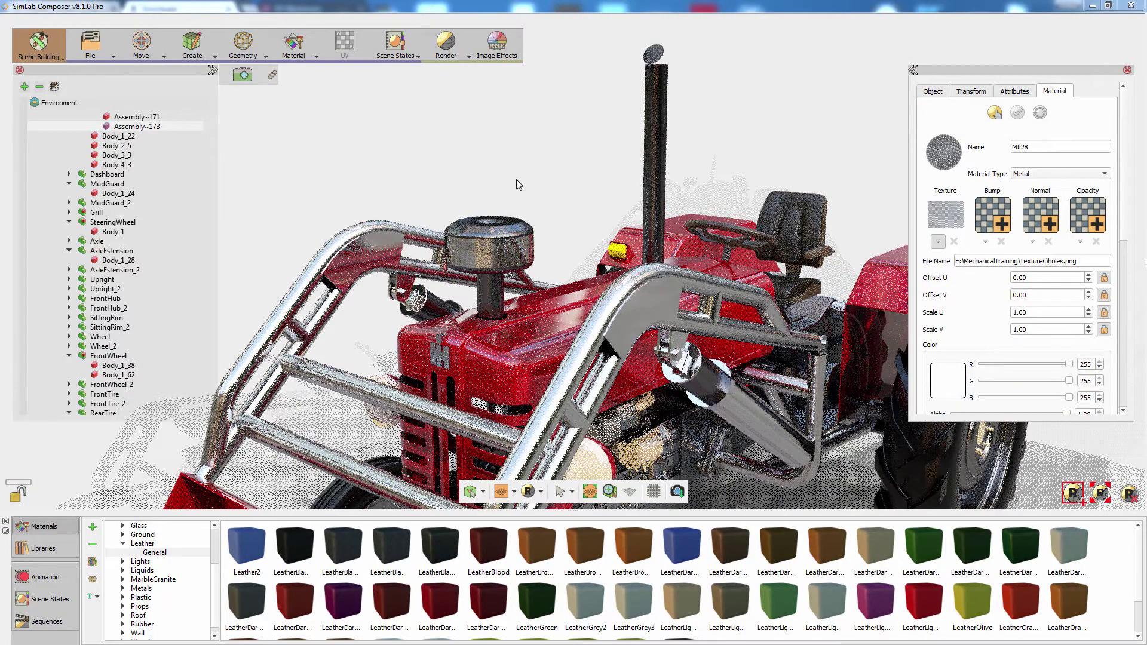
scroll(525, 274, "up", 5)
middle_click_drag(608, 281, 712, 270)
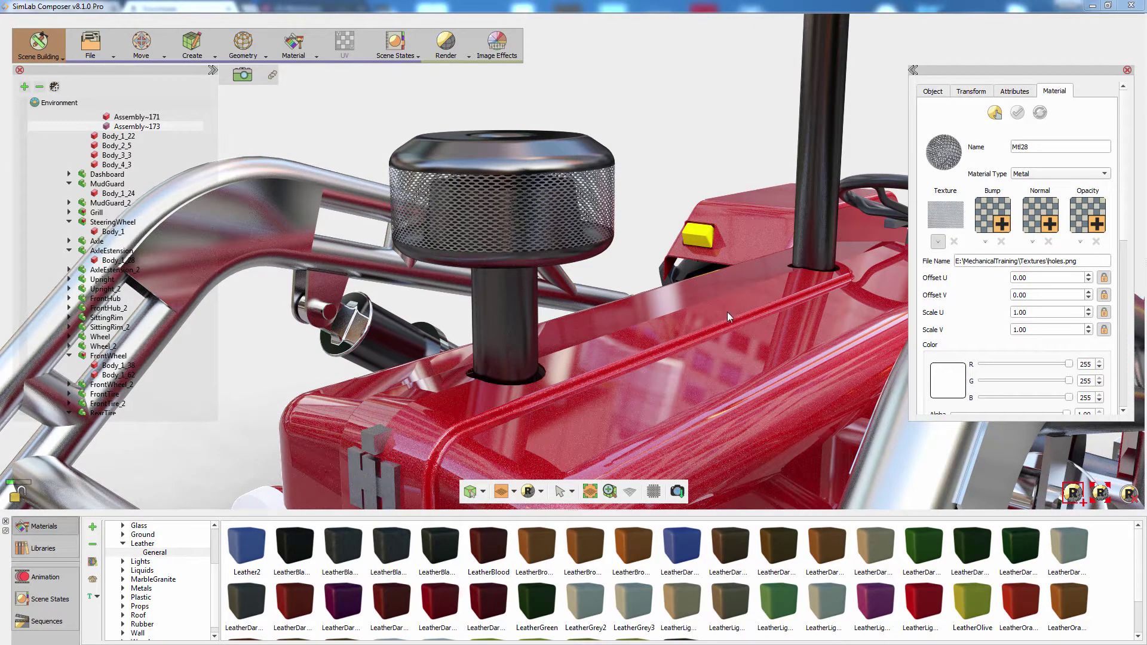
middle_click_drag(684, 295, 627, 291)
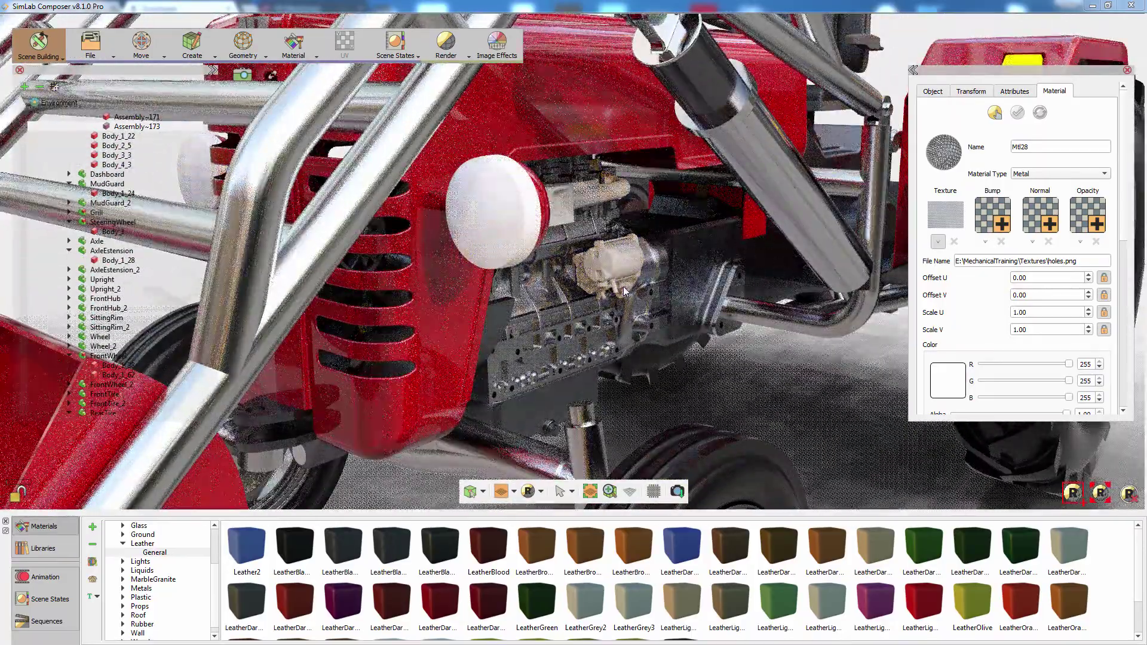
Step: Apply Aluminum from the Metals > General library to the engine
left_click(151, 589)
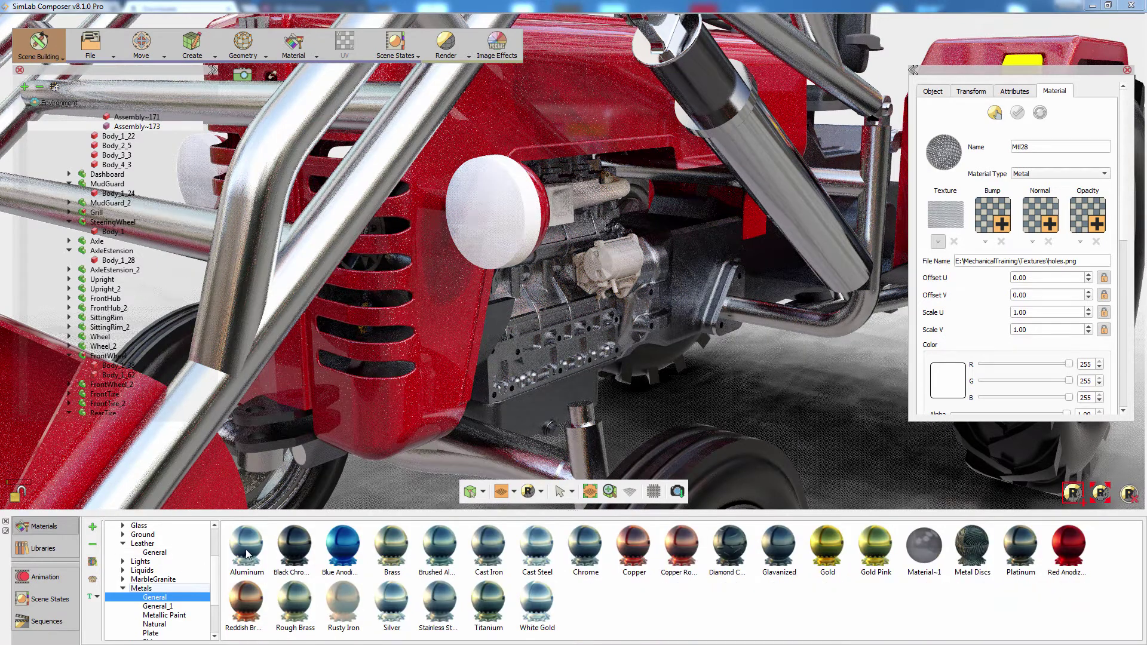
left_click_drag(248, 553, 402, 383)
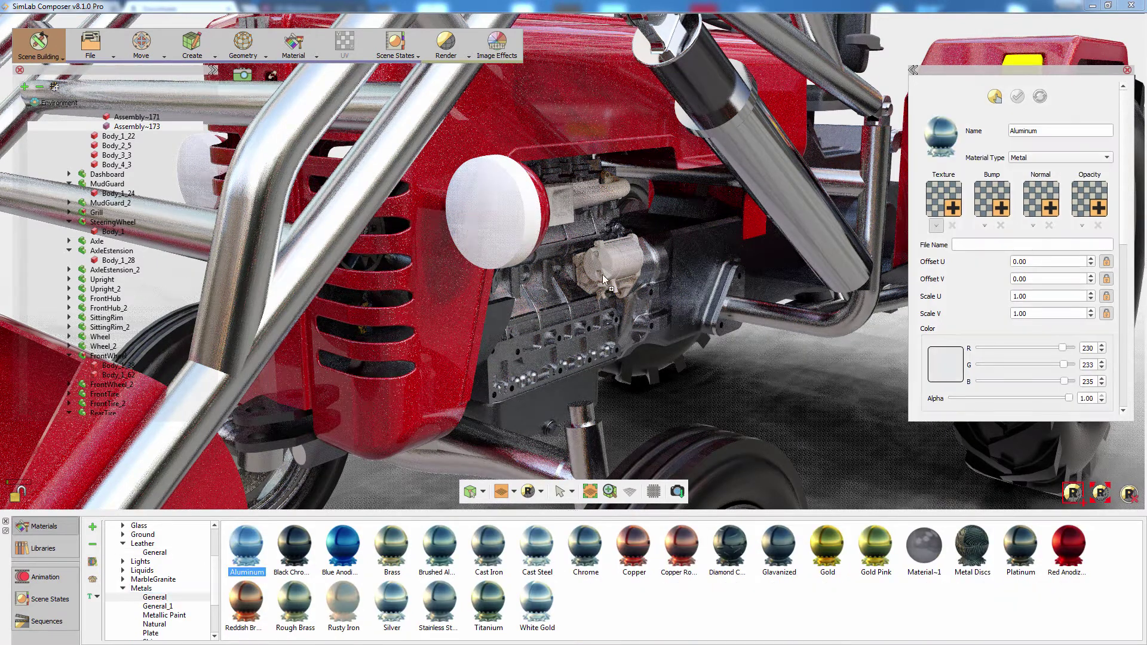
left_click_drag(614, 265, 614, 265)
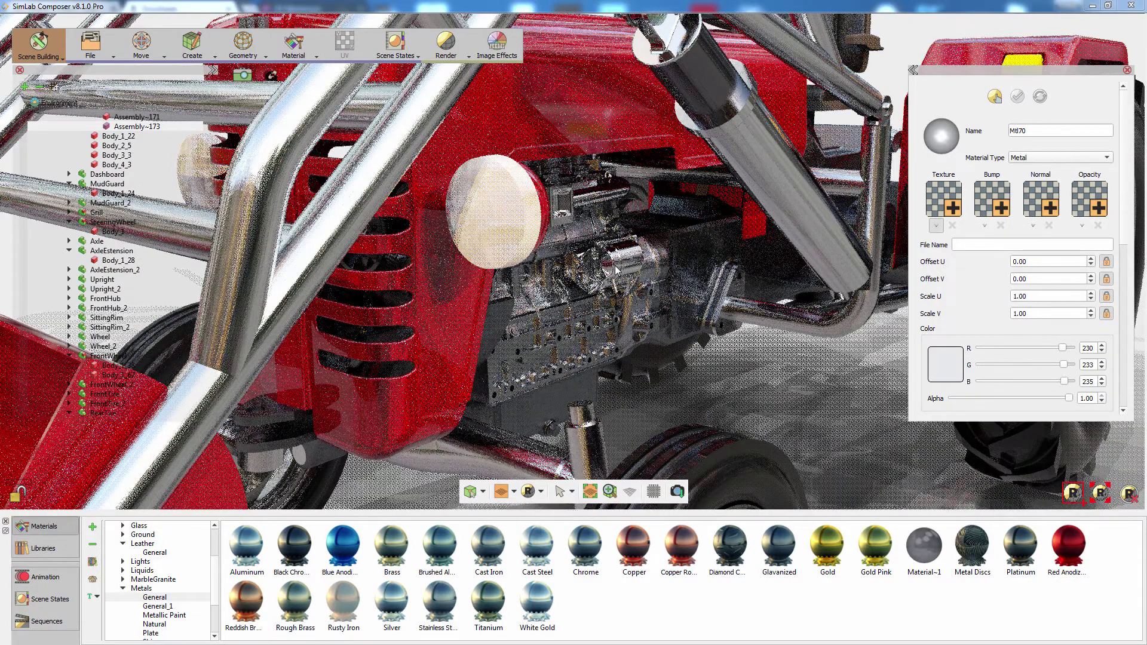
Step: Give the round white cap a Chrome finish and return to plain shaded viewing
left_click_drag(585, 544, 533, 222)
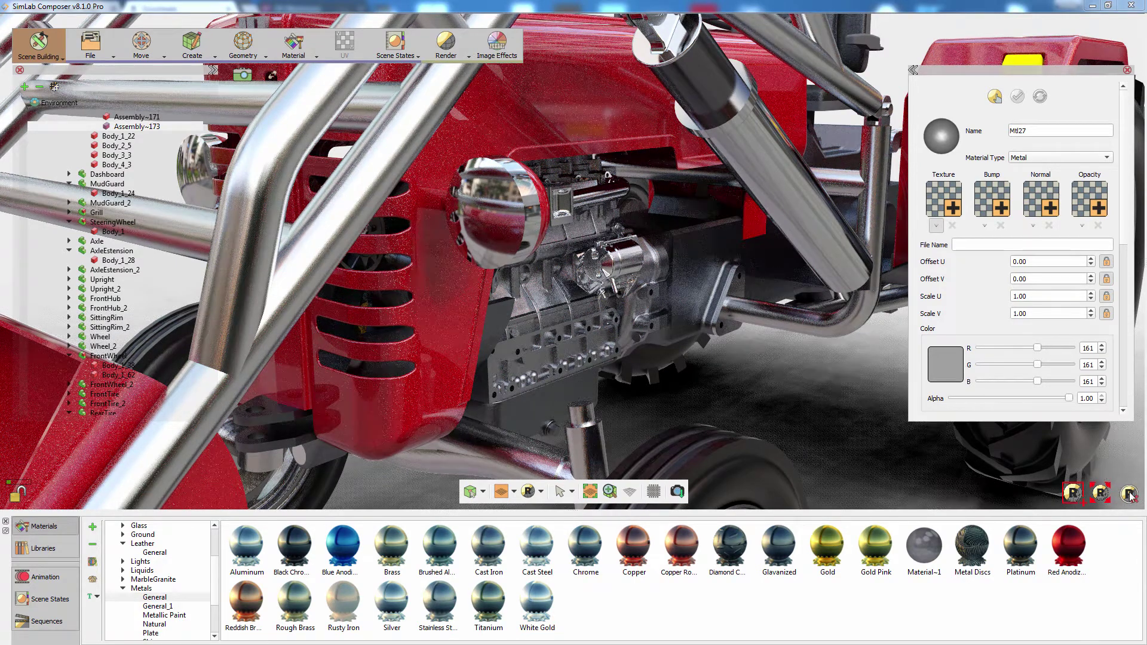
left_click(1130, 493)
left_click(504, 232)
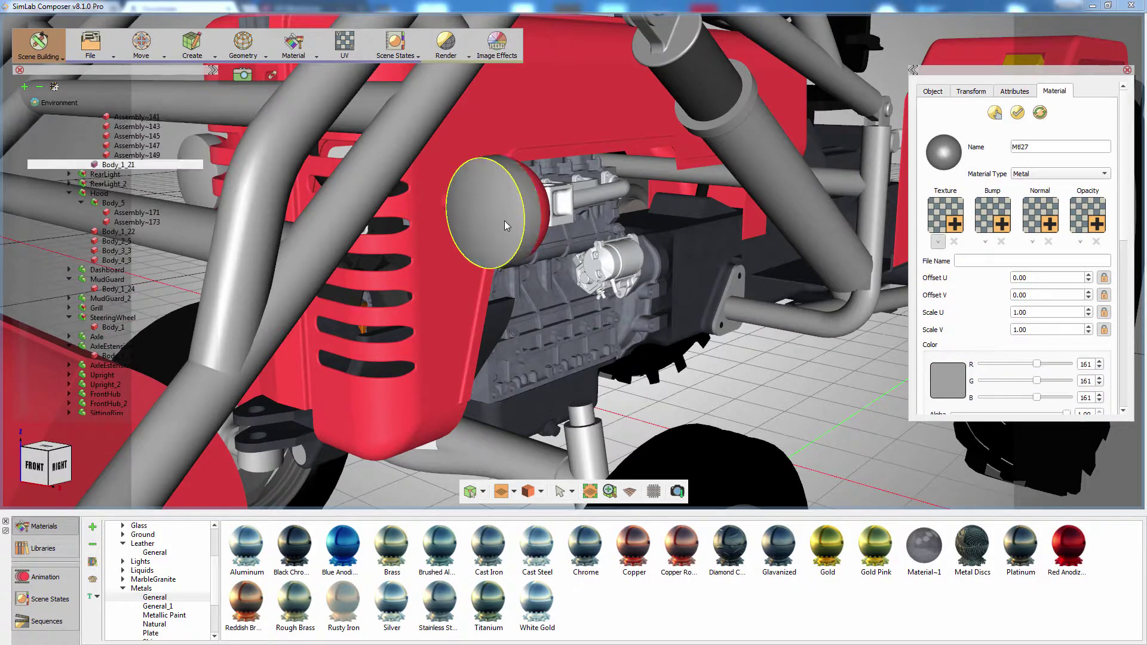
Step: Try Copper Rough, Chrome and Gold Pink on the round cap, undoing Gold Pink
left_click(713, 367)
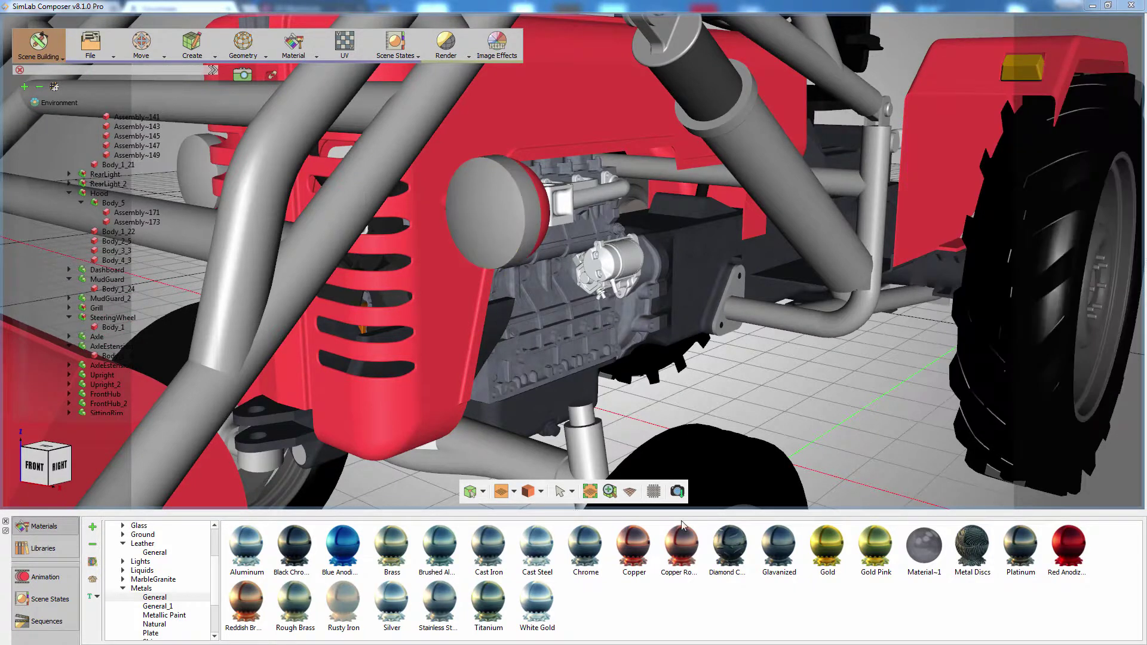
left_click_drag(680, 527, 535, 226)
left_click(584, 550)
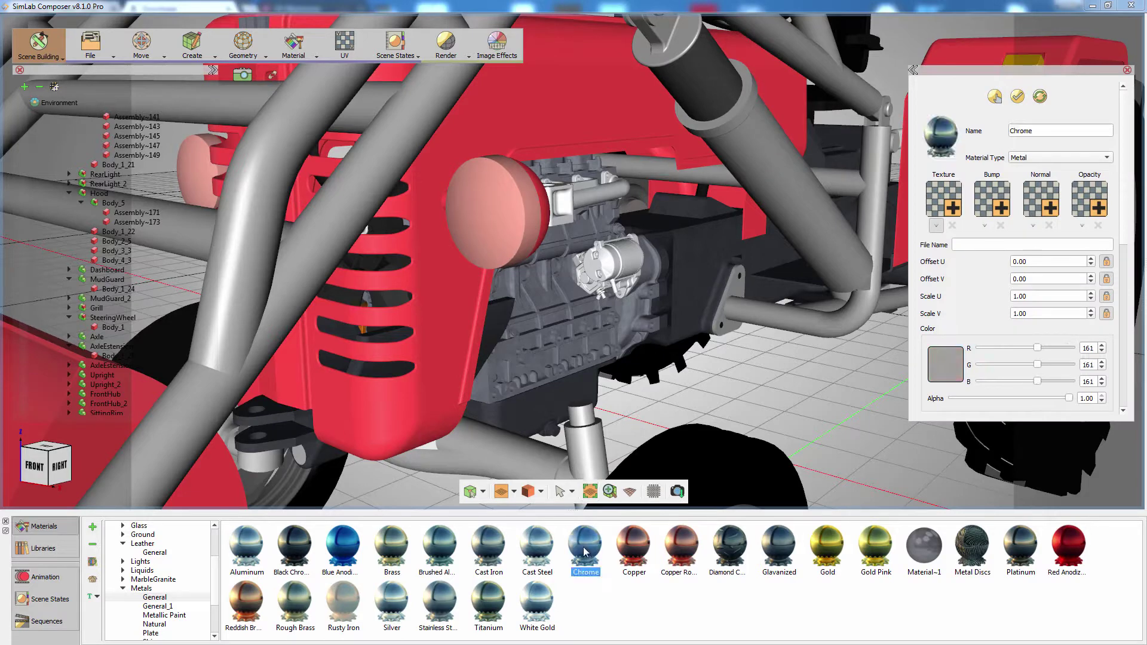
left_click_drag(584, 551, 501, 235)
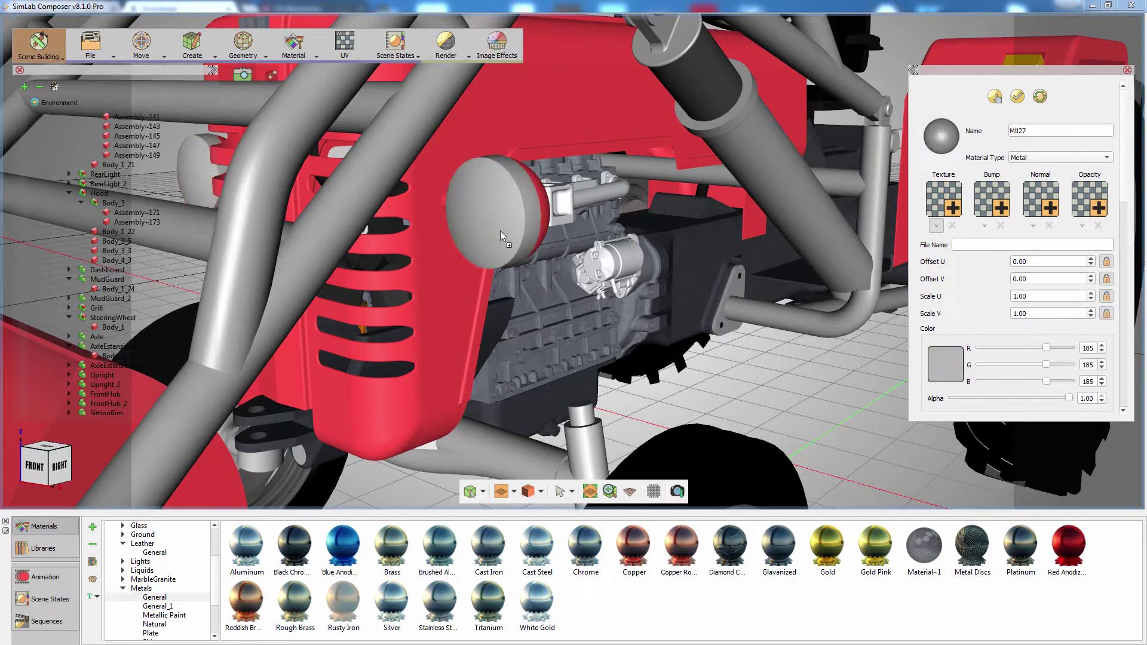
left_click(869, 546)
left_click_drag(869, 547, 518, 236)
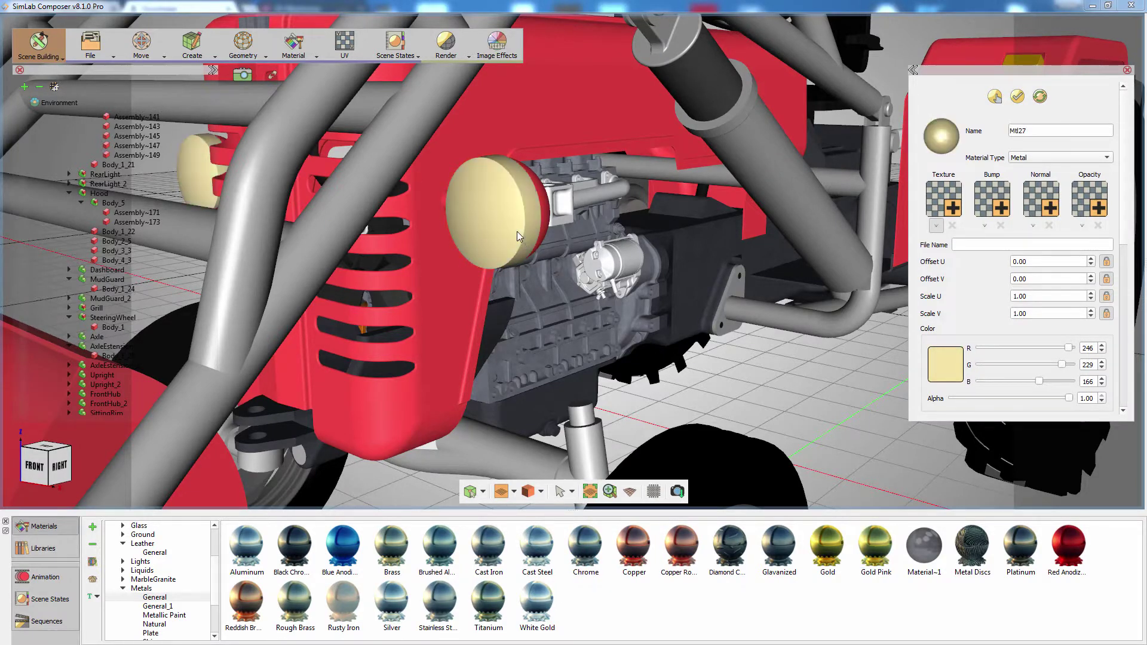
key("ctrl+z")
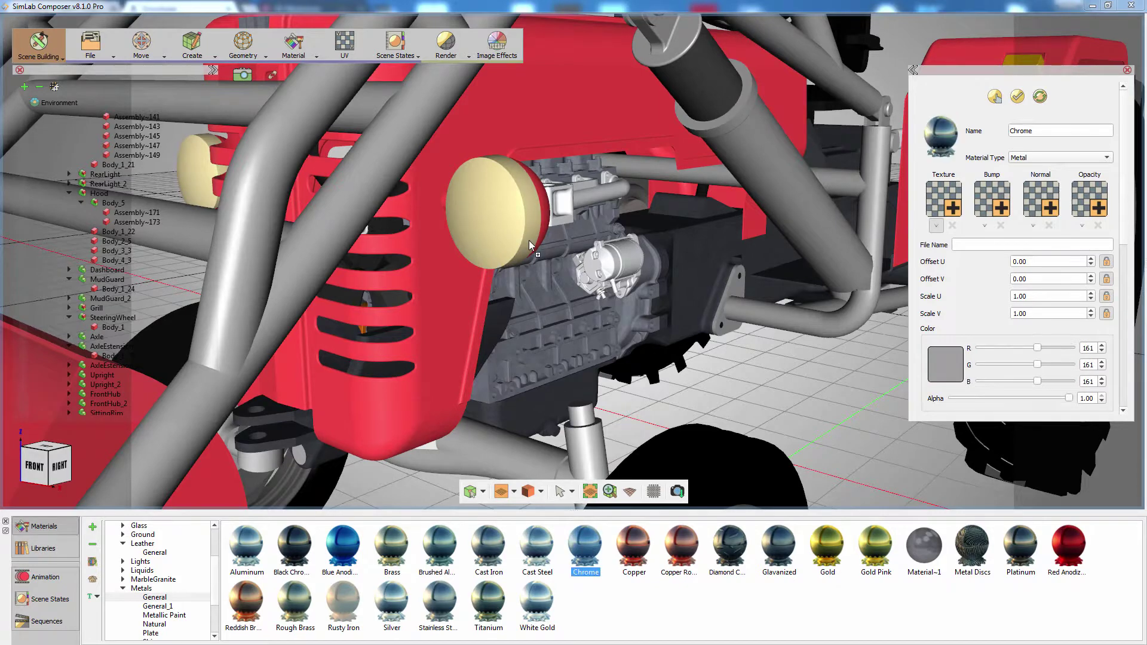
Step: Apply Clear Glass from Glass > Classic to both headlight lenses and check a lens's material
left_click(493, 221)
left_click_drag(490, 244, 338, 226)
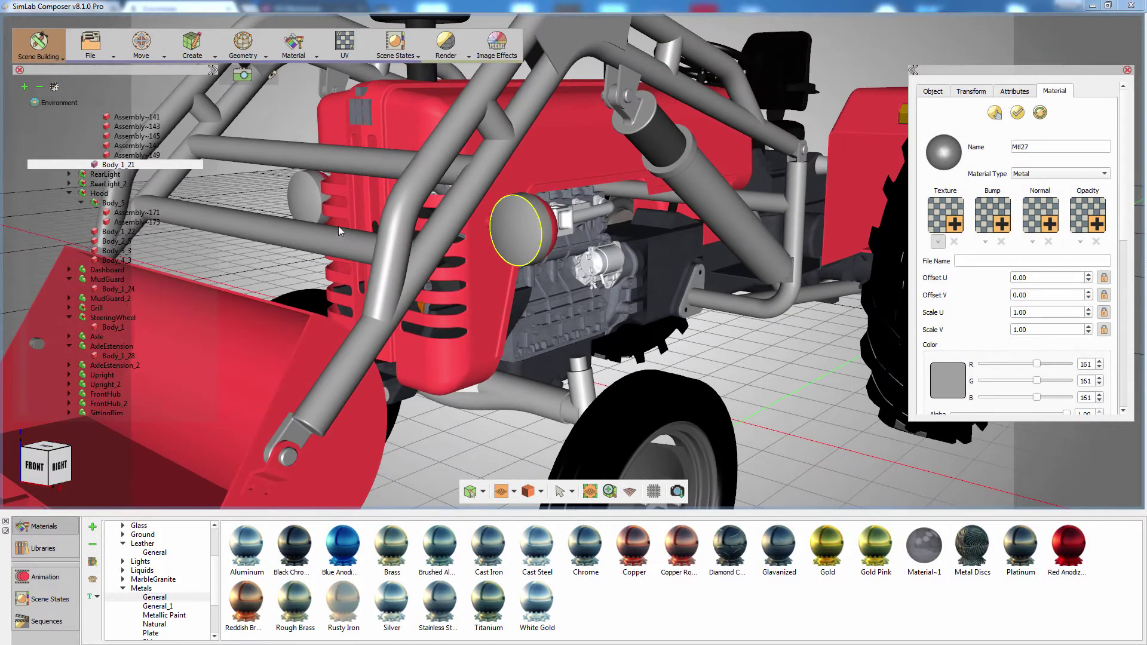
left_click(304, 199, "ctrl")
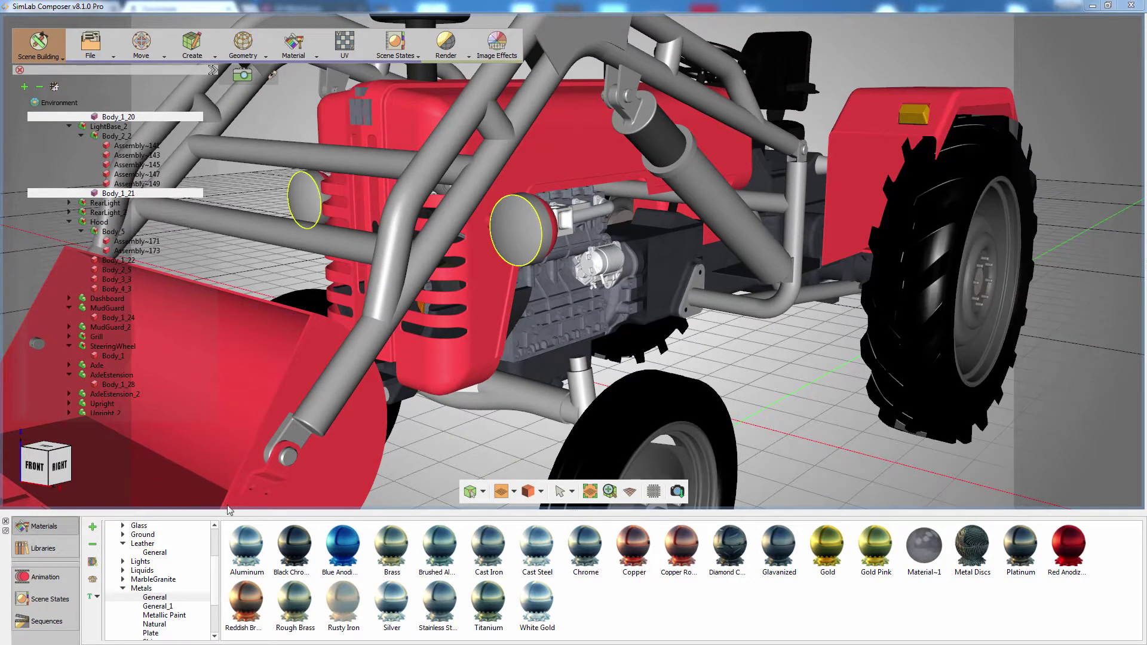
scroll(210, 565, "up", 1)
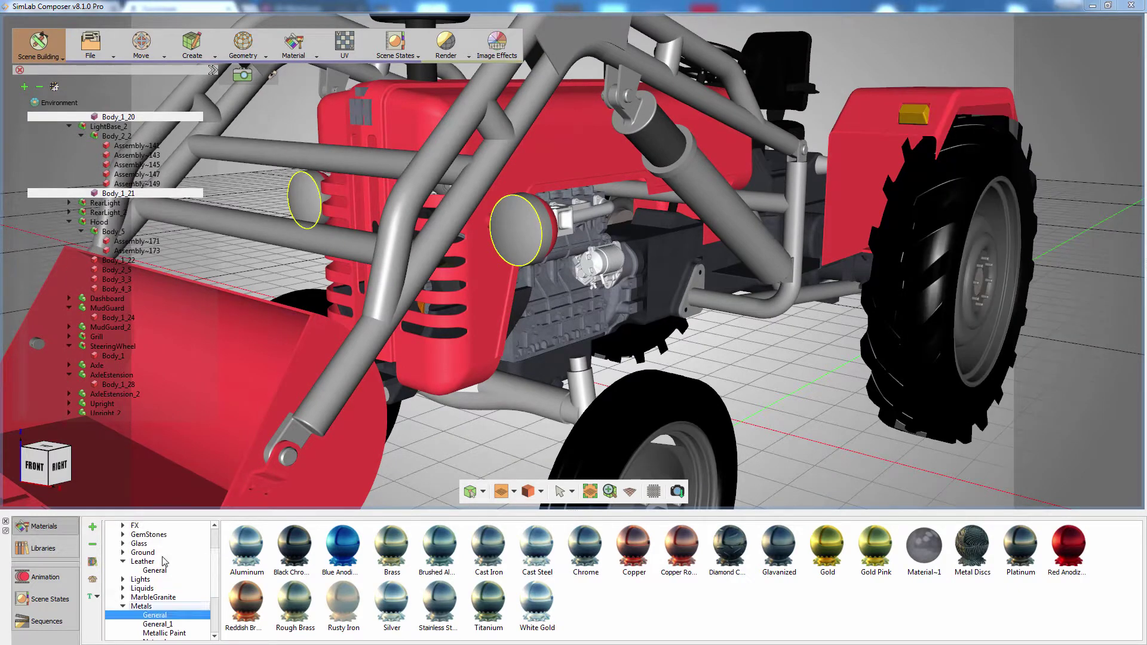
left_click(146, 545)
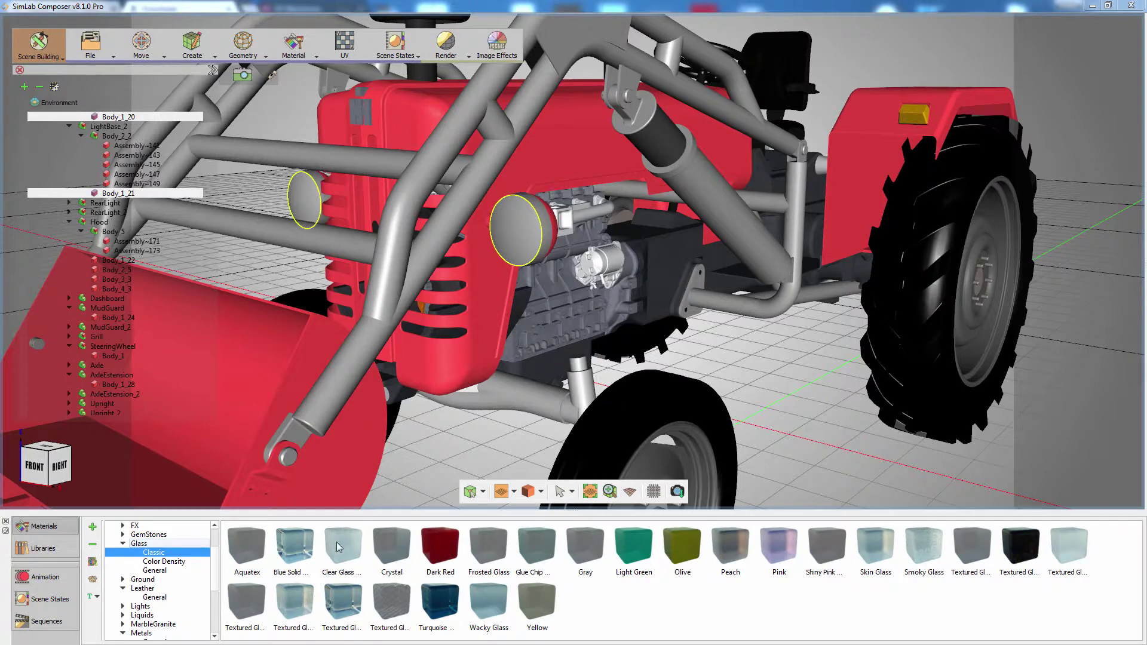
left_click_drag(338, 547, 411, 385)
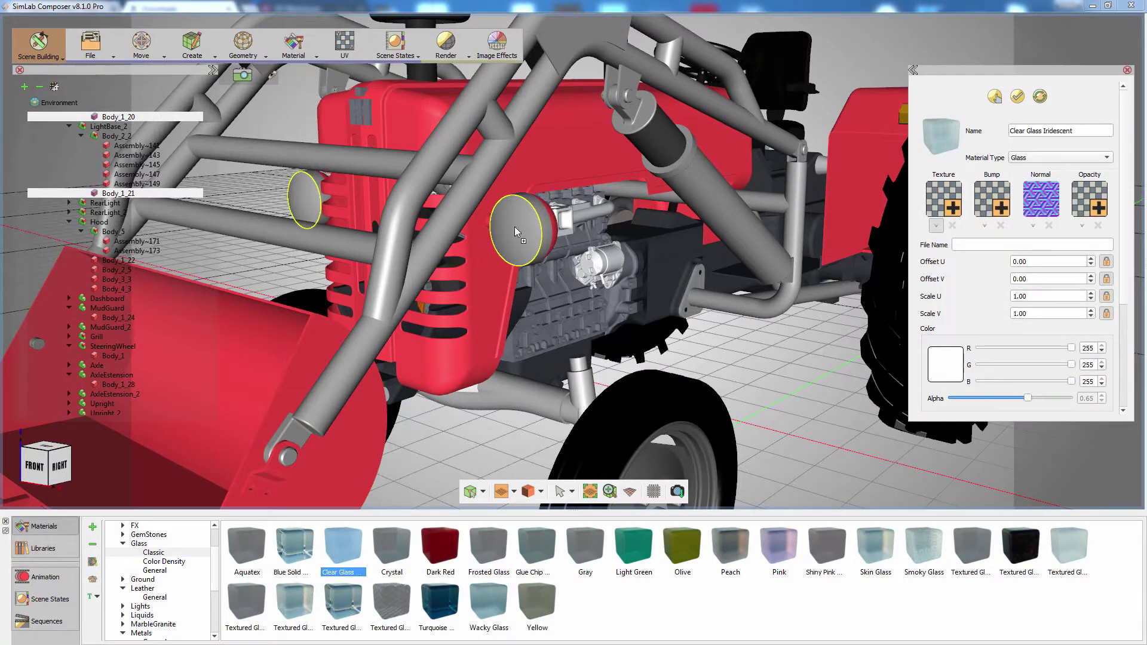
left_click_drag(515, 227, 515, 227)
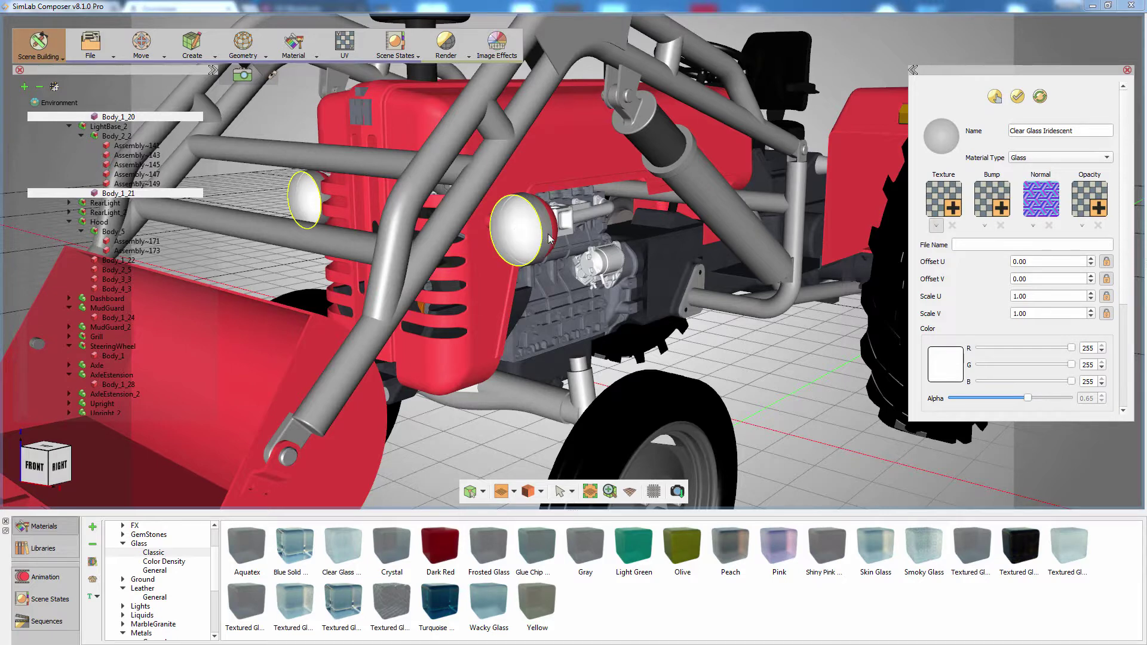
left_click(531, 238)
left_click(531, 239)
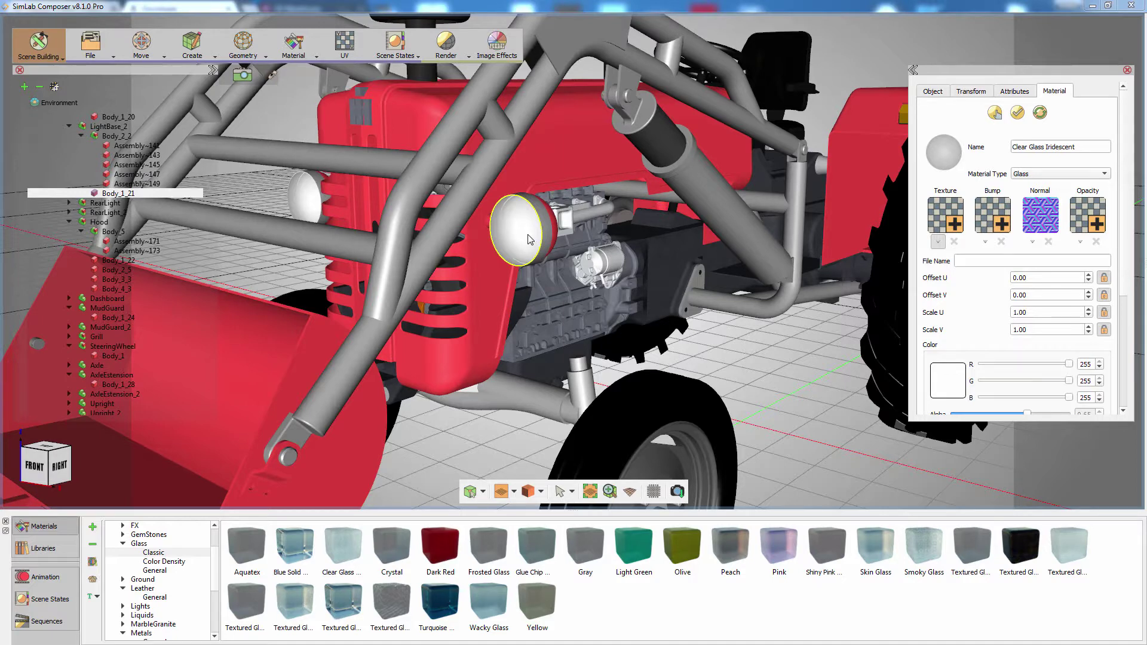
Step: Show Scene Materials, widen the list to three columns, and select the parts using Mtl59
left_click(300, 58)
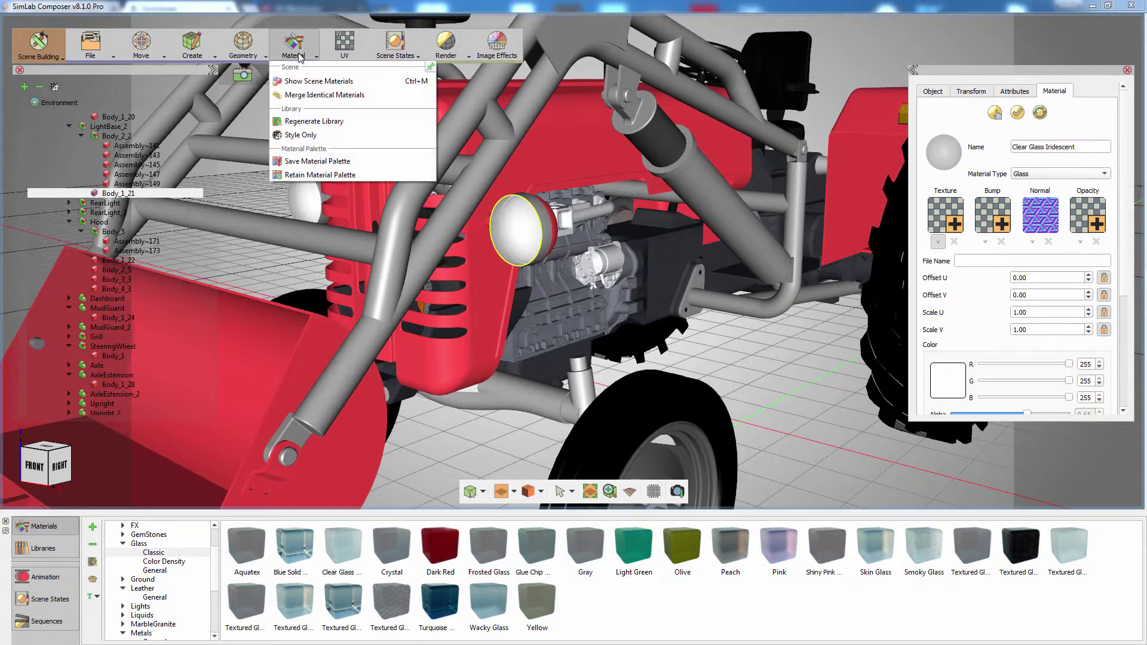
left_click(299, 81)
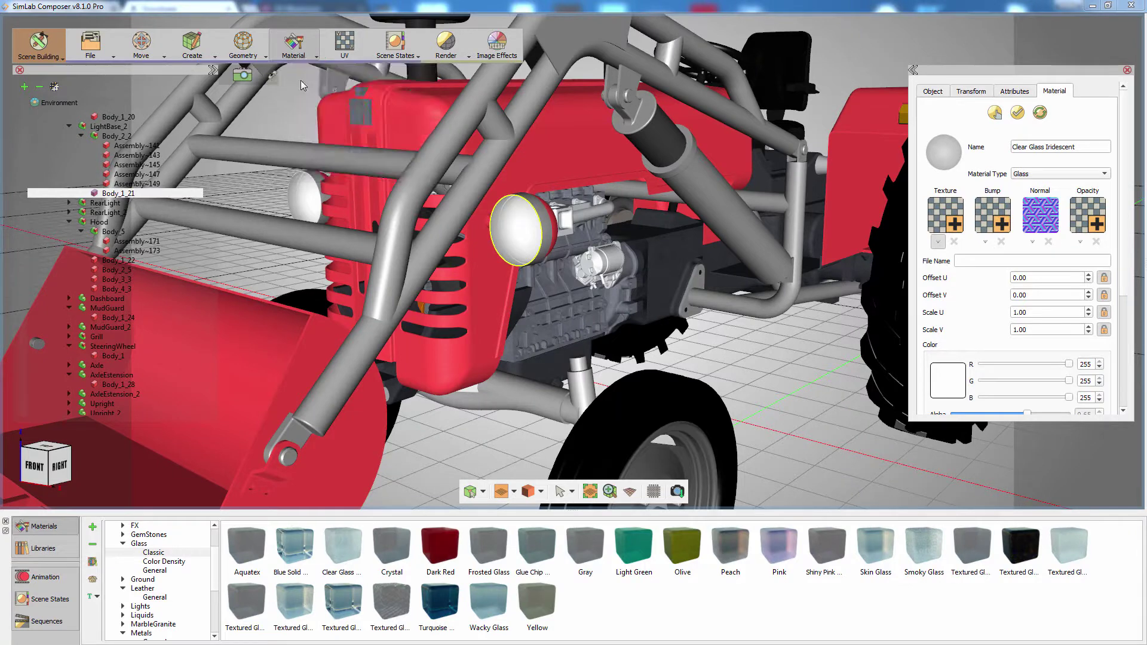
left_click_drag(166, 23, 253, 35)
left_click_drag(292, 78, 334, 104)
right_click(268, 184)
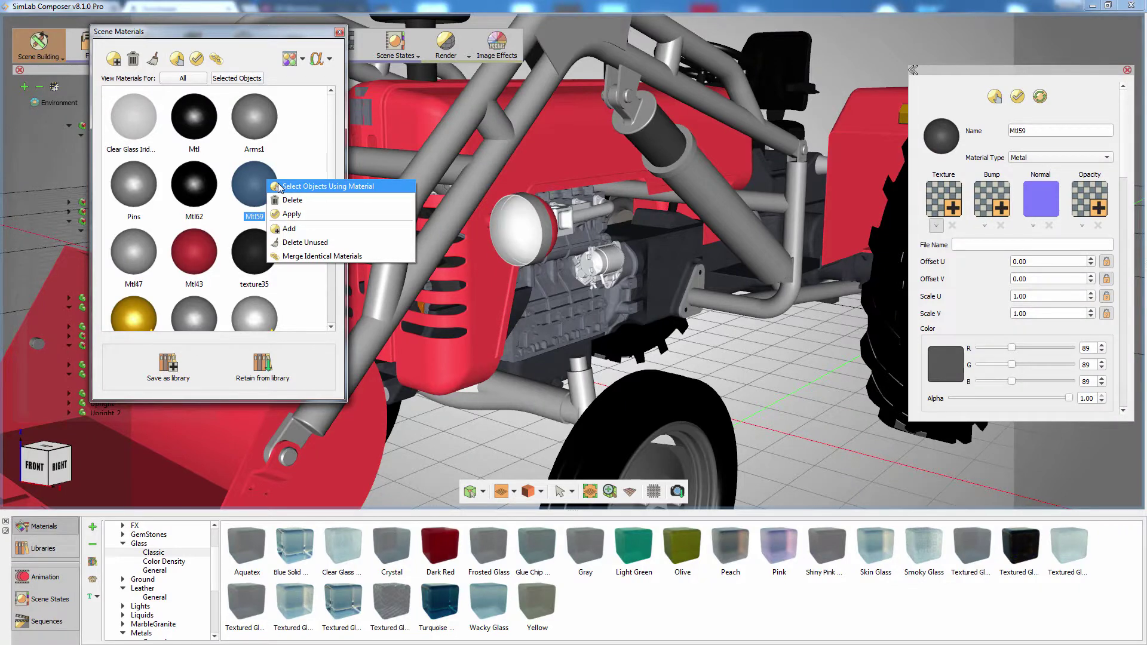
left_click(323, 186)
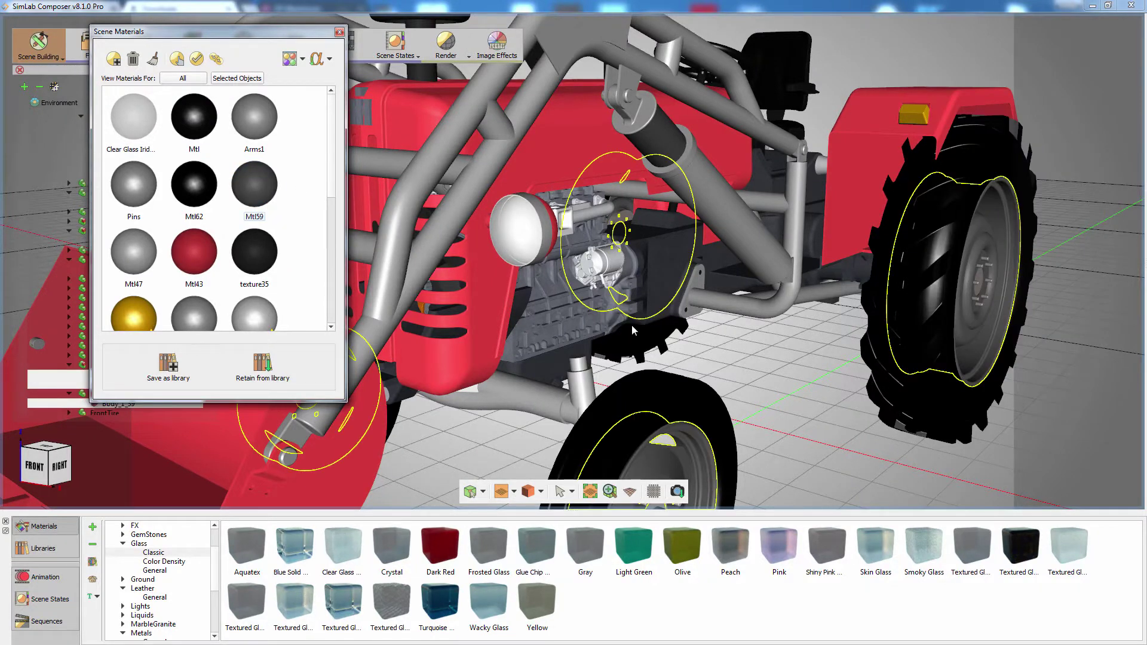
Step: Select the headlights that use the Mtl2a material
scroll(633, 323, "down", 5)
left_click_drag(623, 259, 702, 286)
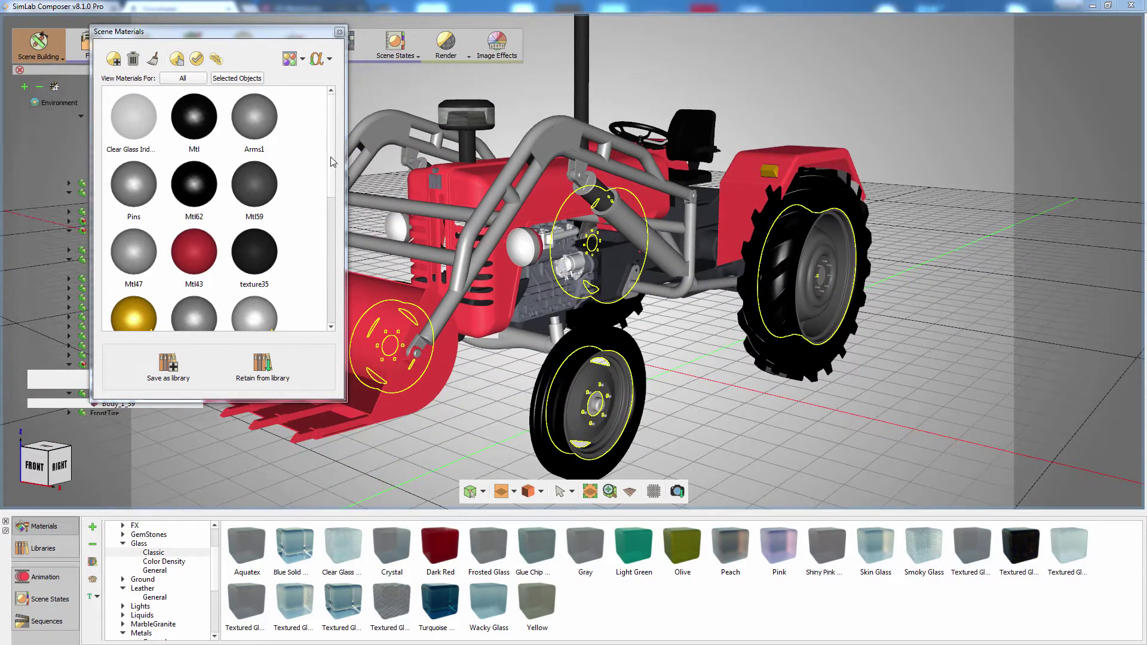
scroll(332, 193, "down", 2)
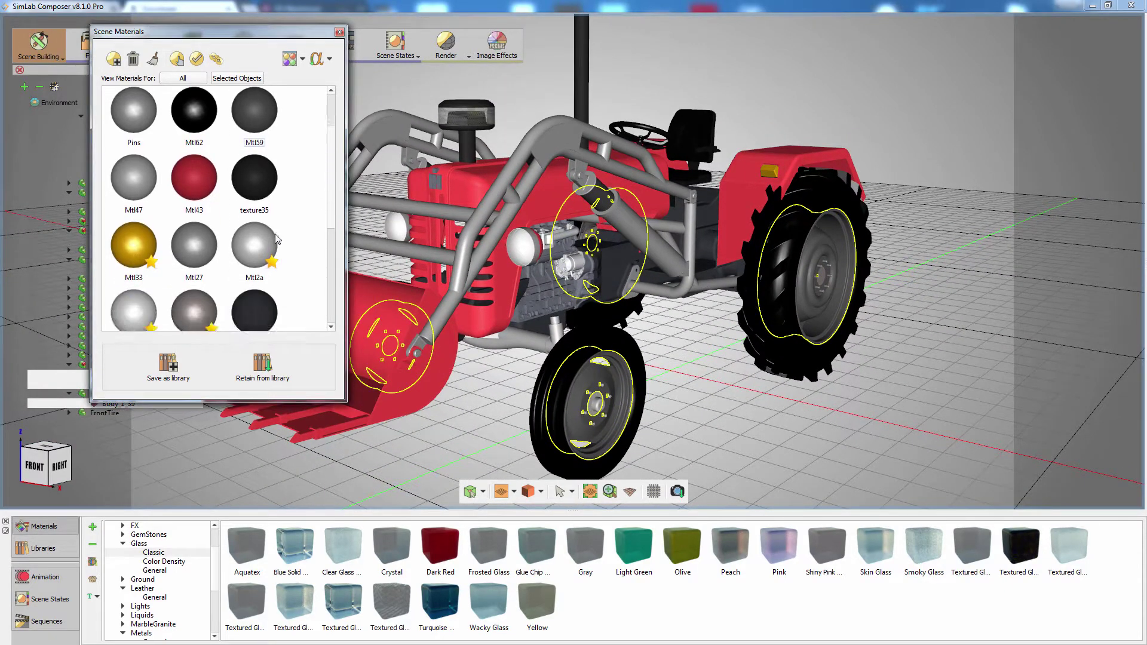
right_click(279, 241)
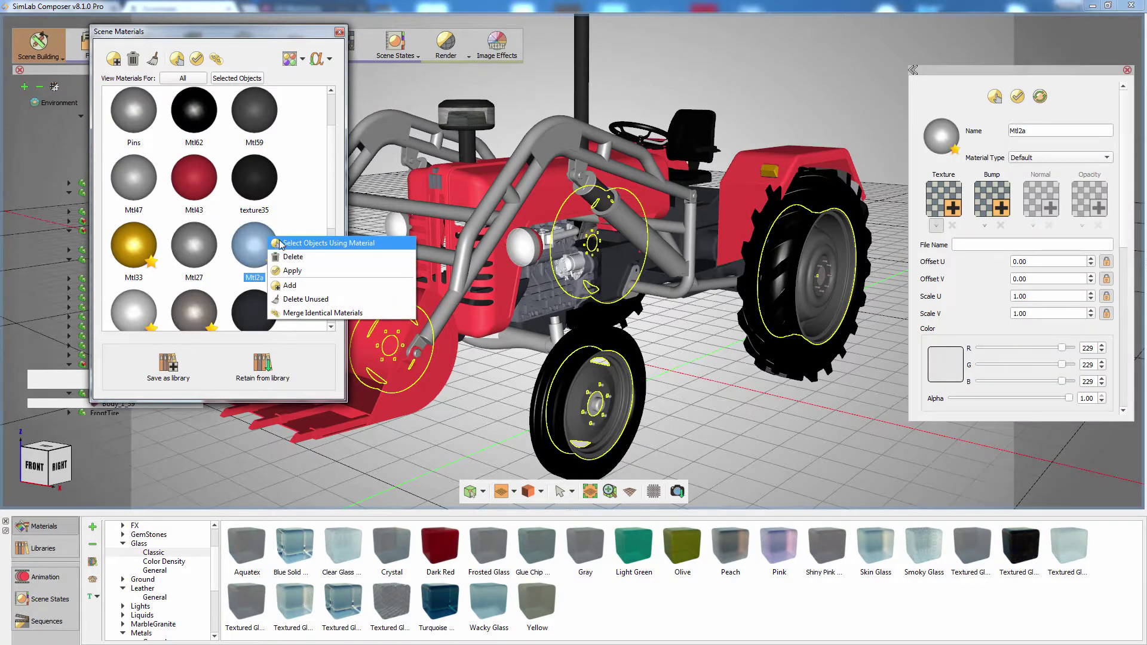
left_click(281, 243)
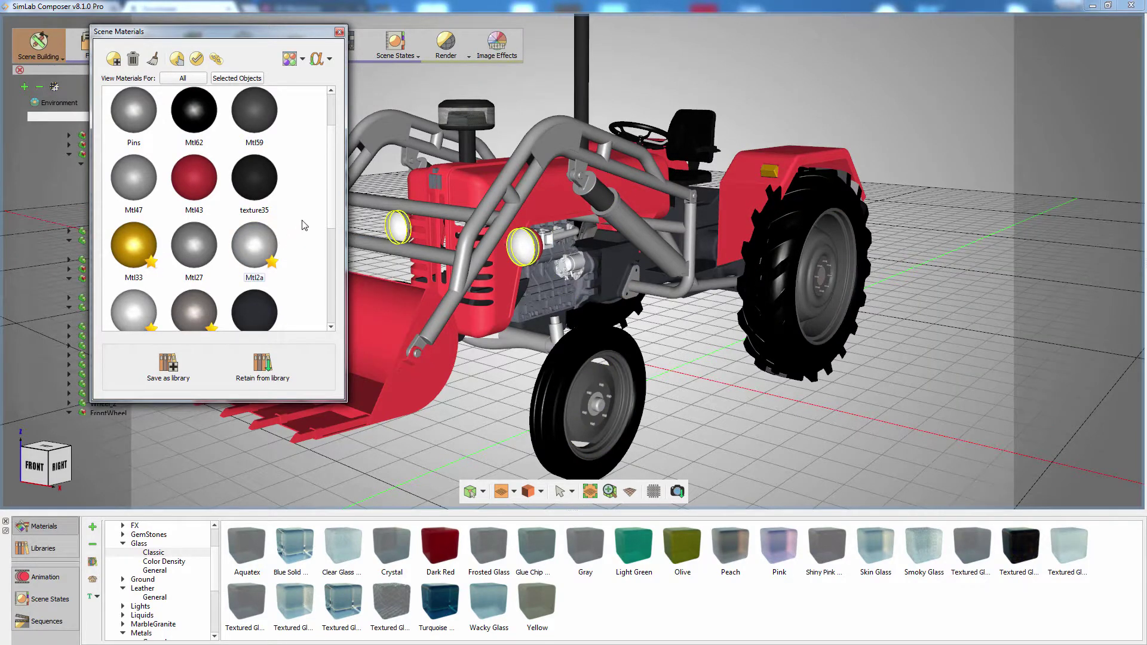
Step: Select the parts using Mtl2, then select the front wheel hub from the side view
scroll(330, 215, "down", 3)
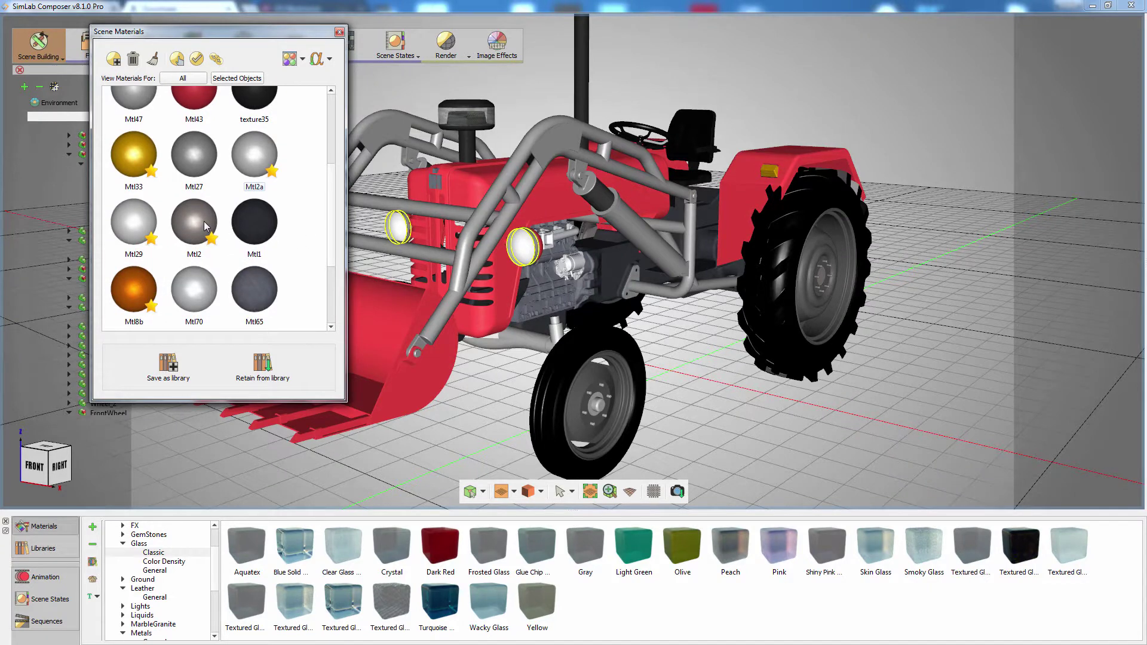
right_click(205, 224)
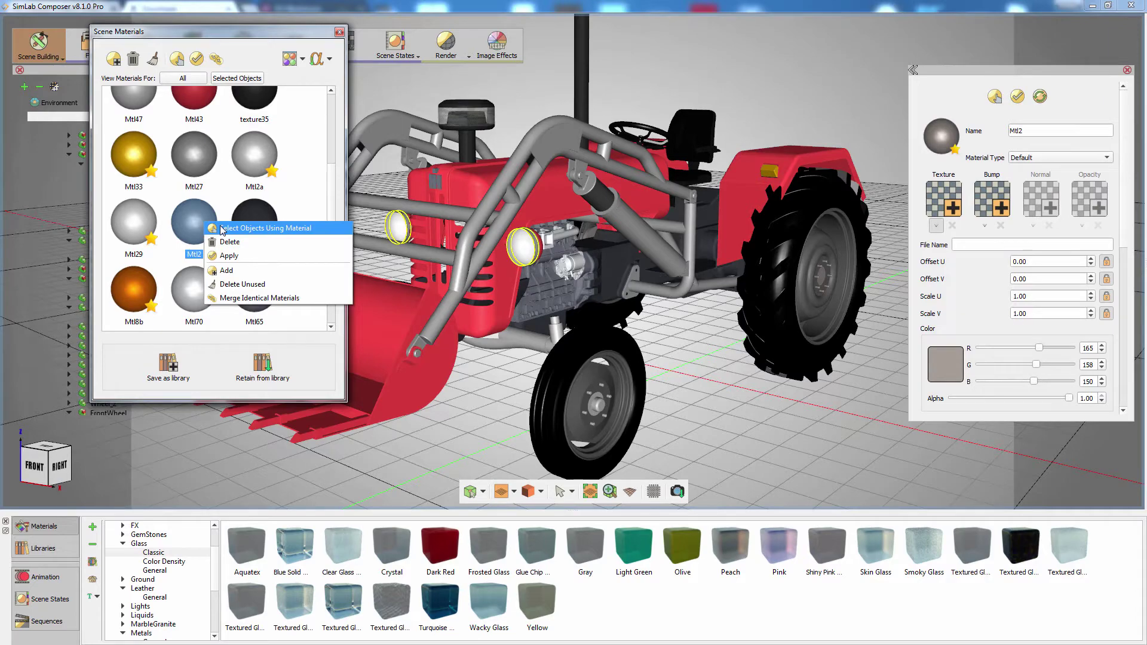
left_click(221, 228)
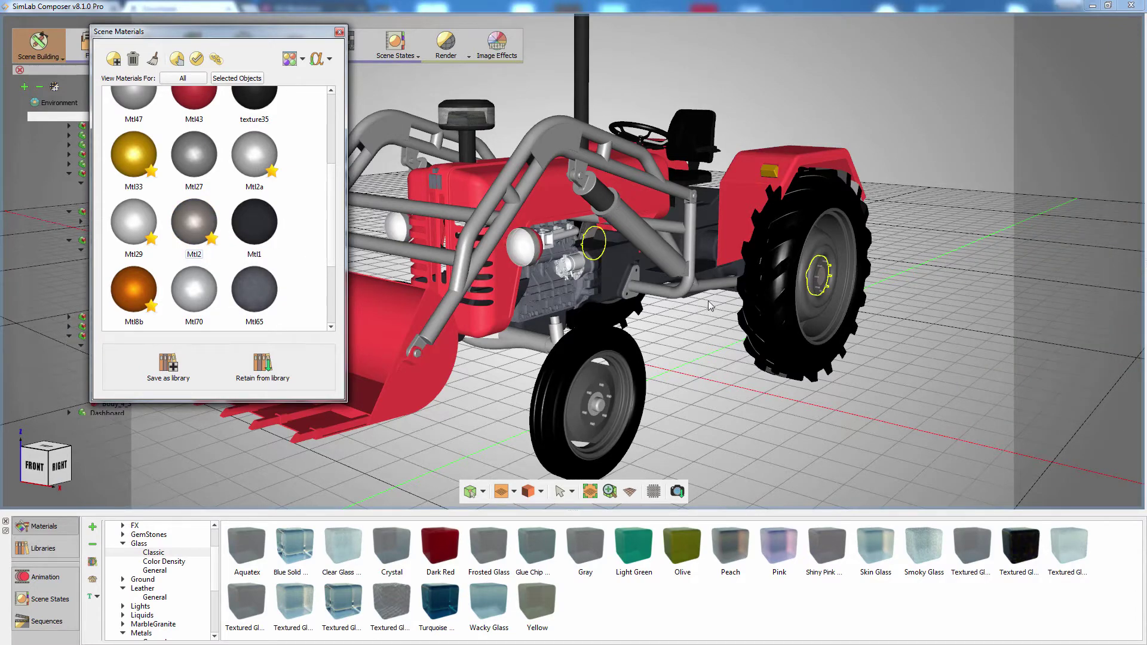
middle_click_drag(711, 305, 570, 271)
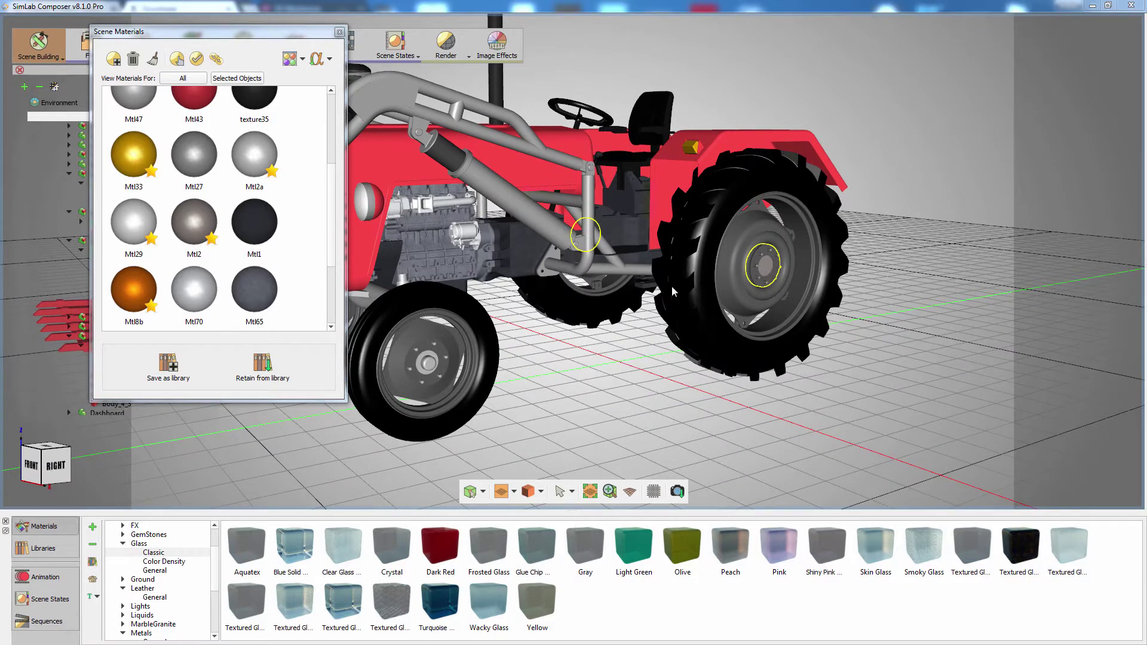
left_click(432, 367, "ctrl")
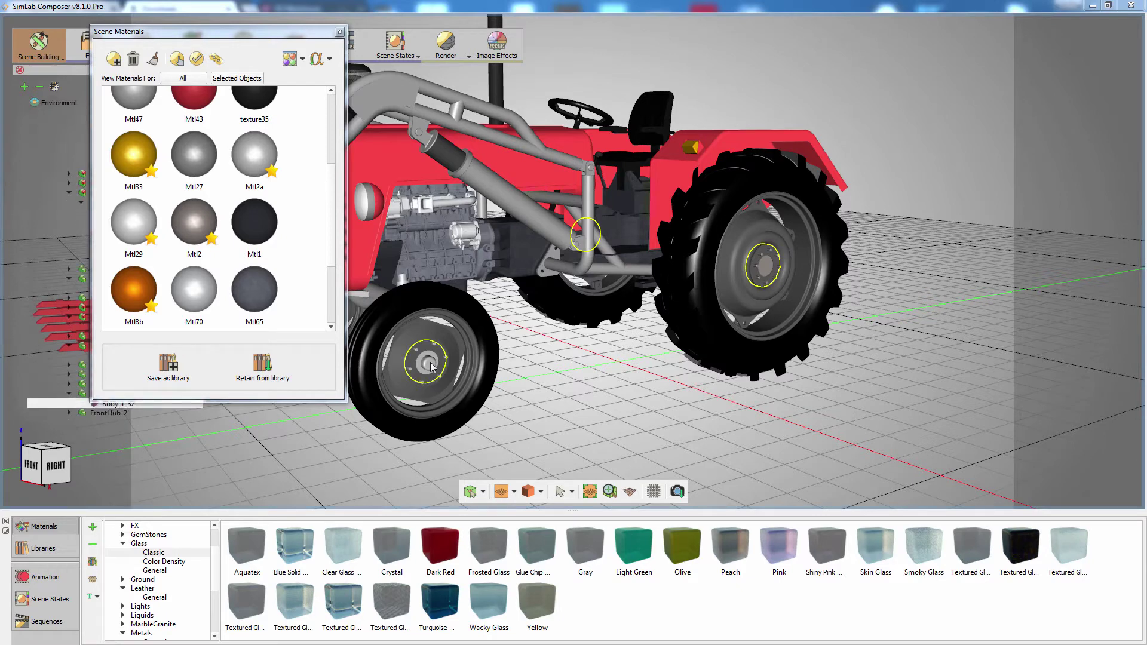
Step: List only the hub's materials and select the parts using Mtl47 and Mtl2
left_click(239, 79)
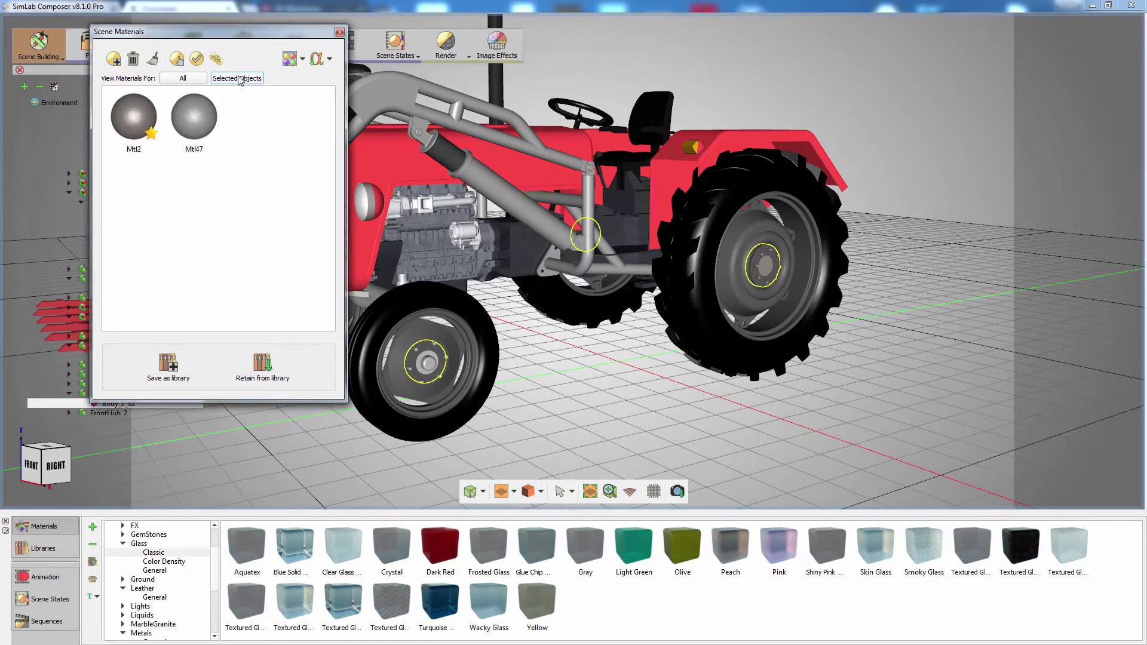
right_click(199, 118)
left_click(215, 121)
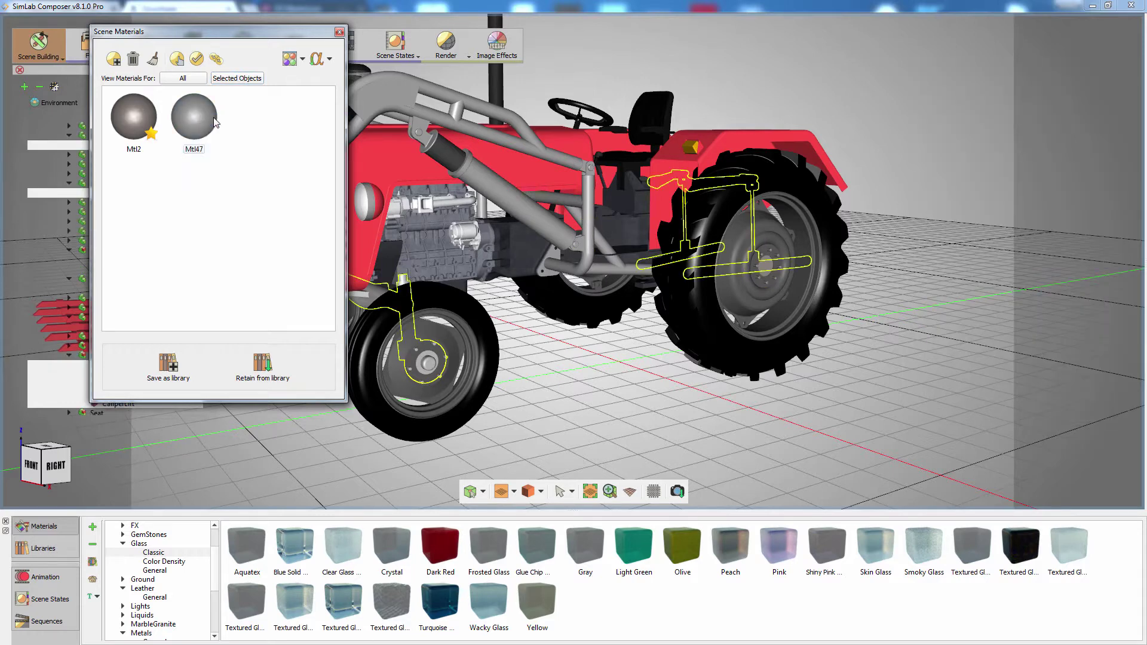
left_click(142, 123)
right_click(146, 123)
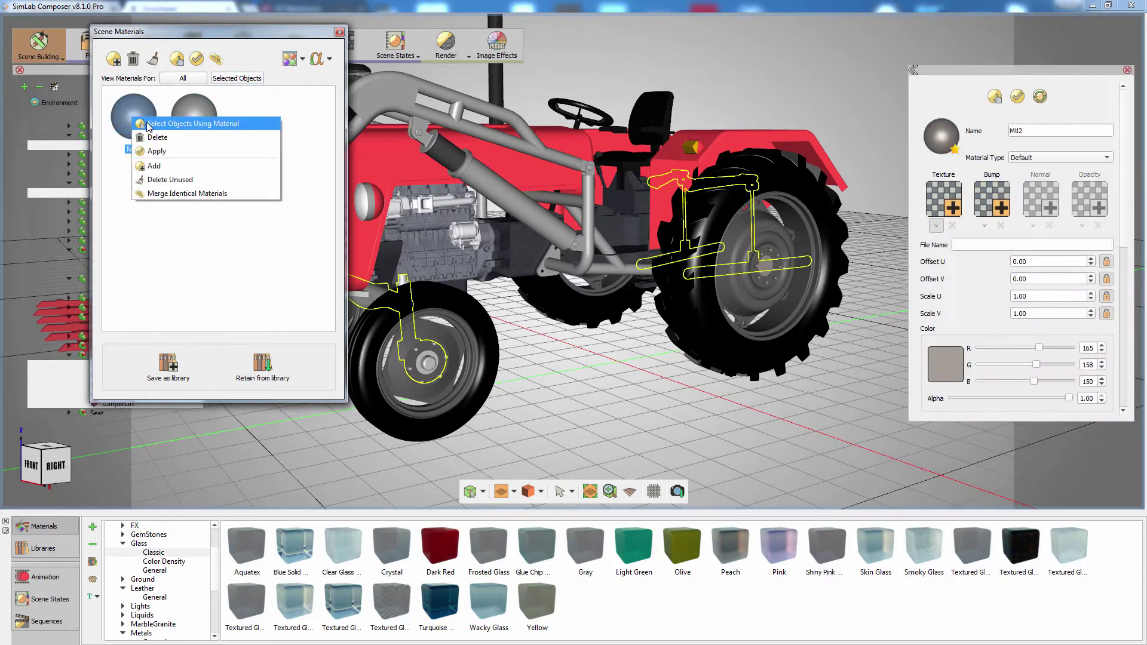
left_click(149, 124)
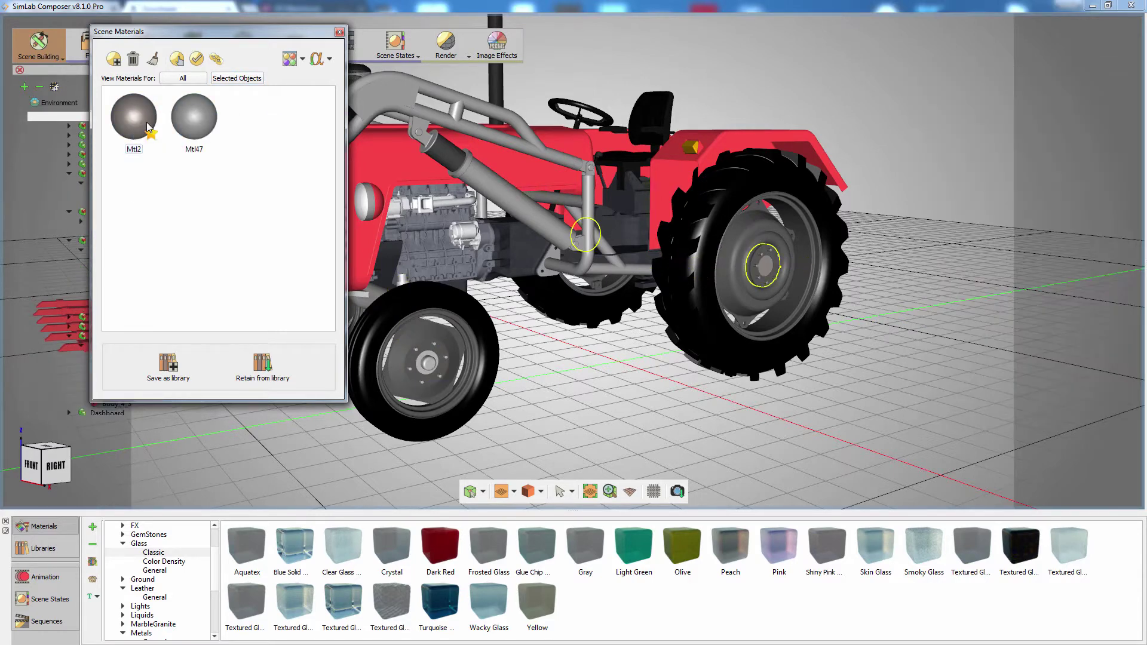
Step: Compare the Mtl47 and Mtl2 settings, then list all scene materials again
left_click(192, 116)
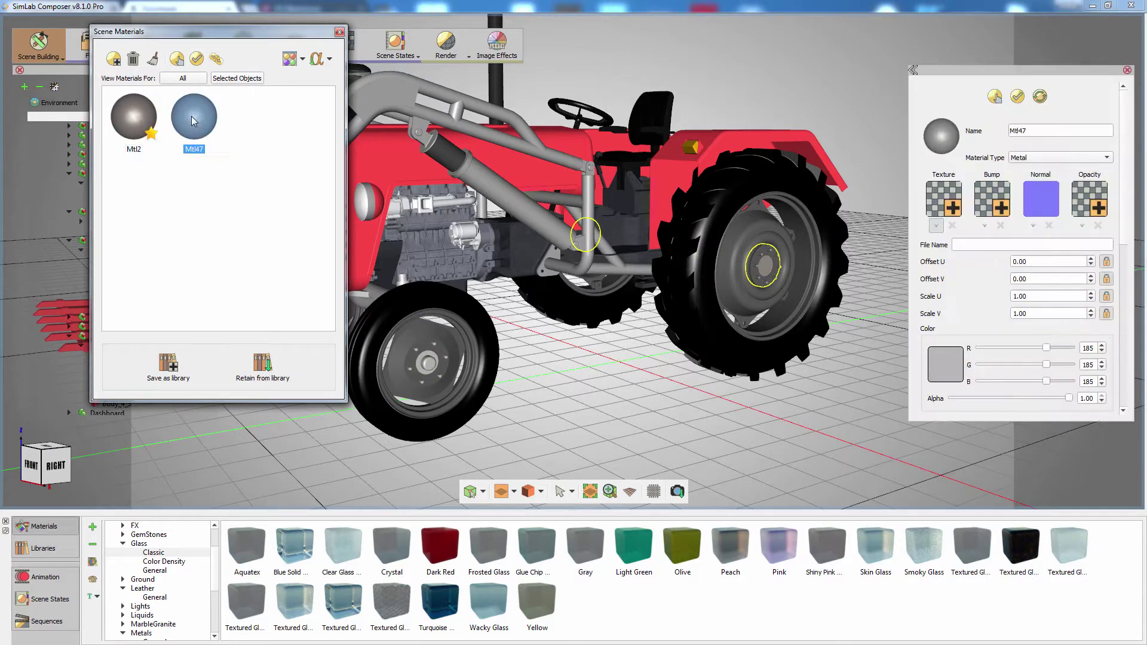
left_click(143, 121)
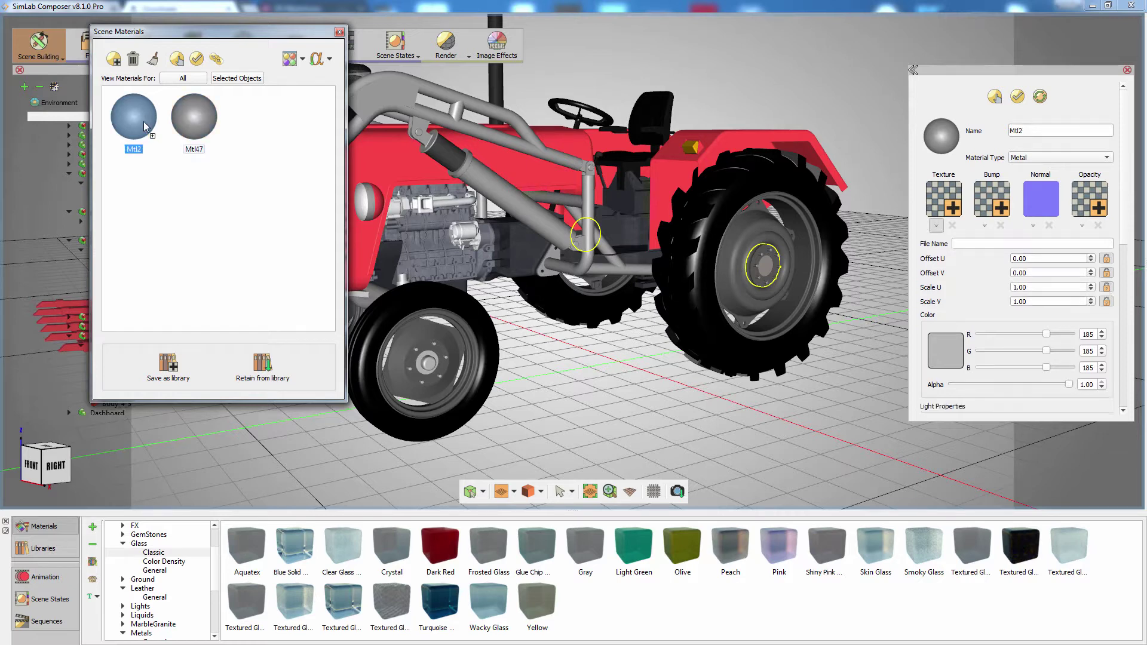
left_click(184, 127)
left_click_drag(1124, 141, 1121, 197)
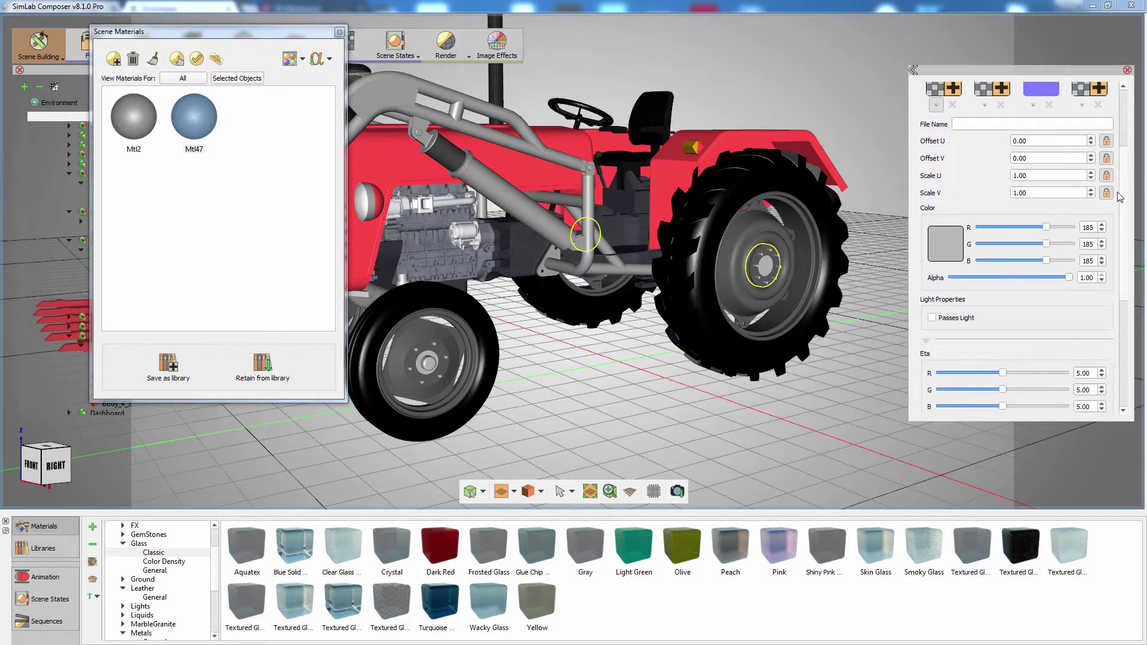
left_click(151, 117)
left_click(194, 117)
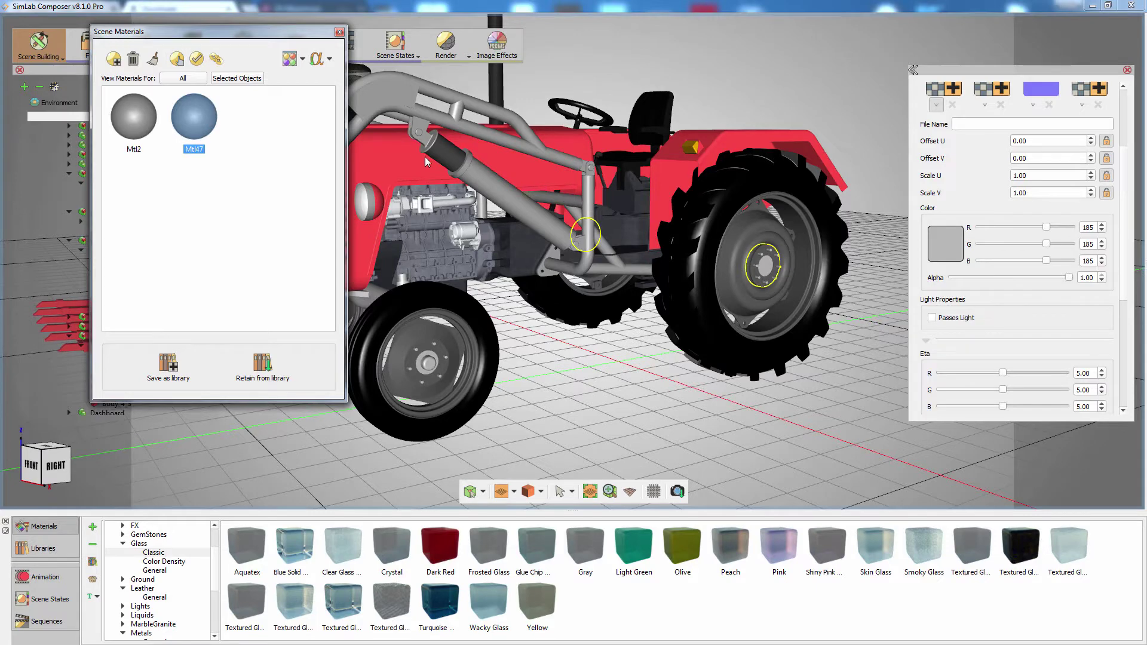
left_click_drag(416, 165, 651, 190)
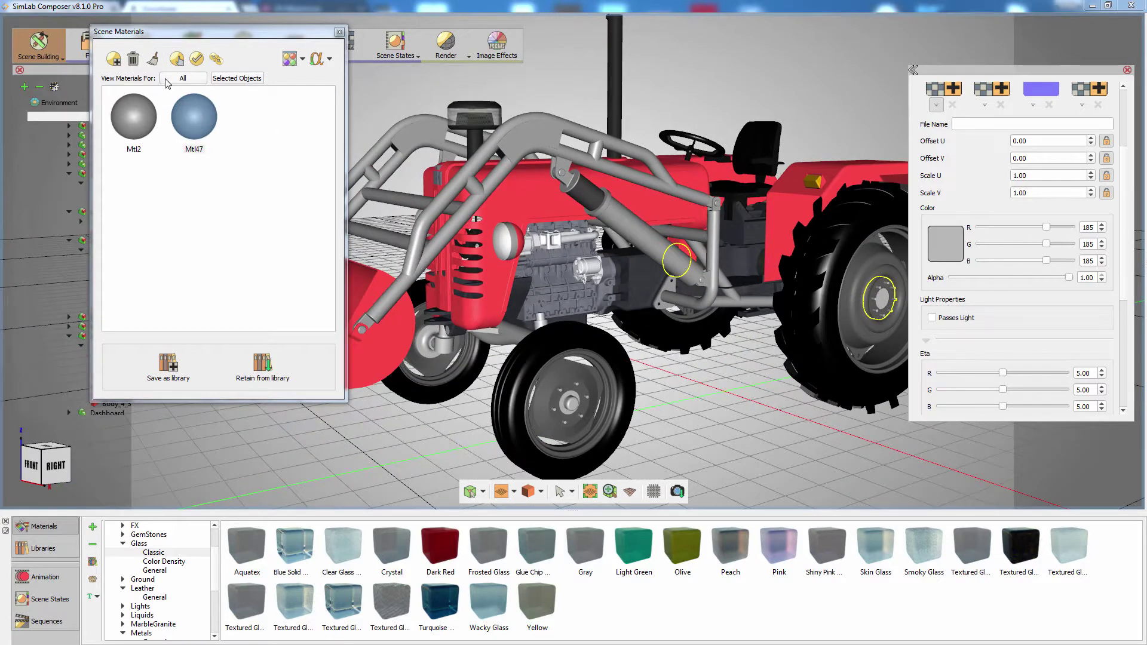
left_click(169, 78)
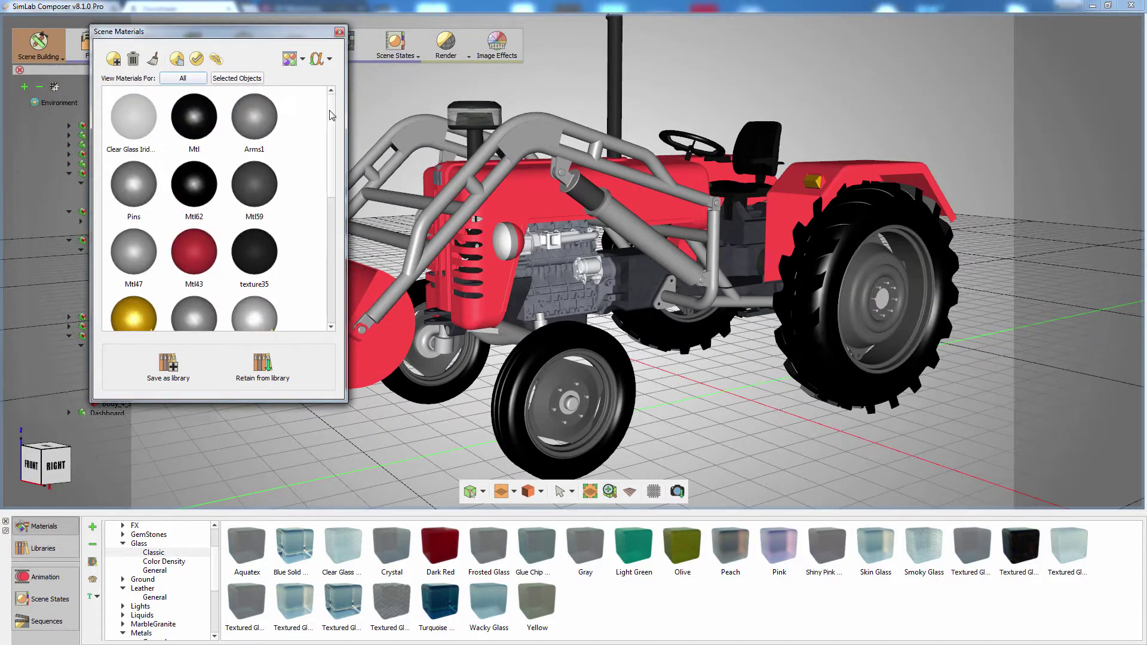
Step: Select the headlights that use the Mtl2a material
scroll(270, 182, "down", 3)
left_click(270, 182)
right_click(269, 178)
left_click(281, 175)
scroll(469, 177, "up", 5)
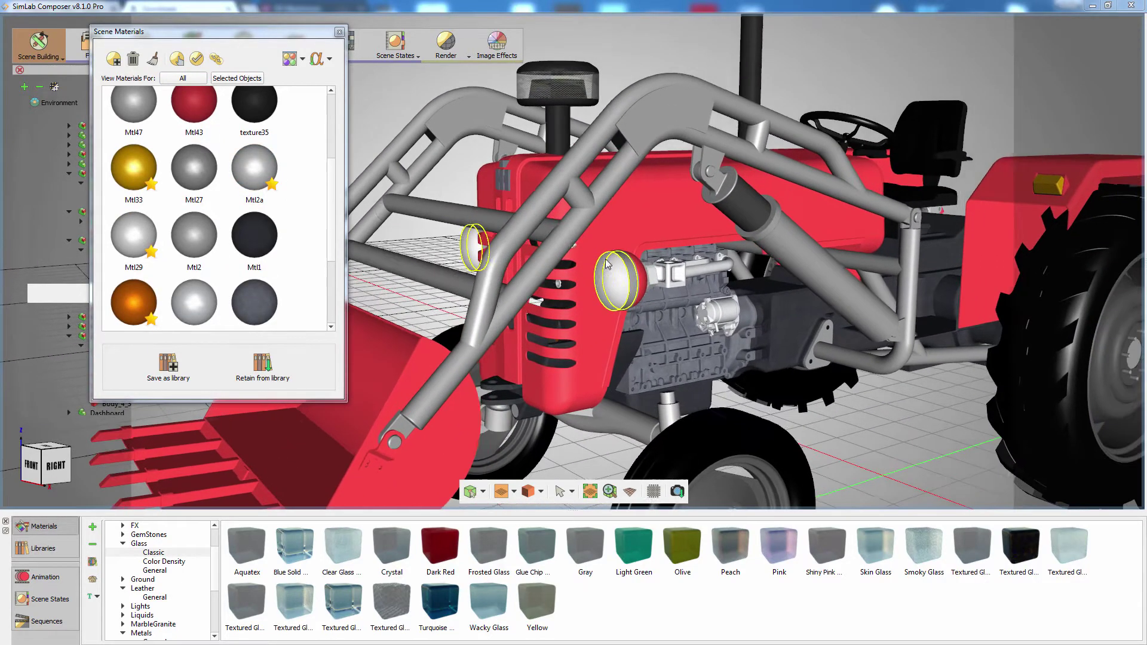
left_click_drag(607, 262, 562, 261)
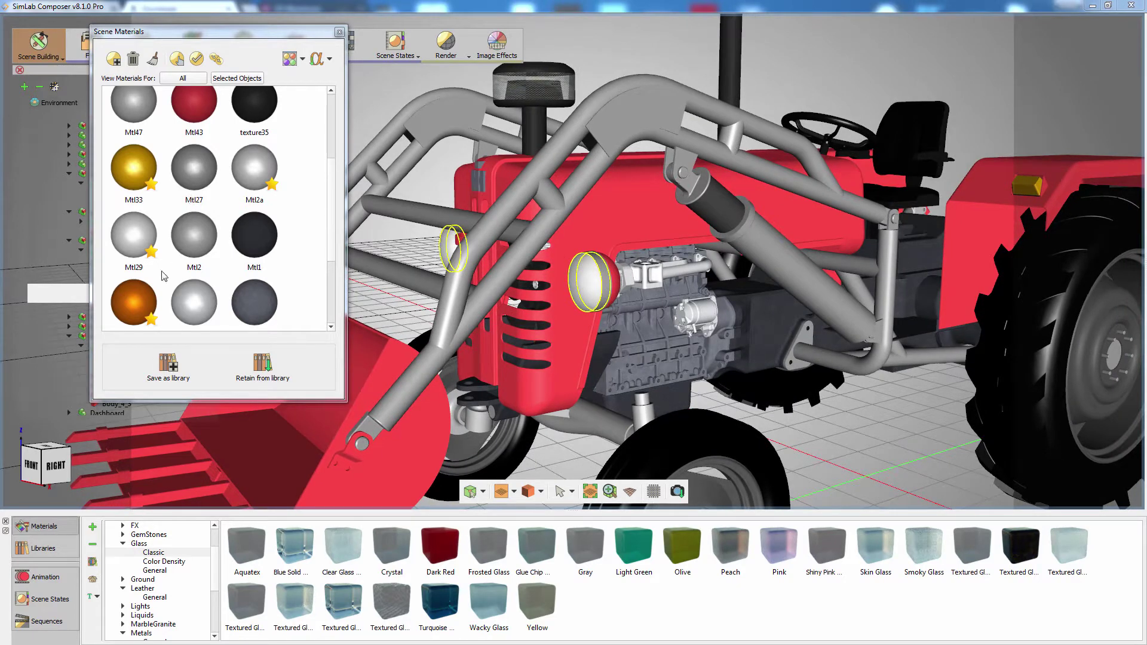
Step: Select the orange part that uses Mtl8b and view the tractor's left side
left_click(148, 300)
right_click(143, 298)
left_click(171, 305)
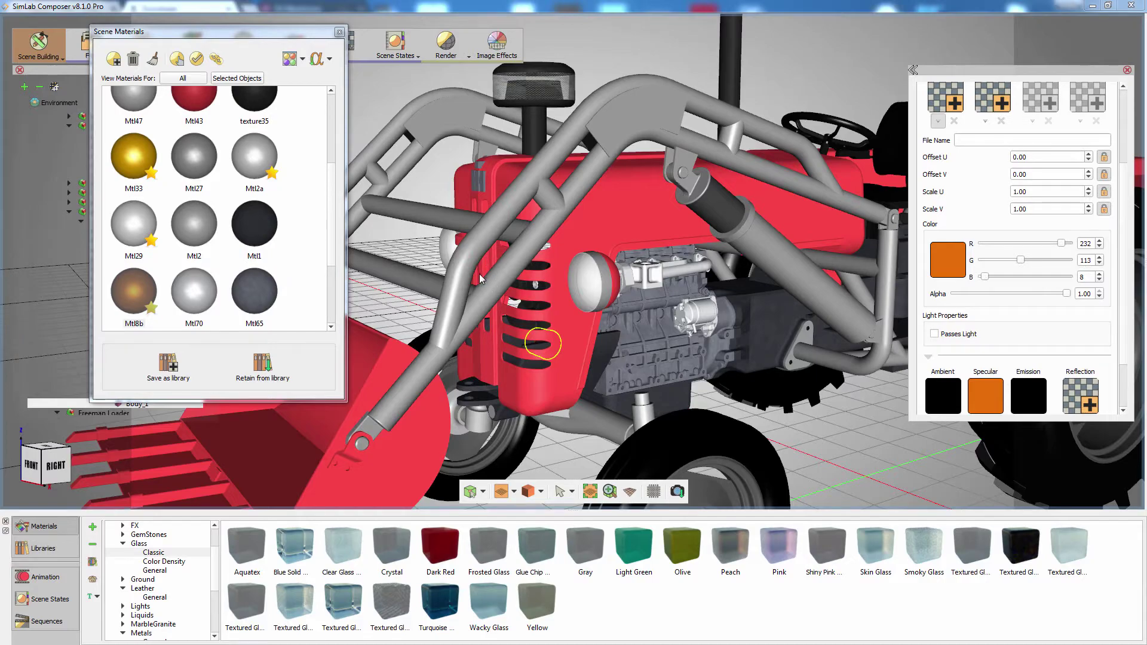
left_click_drag(481, 278, 558, 322)
Step: Make Mtl8b a Plastic material with roughness strength 0.13, then view the tractor's front
left_click_drag(1126, 201, 1124, 117)
left_click(1074, 174)
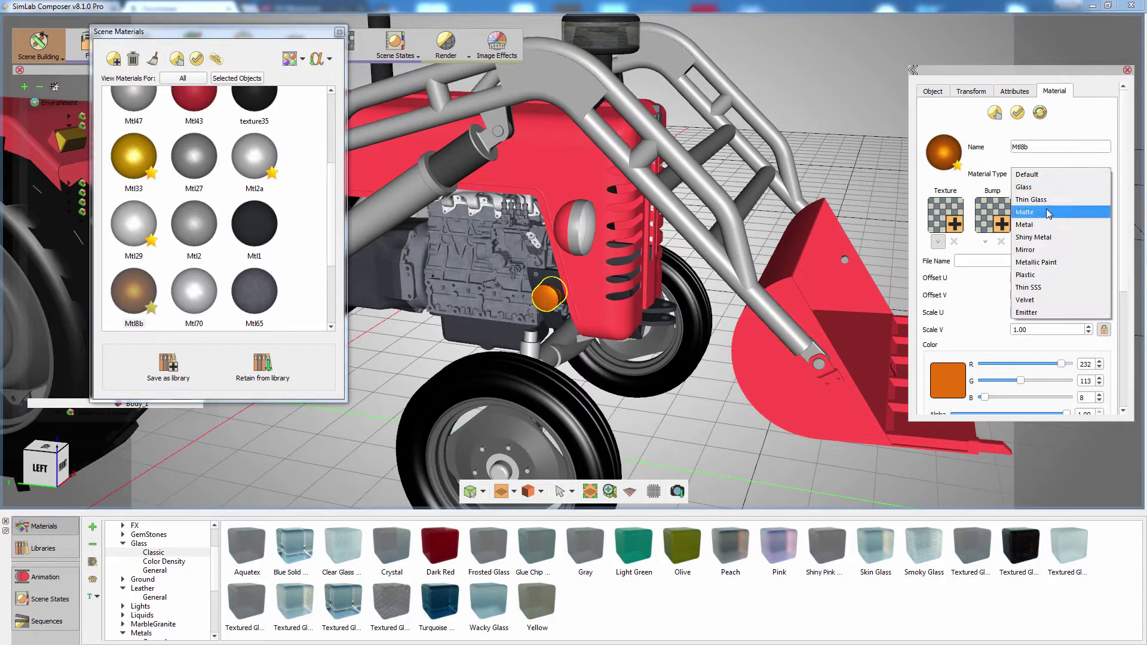
left_click(1033, 275)
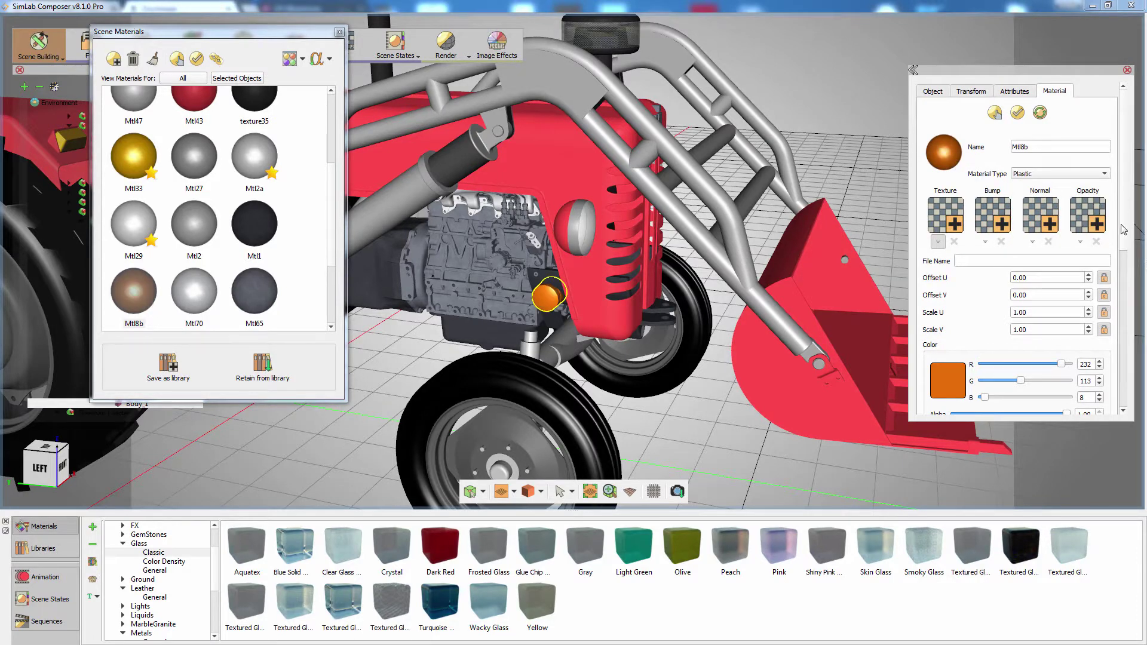
left_click_drag(1123, 229, 1120, 342)
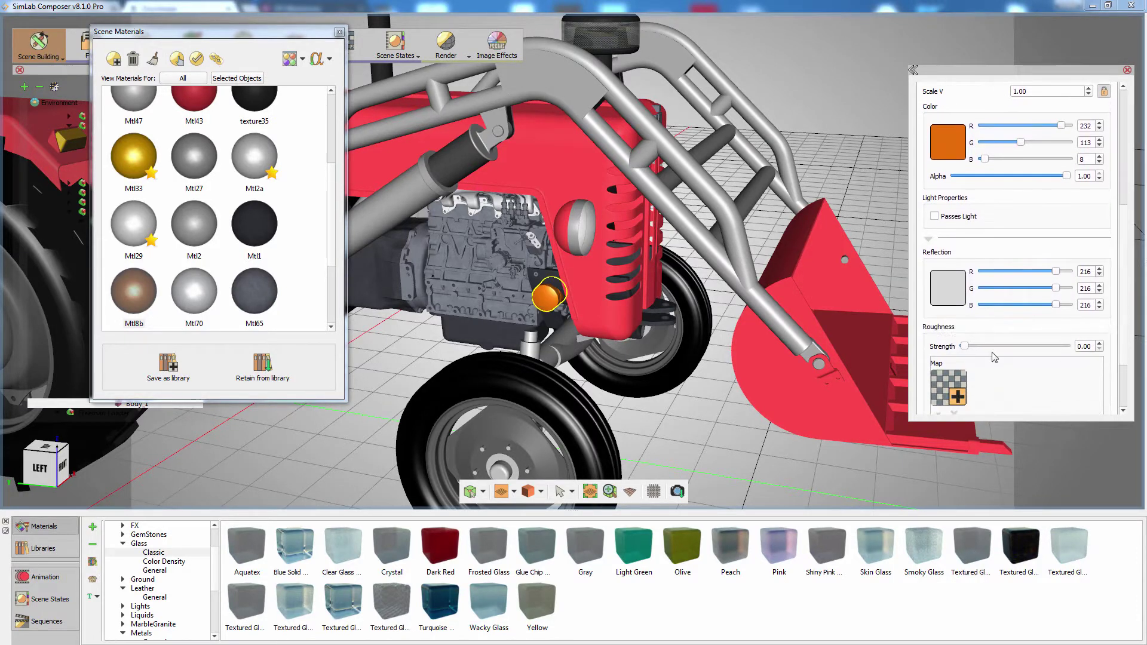
left_click_drag(964, 347, 977, 347)
left_click(803, 127)
left_click_drag(804, 126, 663, 144)
left_click_drag(899, 178, 219, 205)
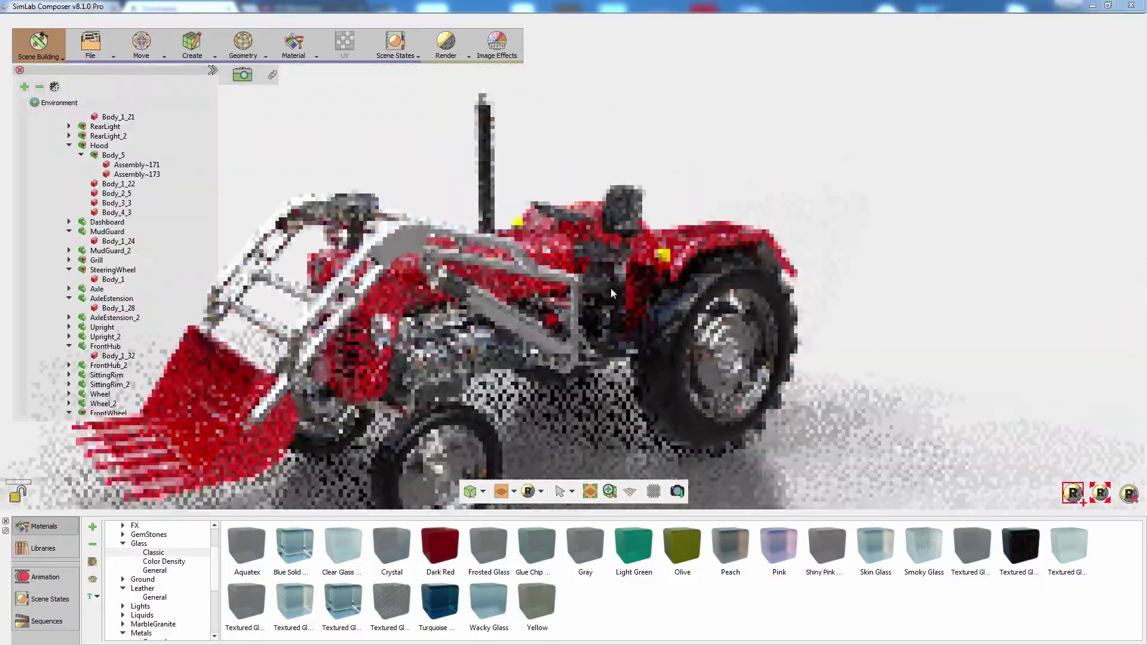
Step: Apply Clear Glass to the fender light with Scale U 10 and normal strength 0.05
scroll(668, 284, "up", 6)
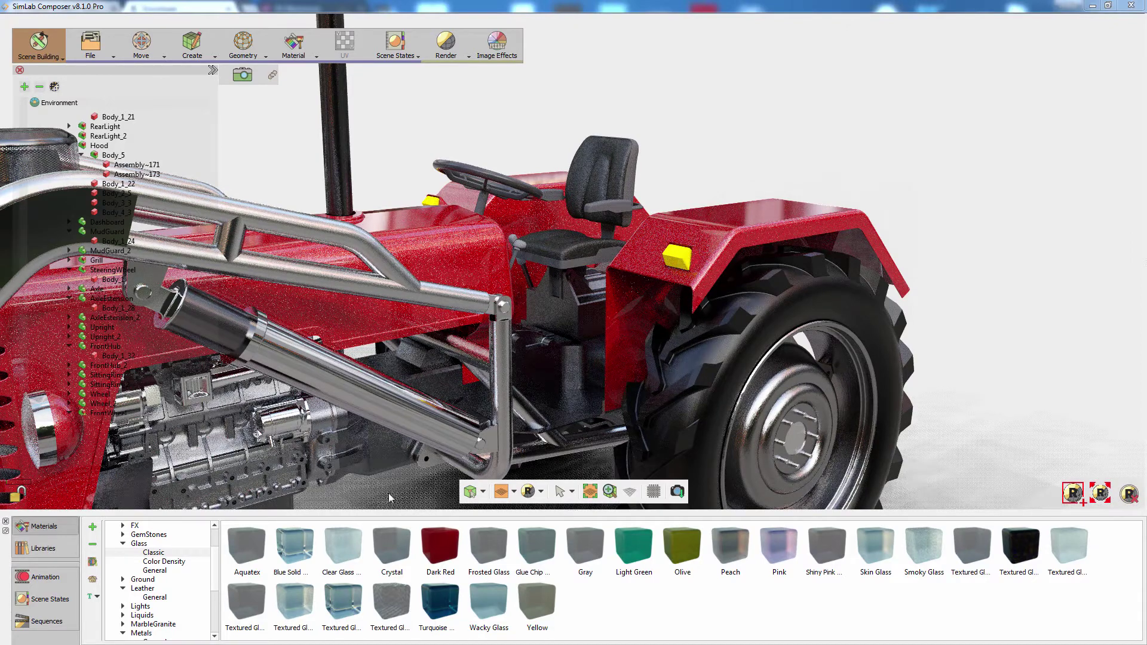
double_click(356, 546)
left_click_drag(657, 309, 669, 257)
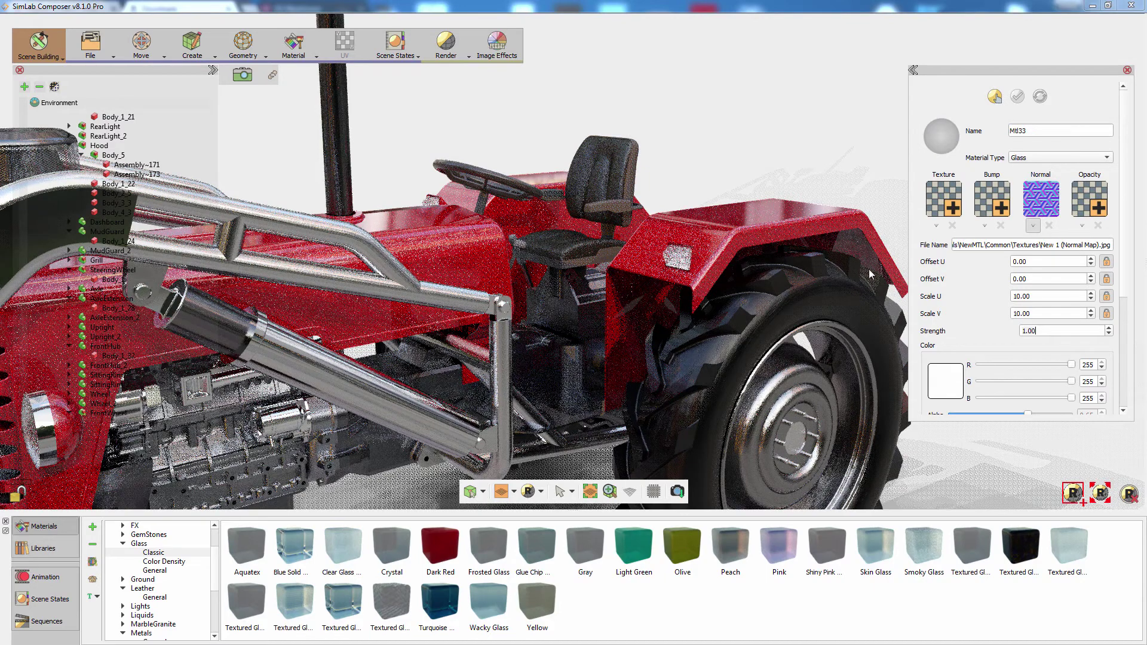
double_click(1023, 296)
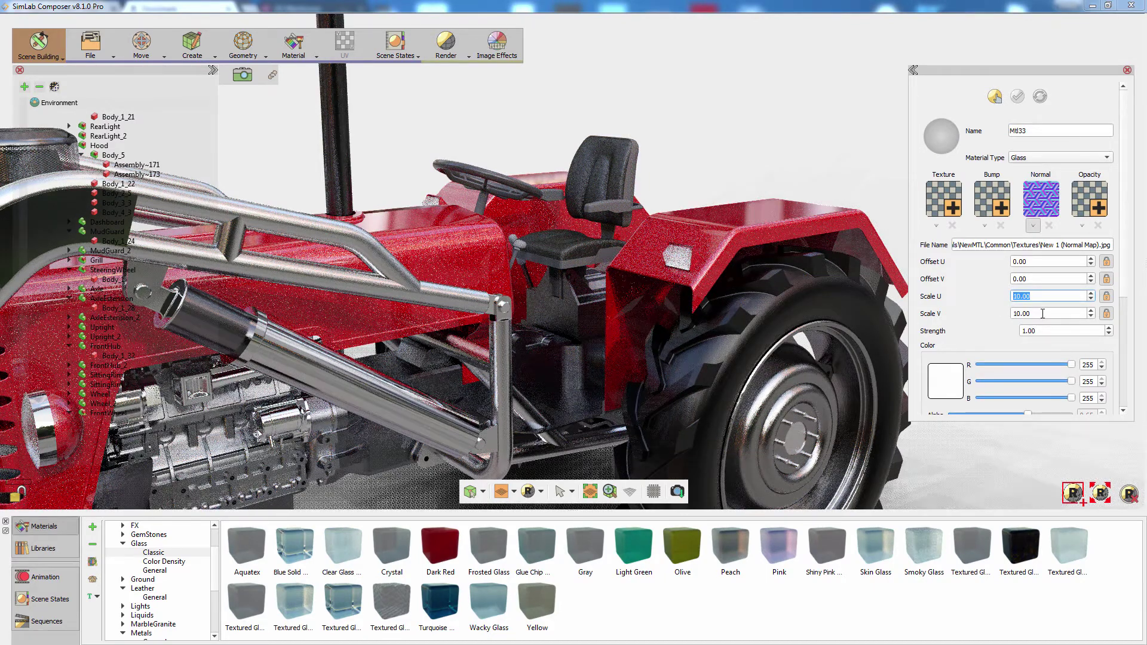
left_click(1027, 331)
key("BackSpace")
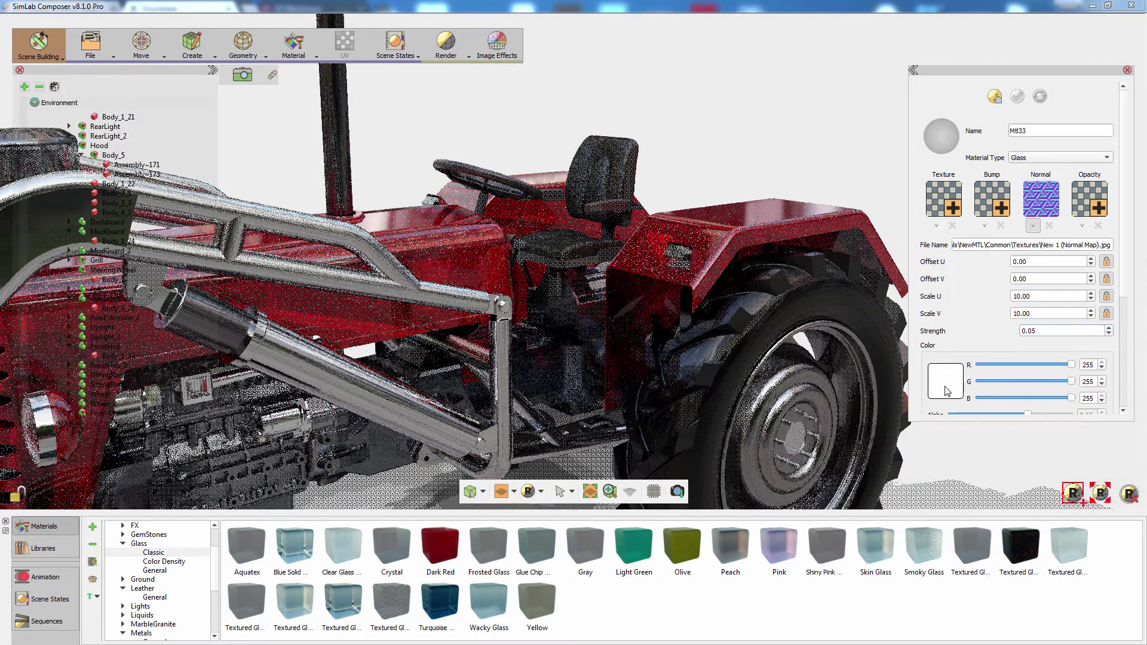
Step: Tint the fender light glass yellow #ffd500 and set inside IOR to 2.00
left_click(947, 389)
left_click(1098, 154)
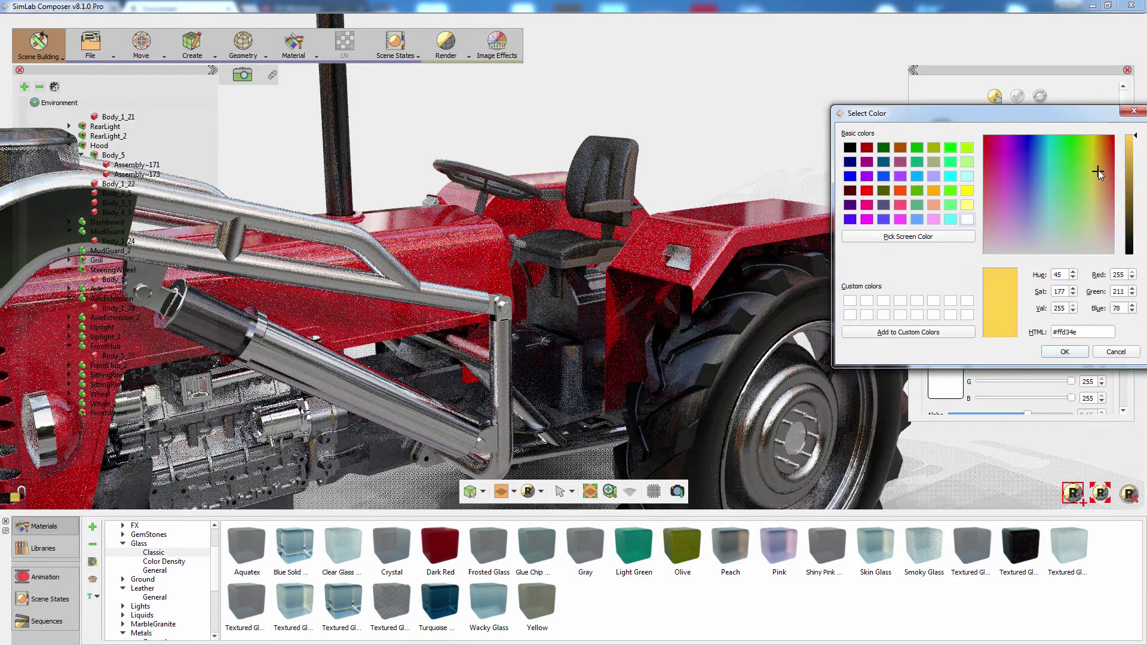
left_click(1095, 138)
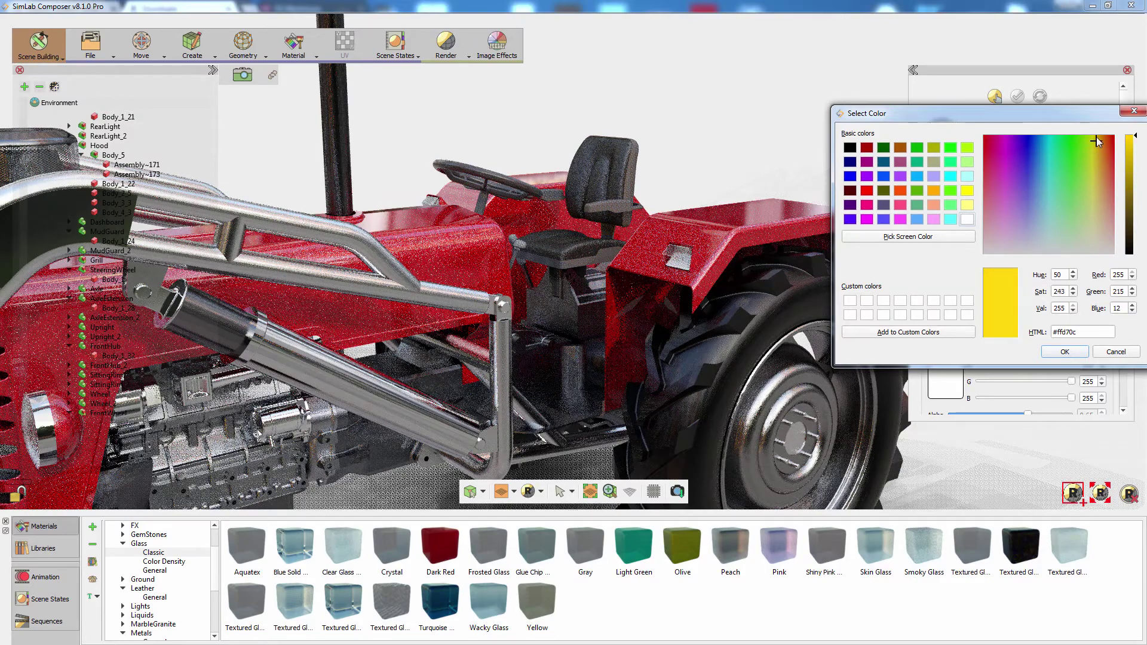
left_click(1069, 351)
scroll(1117, 344, "down", 4)
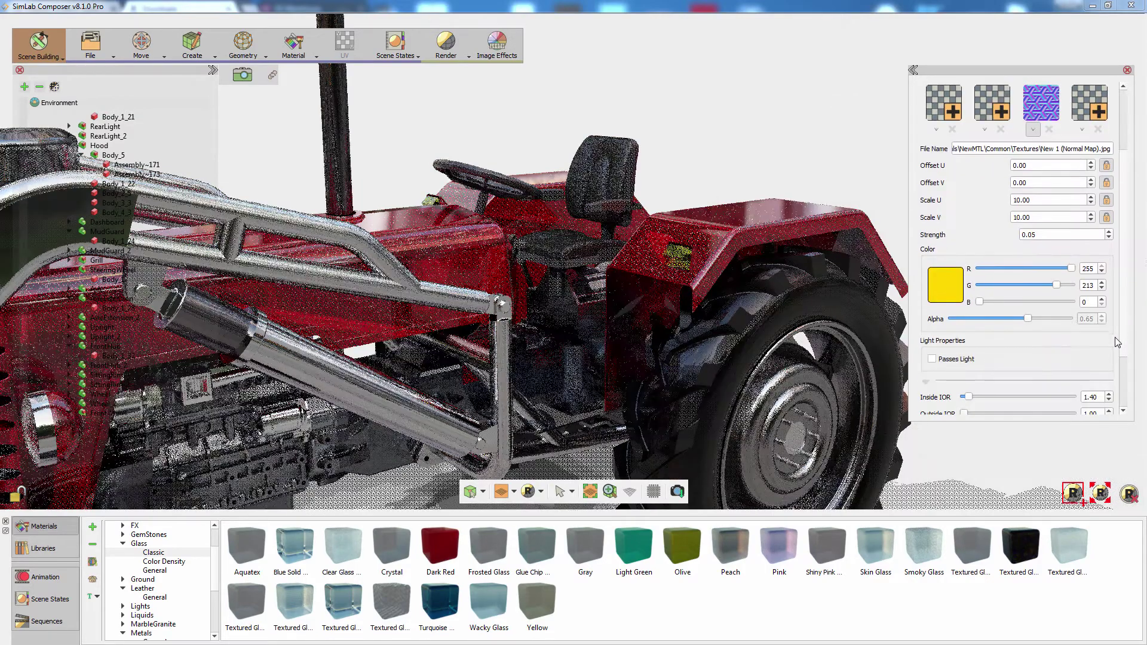
scroll(1092, 386, "up", 6)
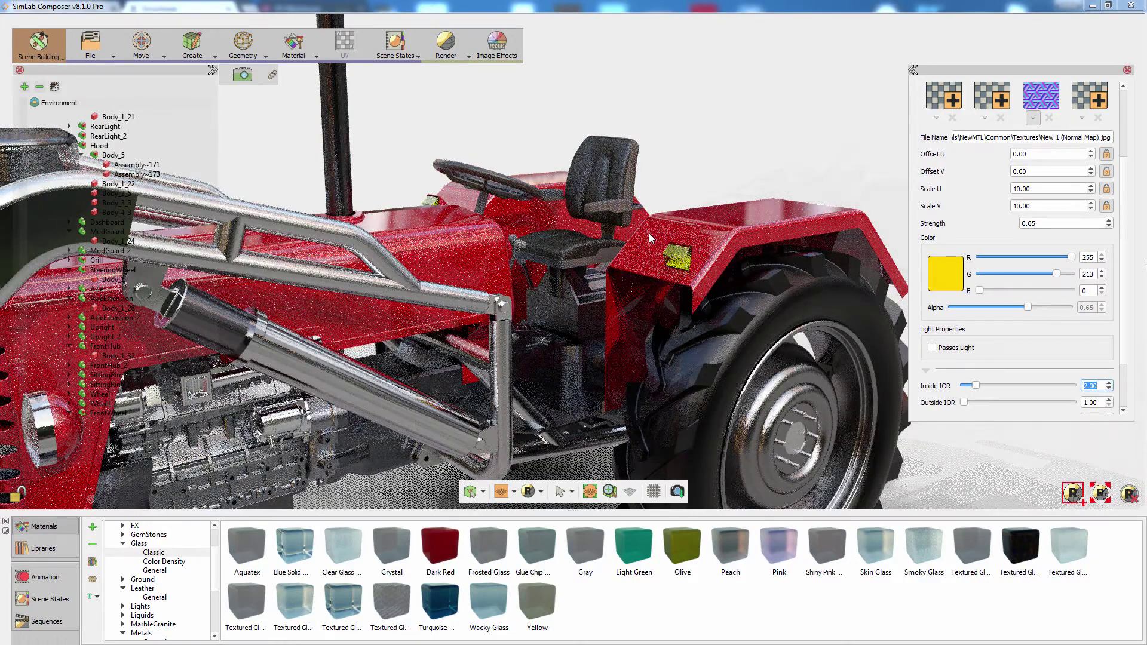
Step: Close the material panel and preview render regions over the fender light, seat and engine
left_click(1073, 493)
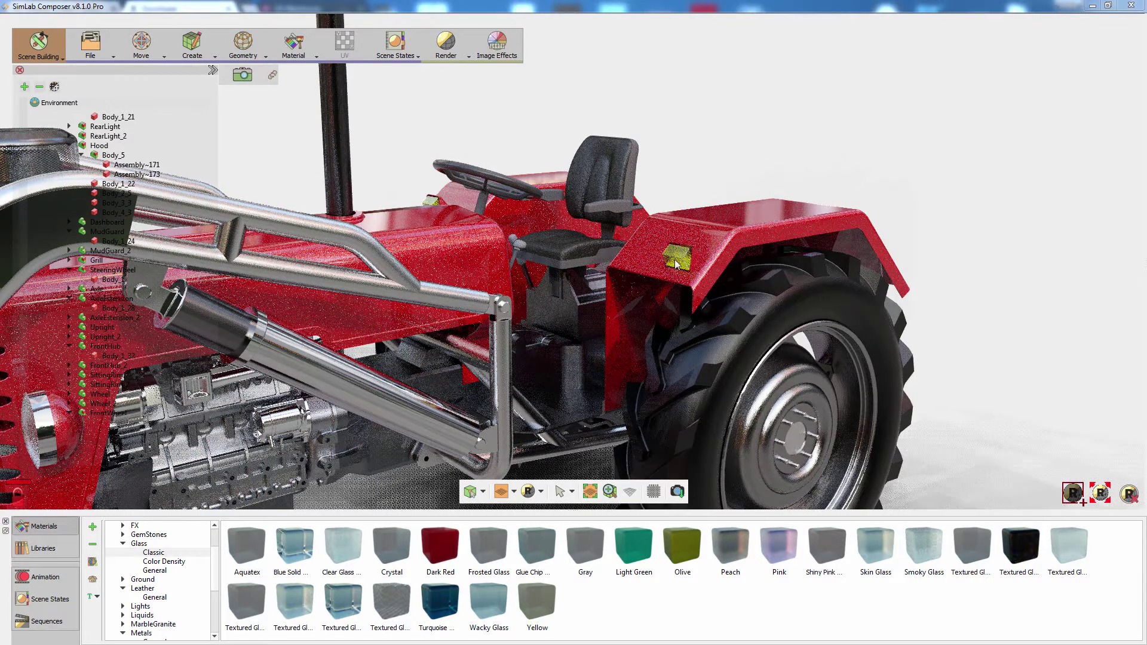
left_click_drag(647, 225, 721, 308)
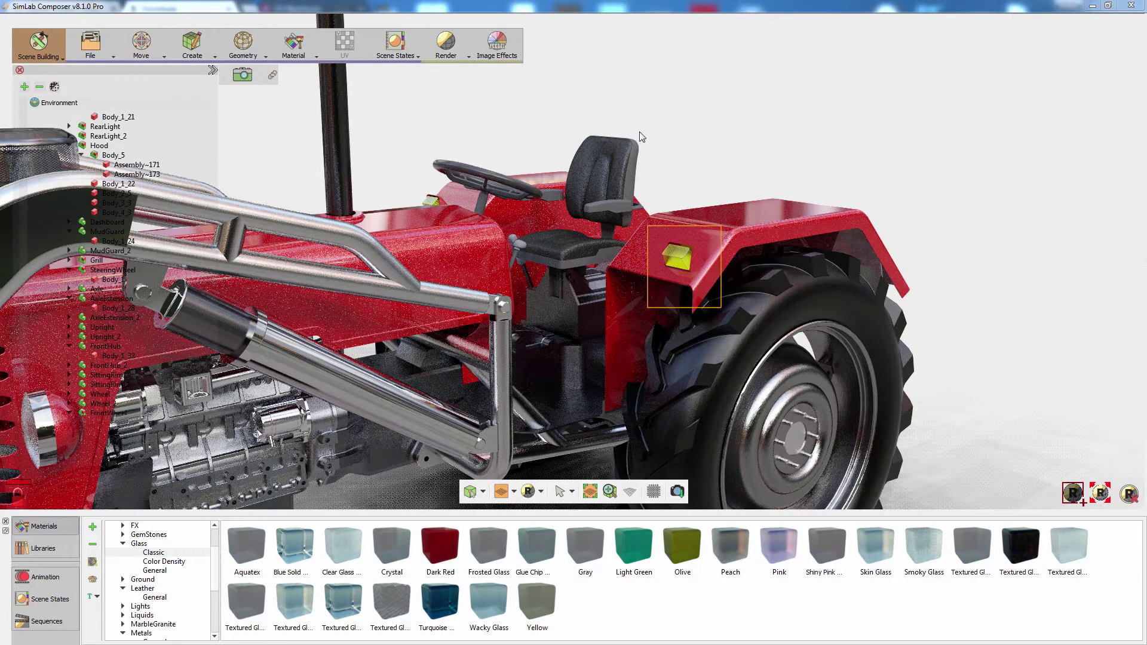
left_click_drag(639, 131, 533, 234)
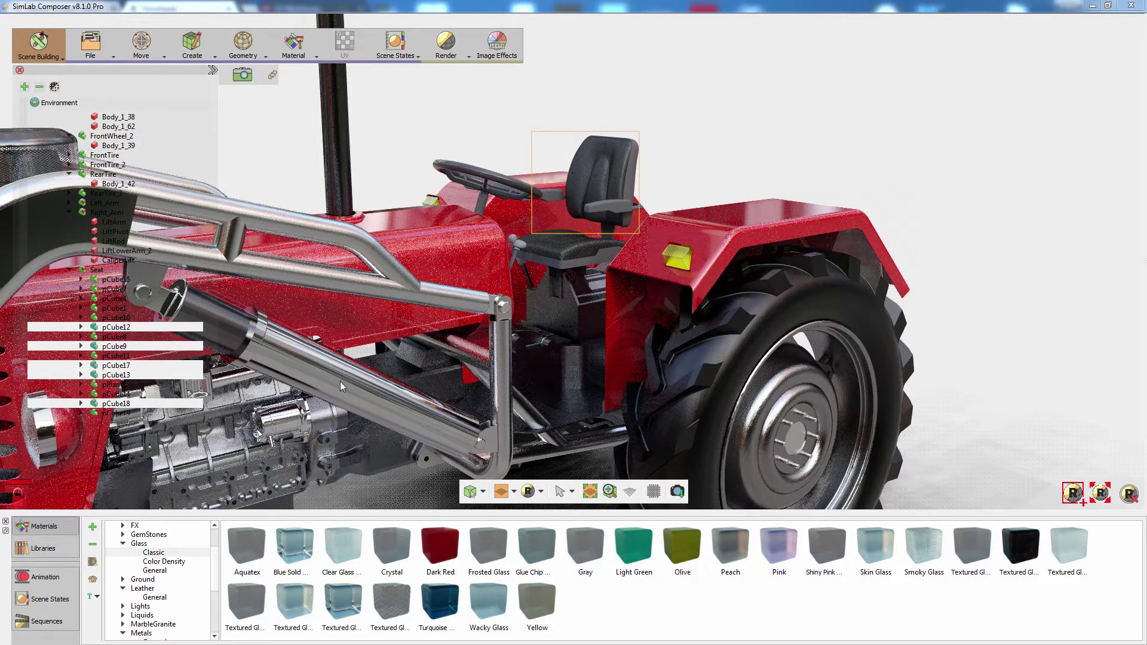
left_click_drag(313, 412, 227, 481)
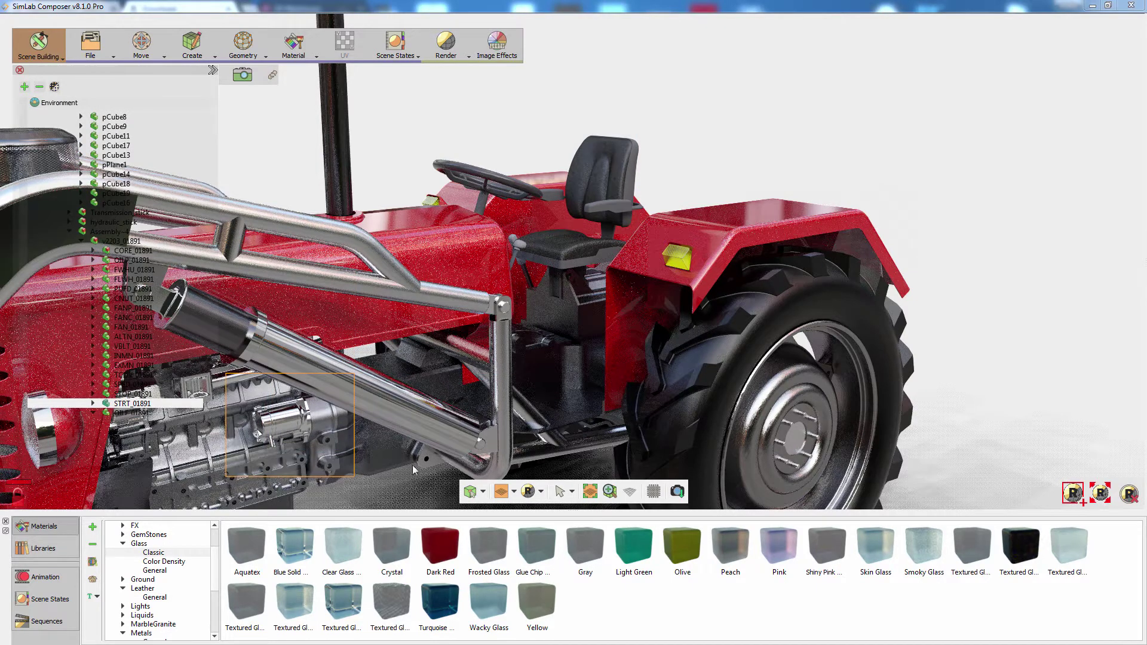
Step: Stop the real-time render, frame the whole tractor with its front loader, and start a Fixed render
left_click(1129, 495)
scroll(462, 323, "down", 5)
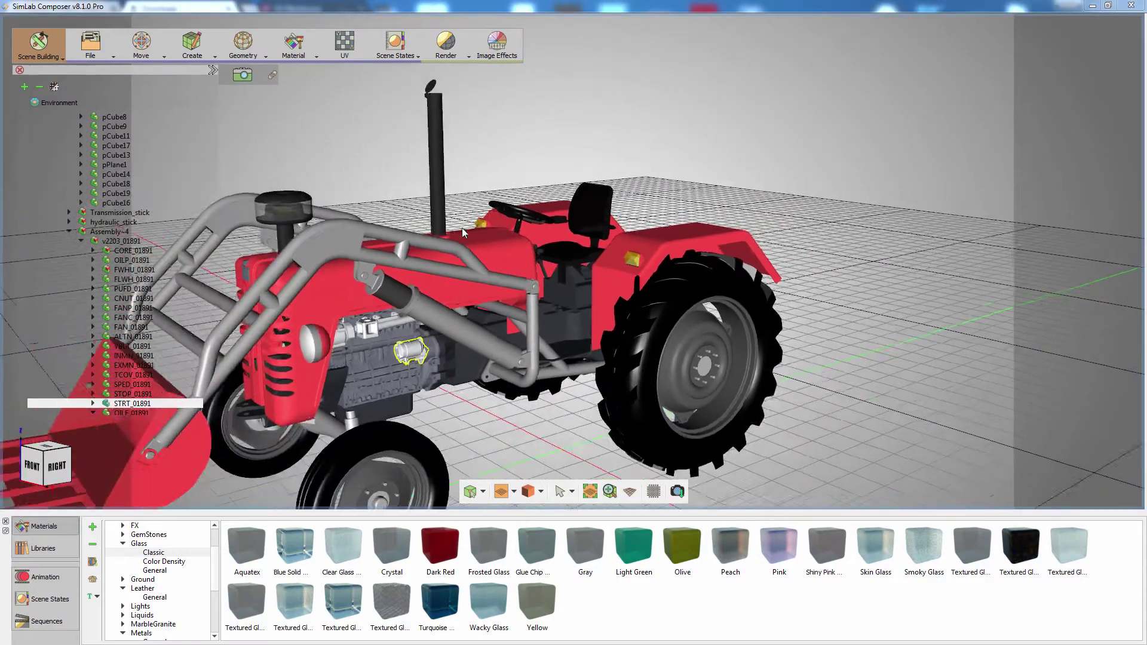
left_click_drag(463, 228, 717, 173)
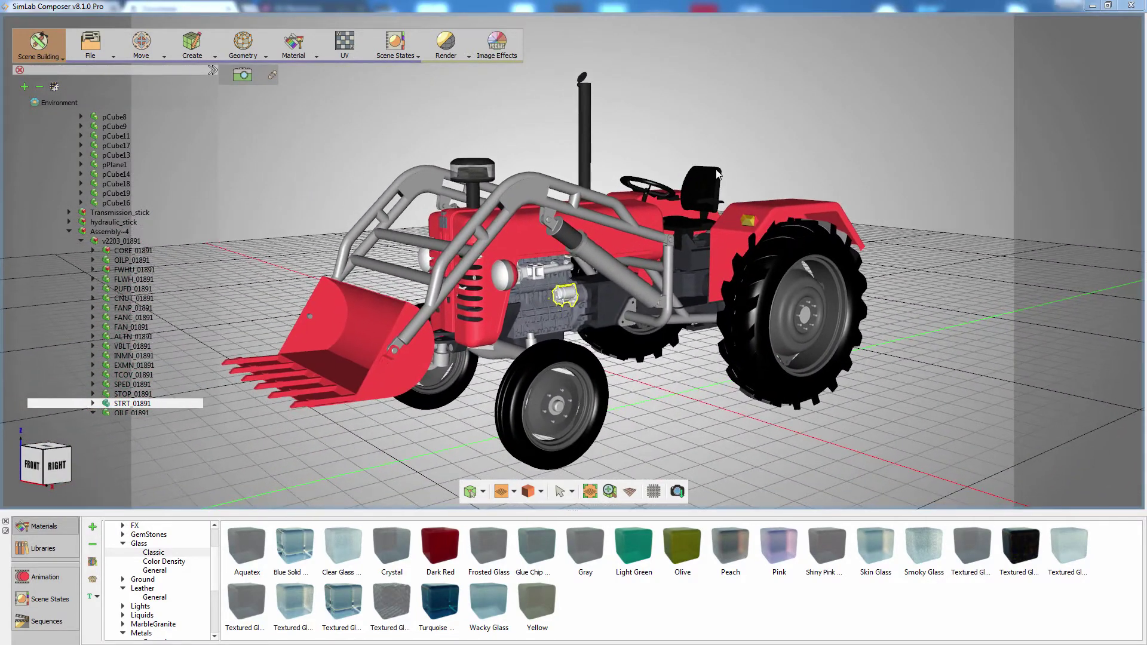
left_click(446, 51)
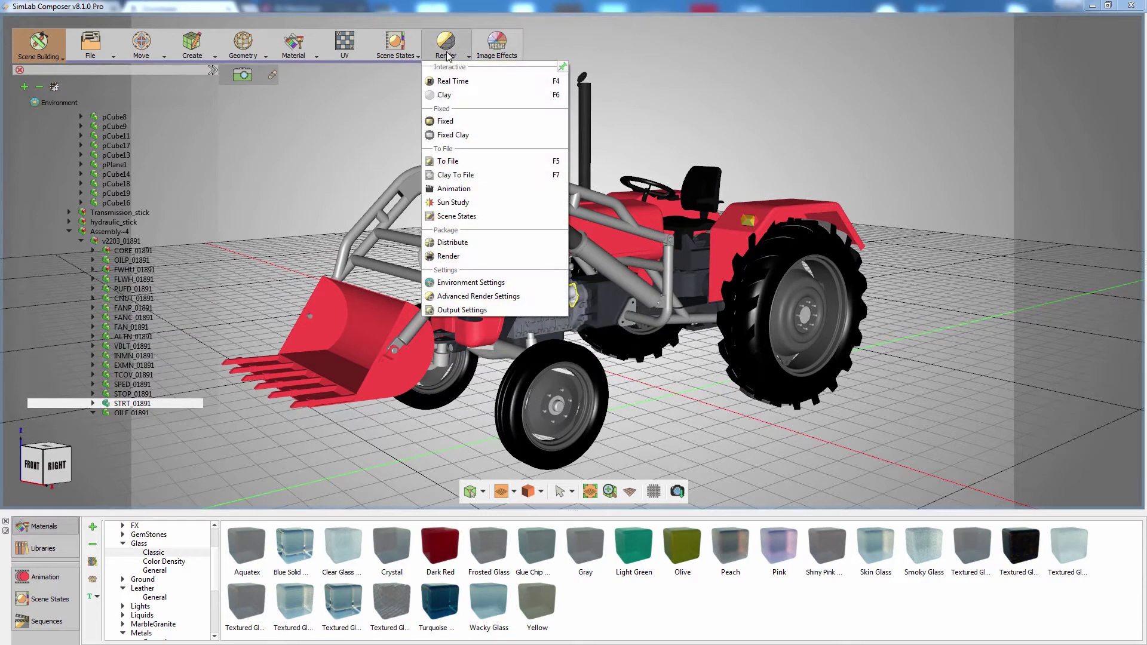
left_click(454, 121)
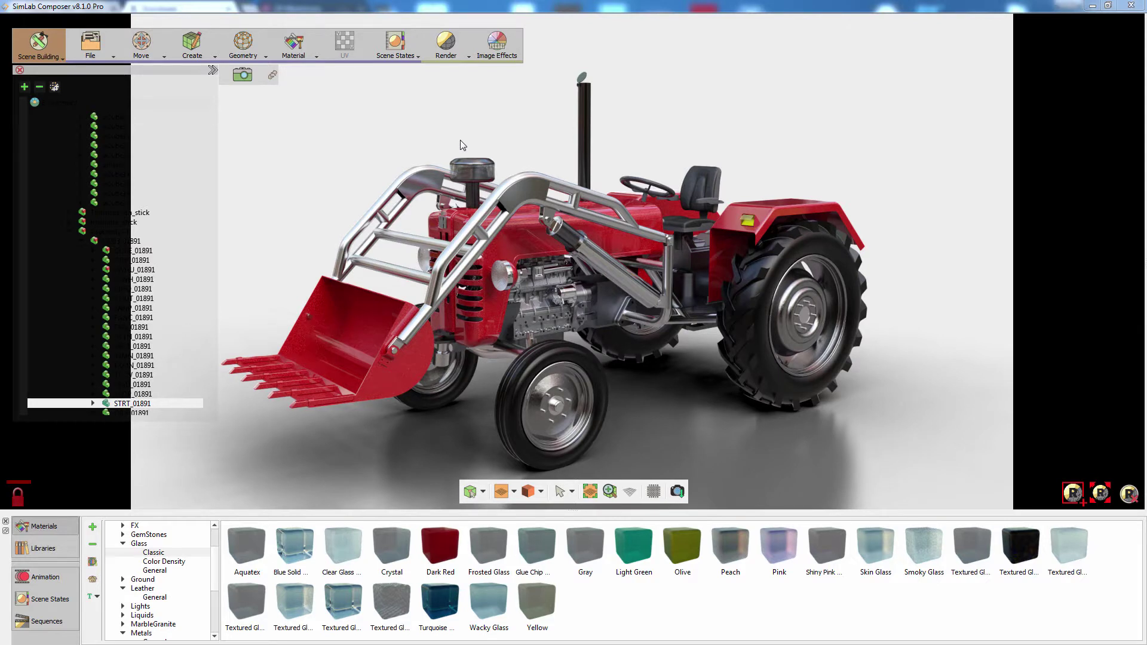
Step: Save the finished render as Render_1 in PNG format
left_click(678, 492)
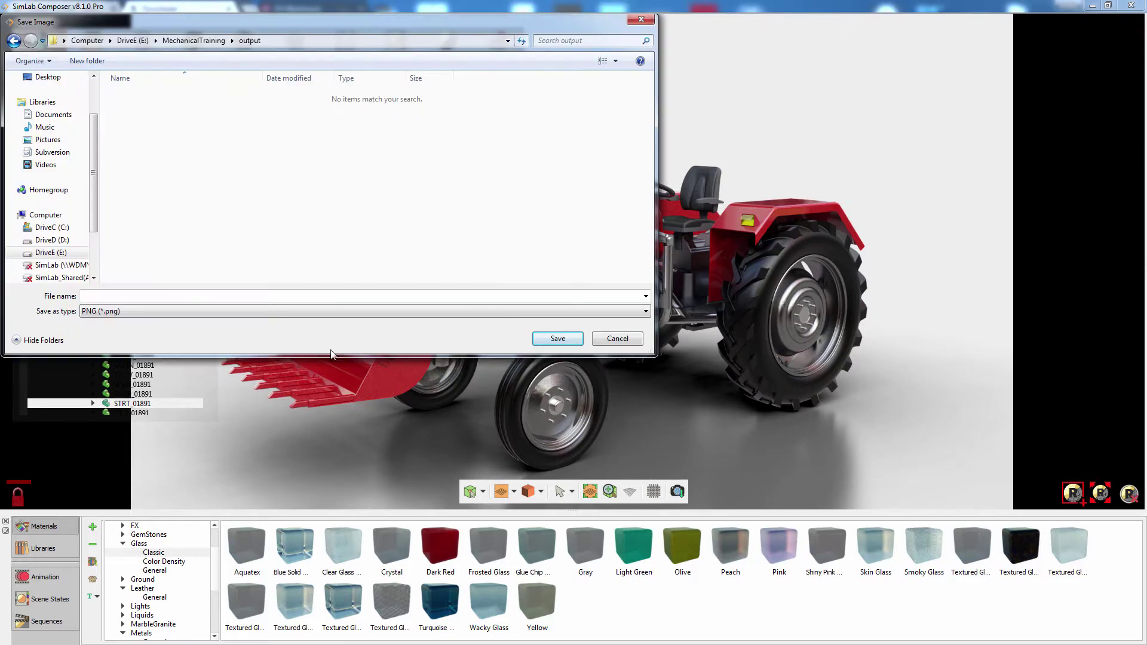
left_click(276, 312)
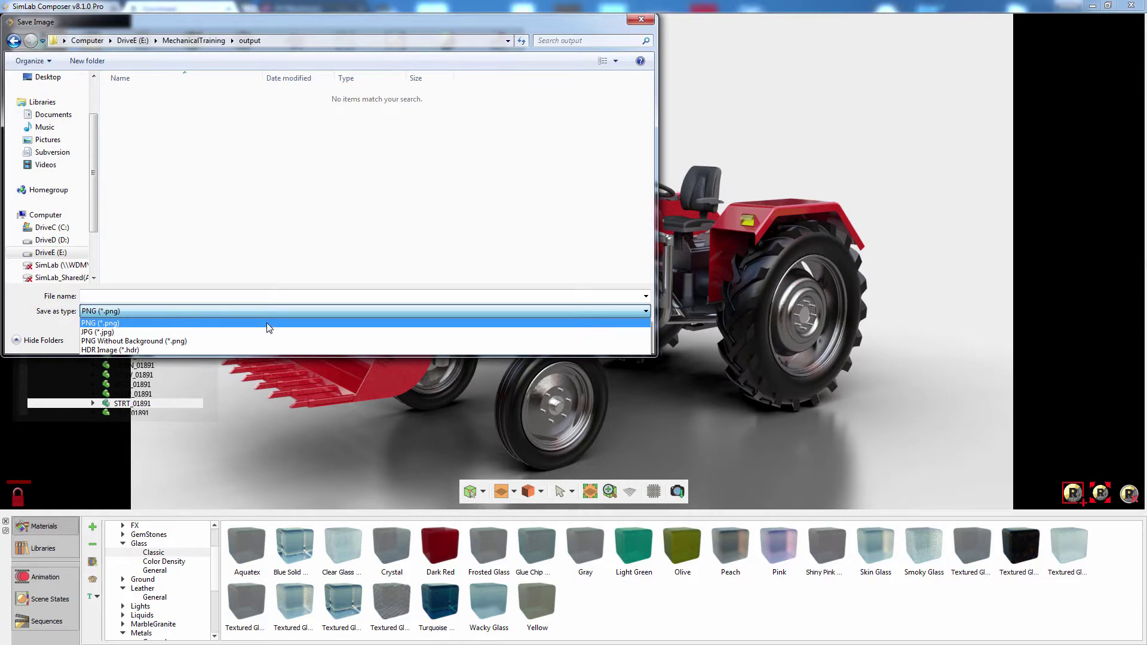
left_click(266, 323)
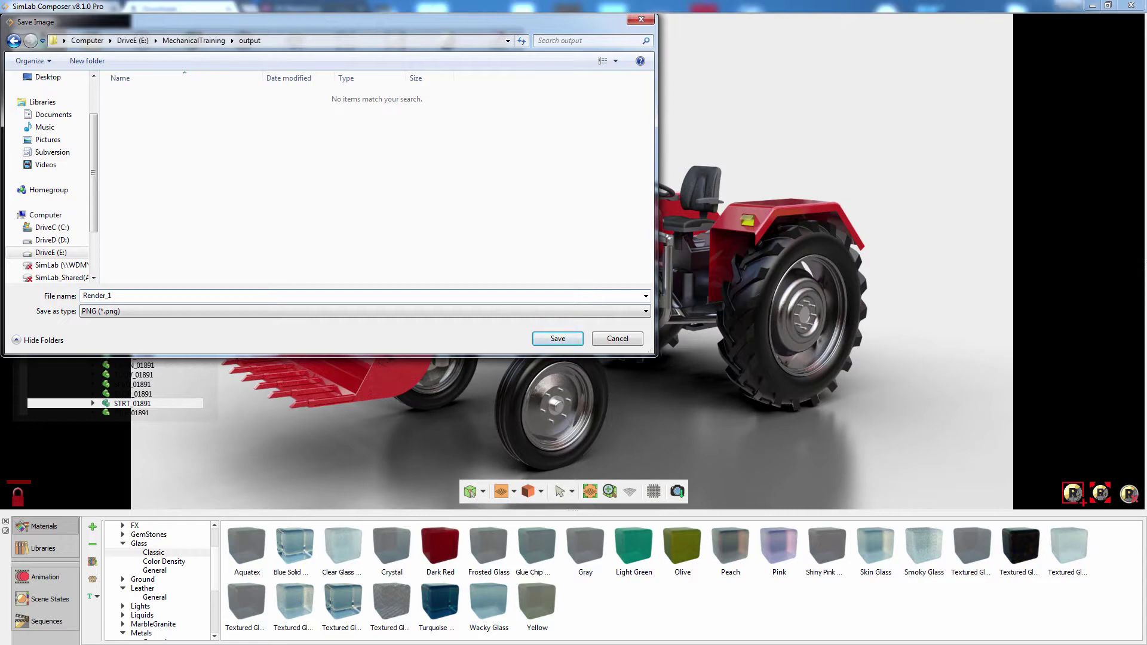
left_click(545, 339)
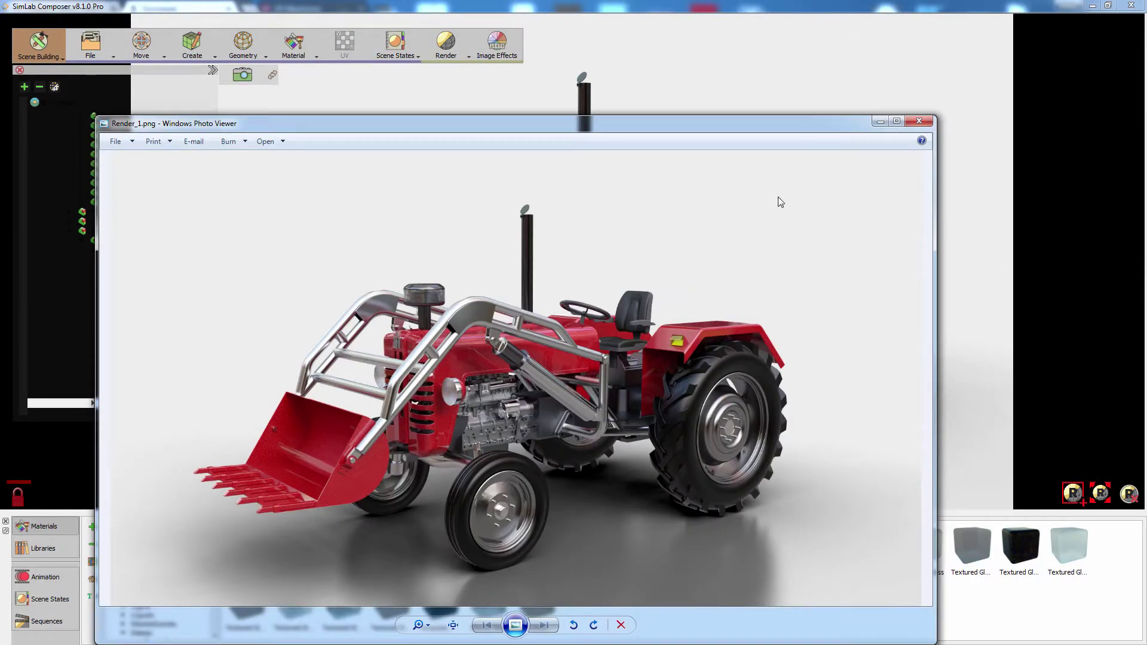
Step: Inspect Render_1.png at actual size in Photo Viewer, then close the viewer
left_click_drag(729, 127, 745, 60)
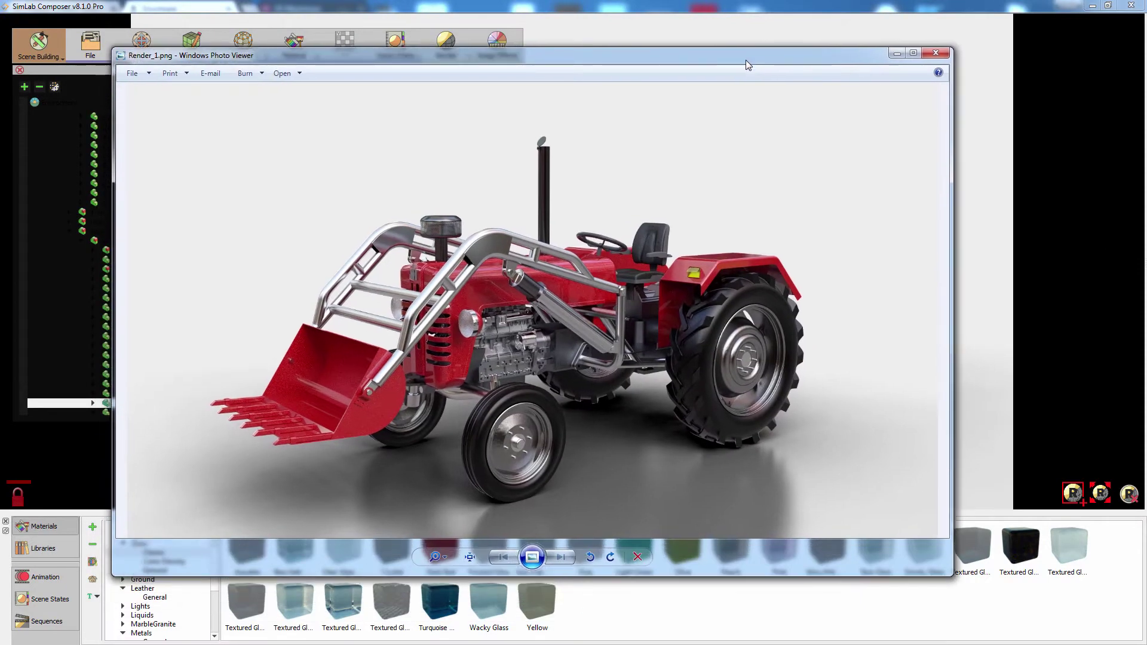
left_click(470, 557)
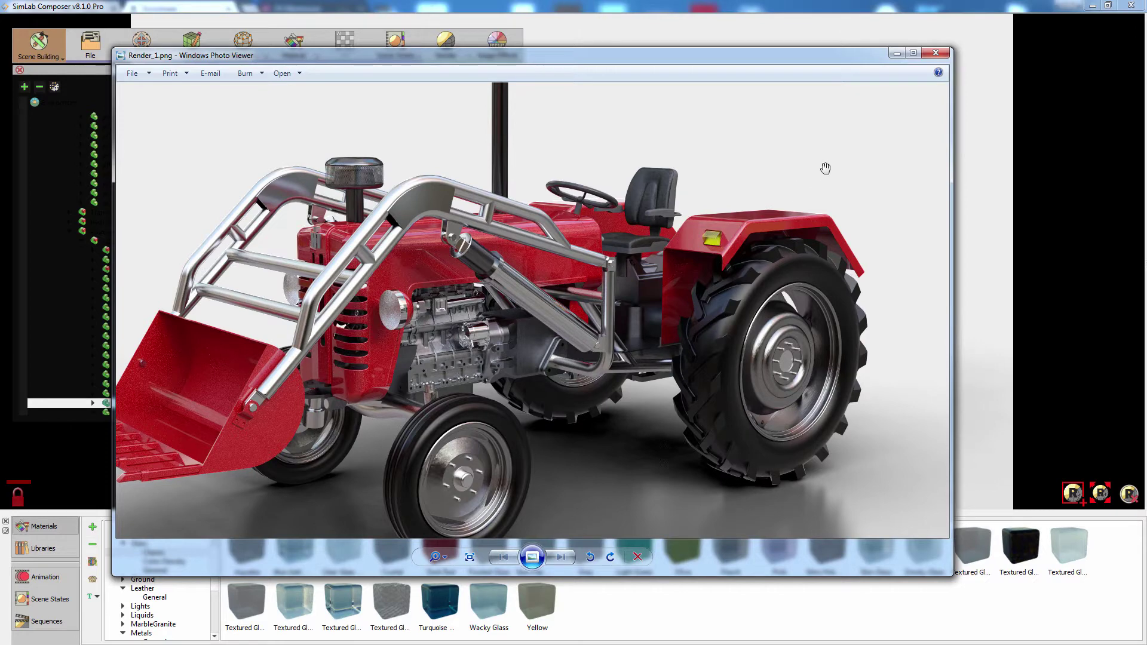
left_click(935, 55)
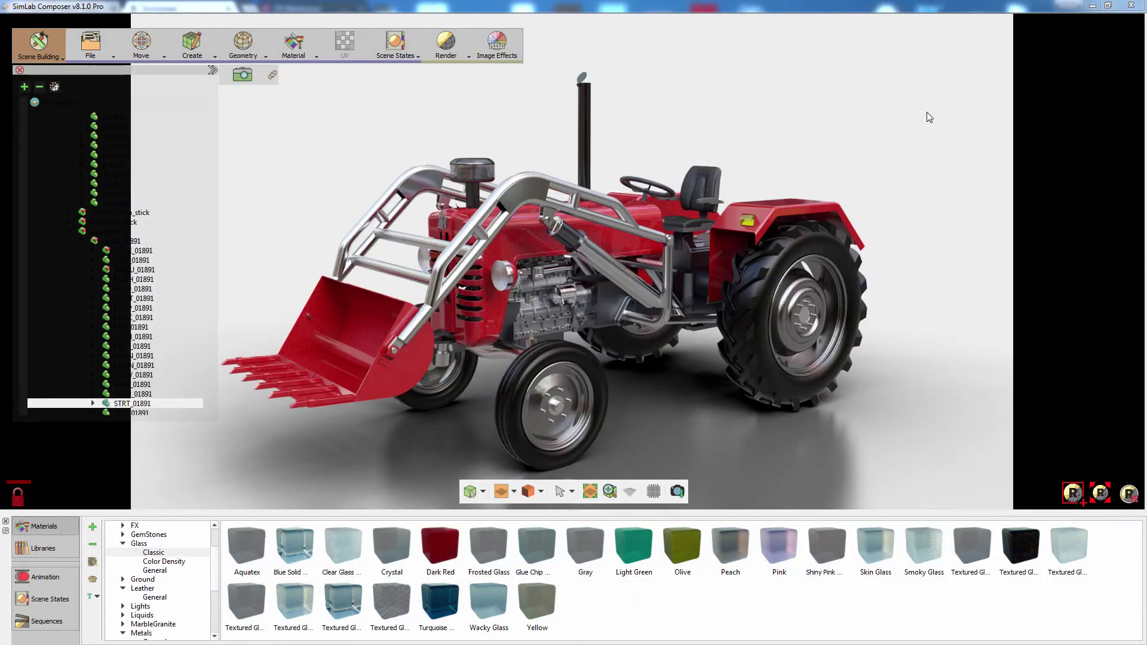
Step: Close the render view, switch to the Animation workspace, collapse the tree and select Tractor
left_click(1129, 494)
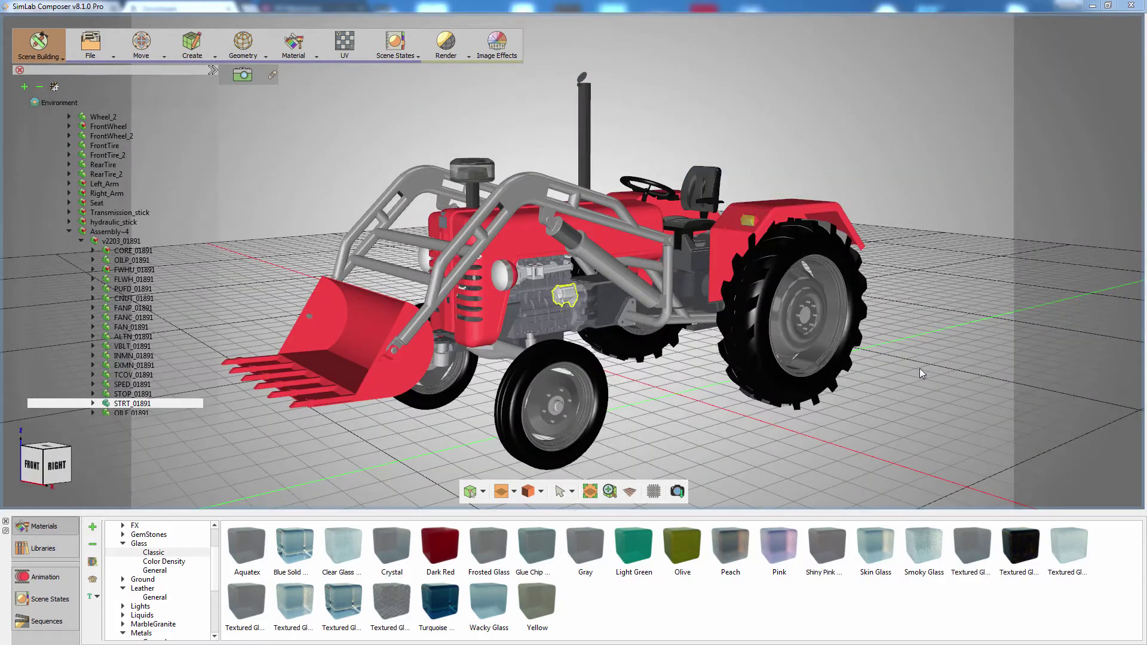
left_click(39, 47)
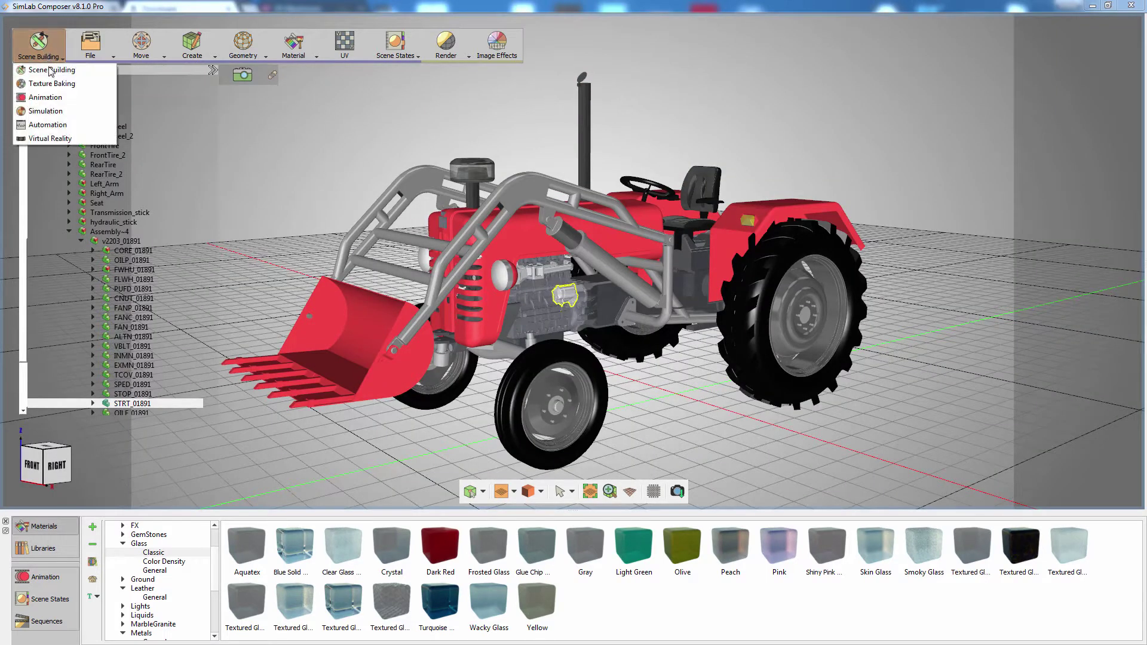
left_click(46, 97)
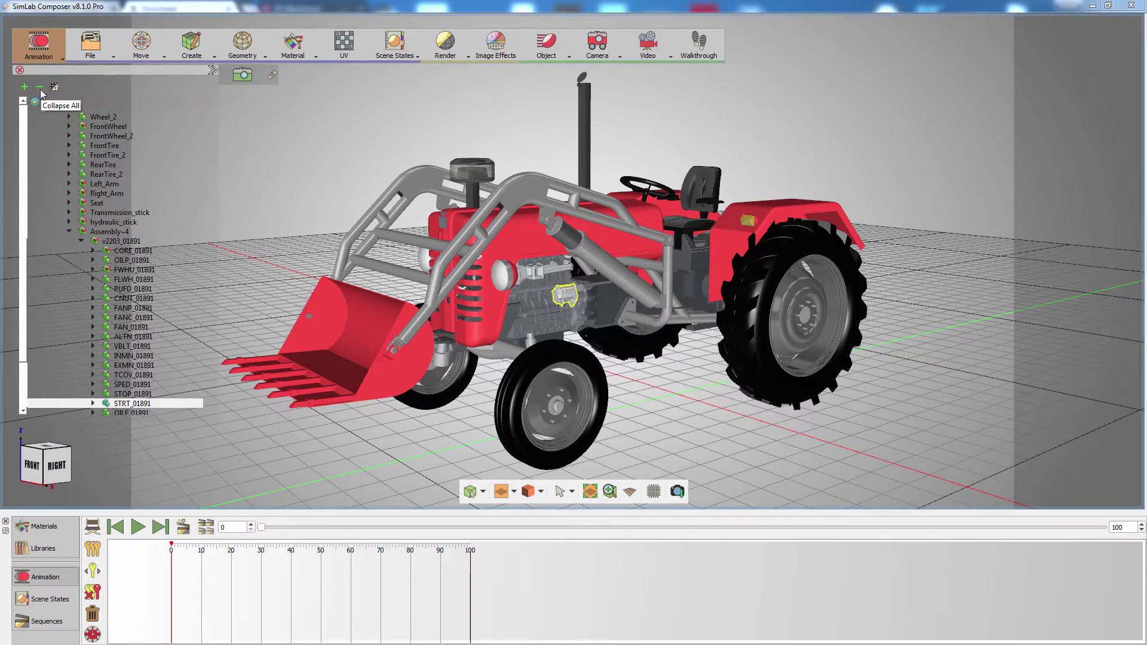
left_click(39, 87)
left_click(66, 127)
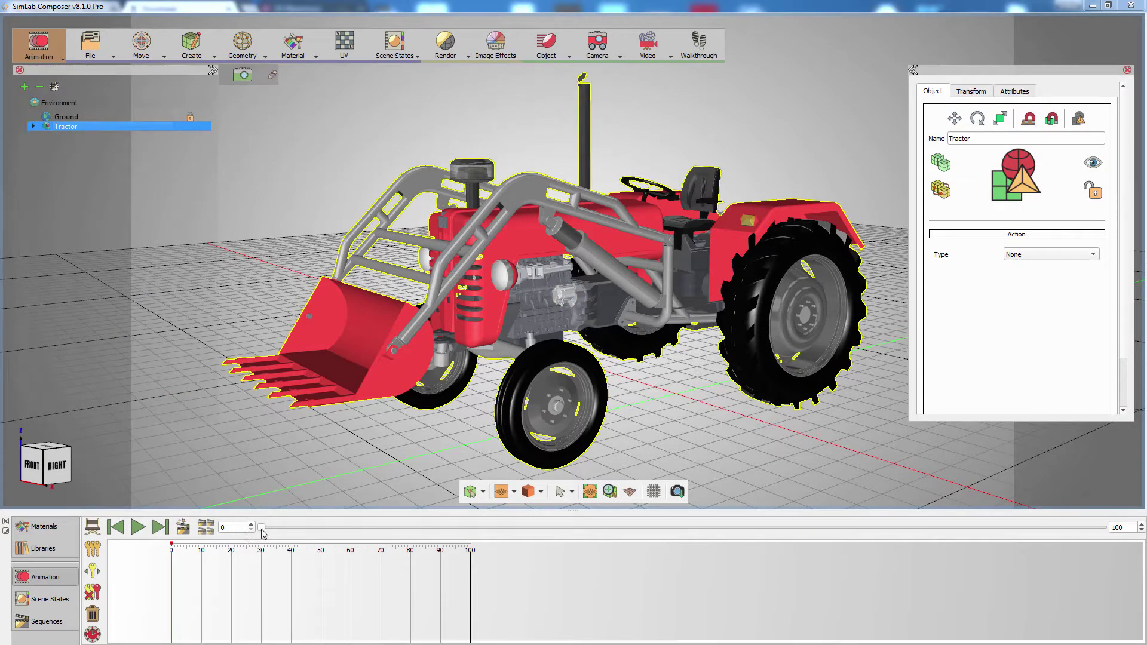
Step: At frame 30, rotate the tractor 90 degrees about its vertical axis
mouse_move(262, 532)
left_mouse_down()
mouse_move(442, 533)
mouse_move(514, 552)
left_mouse_up()
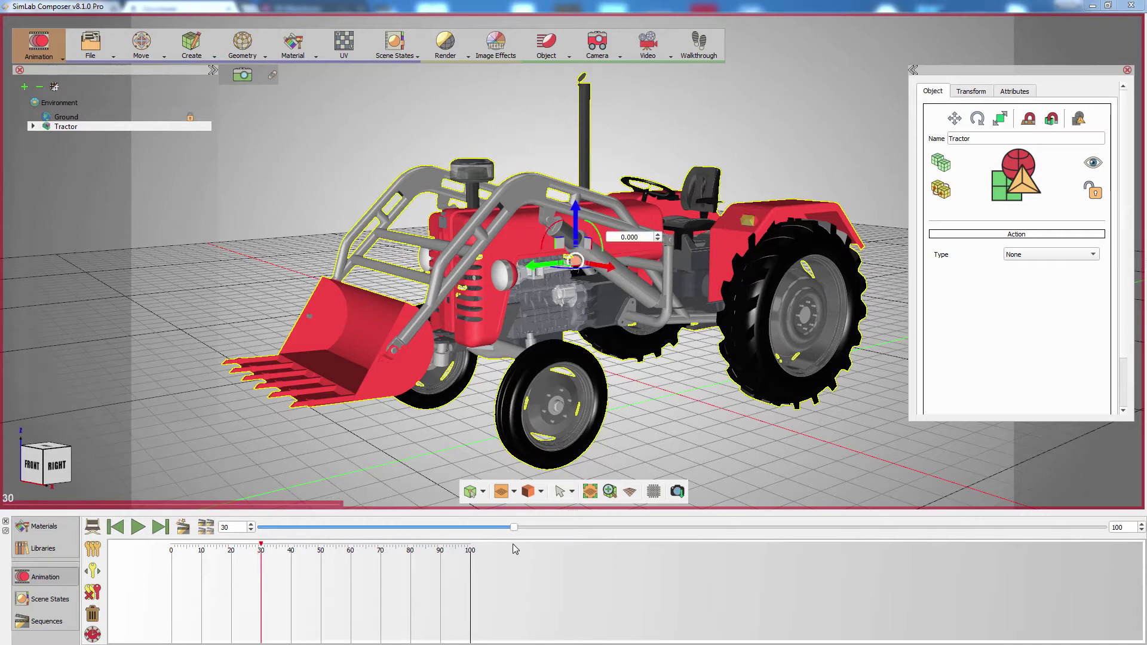
left_click_drag(576, 272, 654, 248)
double_click(634, 237)
type("90")
key("Return")
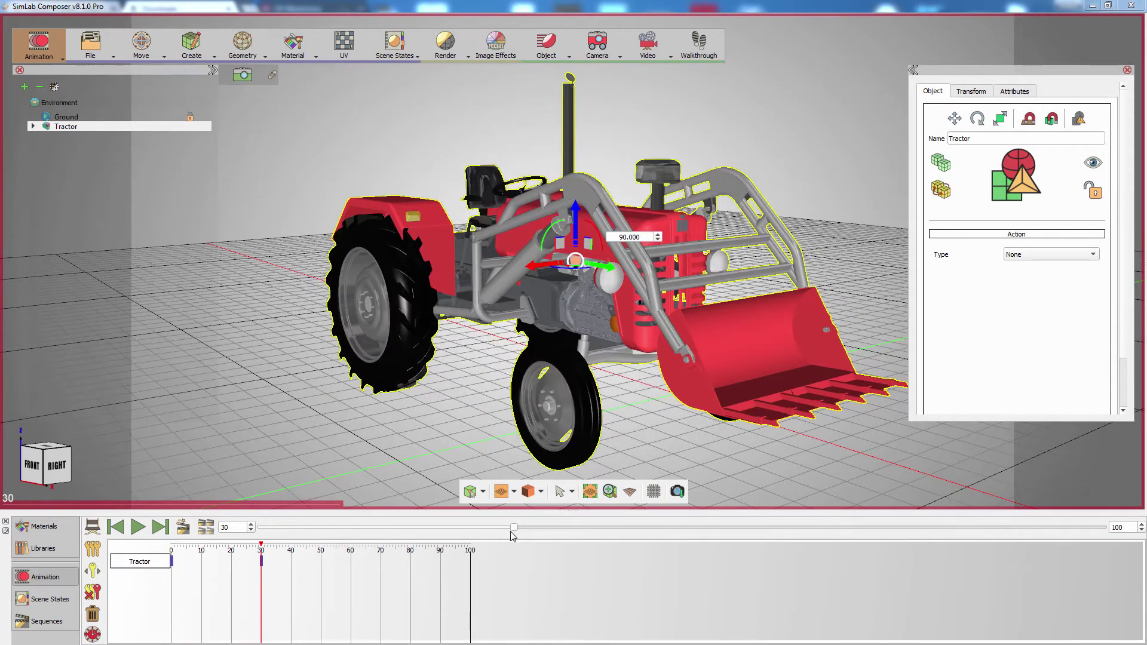
Step: At frame 60, turn the tractor a further 90 degrees
mouse_move(513, 528)
left_mouse_down()
mouse_move(263, 553)
mouse_move(513, 549)
left_mouse_up()
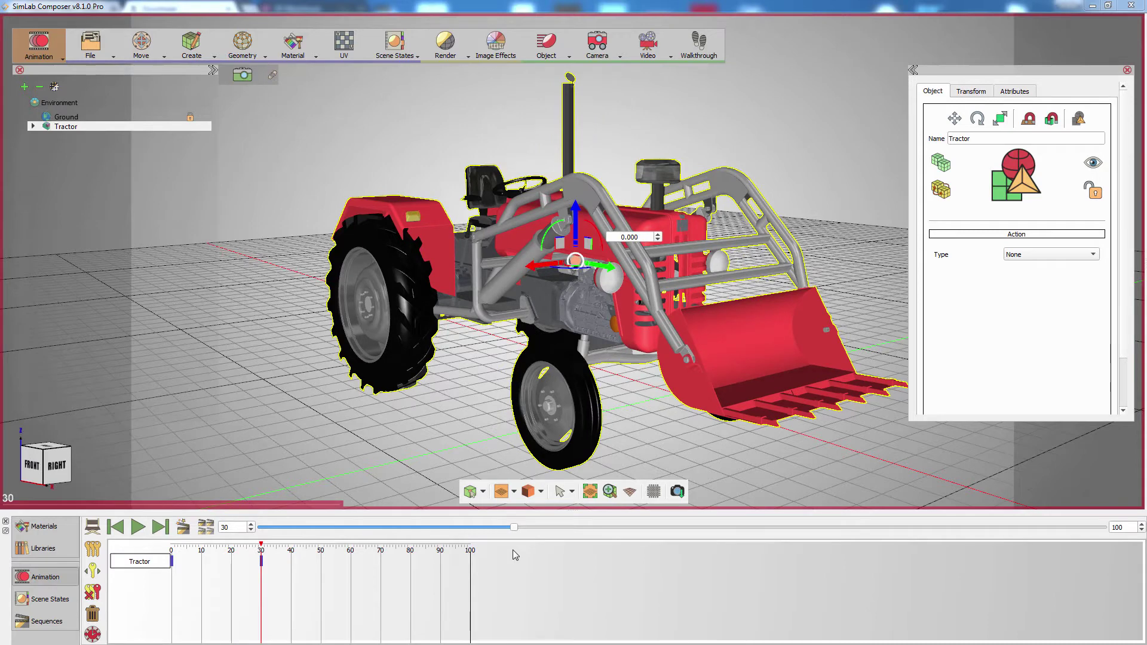
left_click_drag(513, 550, 769, 560)
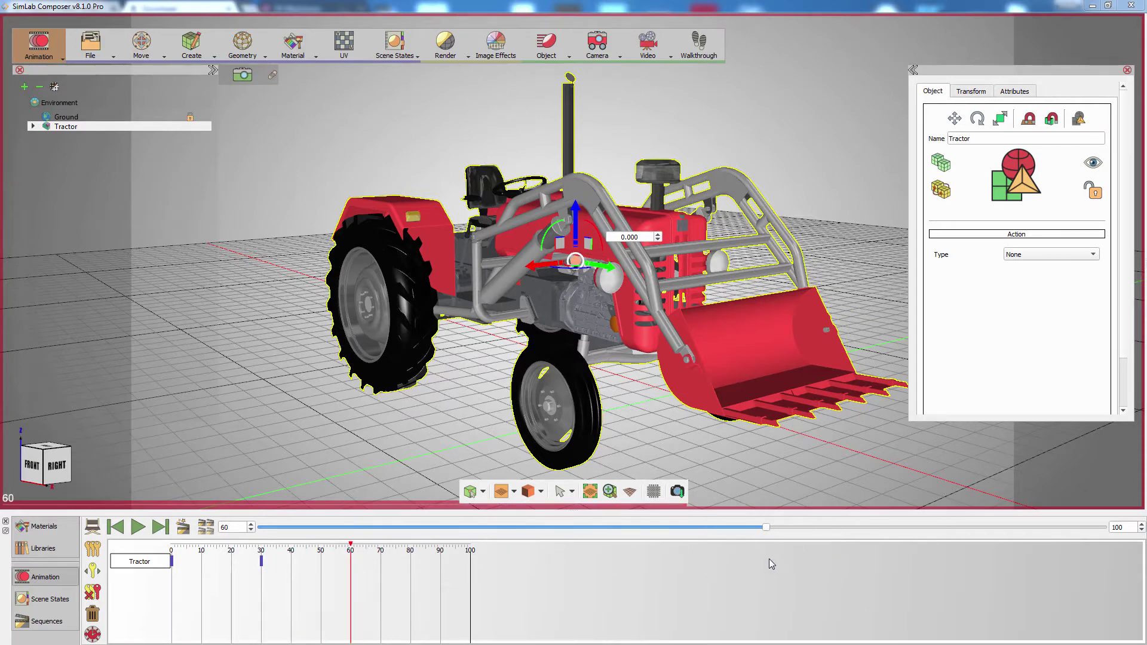
mouse_move(560, 236)
left_mouse_down()
mouse_move(555, 248)
mouse_move(551, 239)
left_mouse_up()
key("Return")
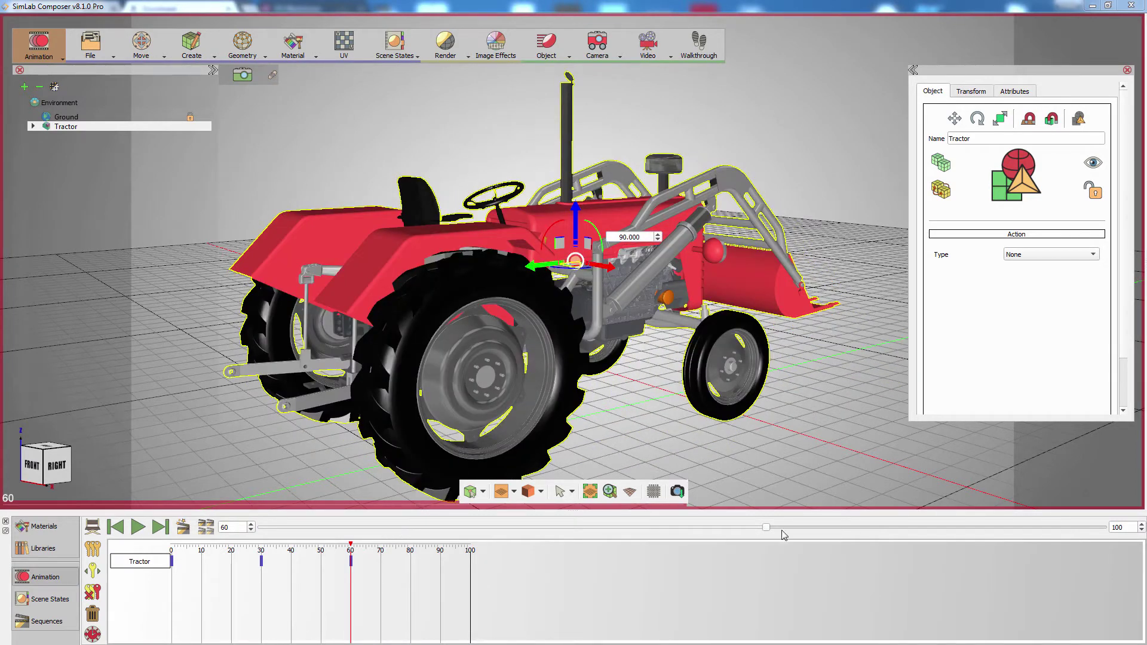
Step: At frame 90, rotate the tractor to -270 degrees and scrub back to preview
left_click_drag(767, 528, 1019, 533)
left_click_drag(572, 272, 609, 237)
type("-270")
key("Return")
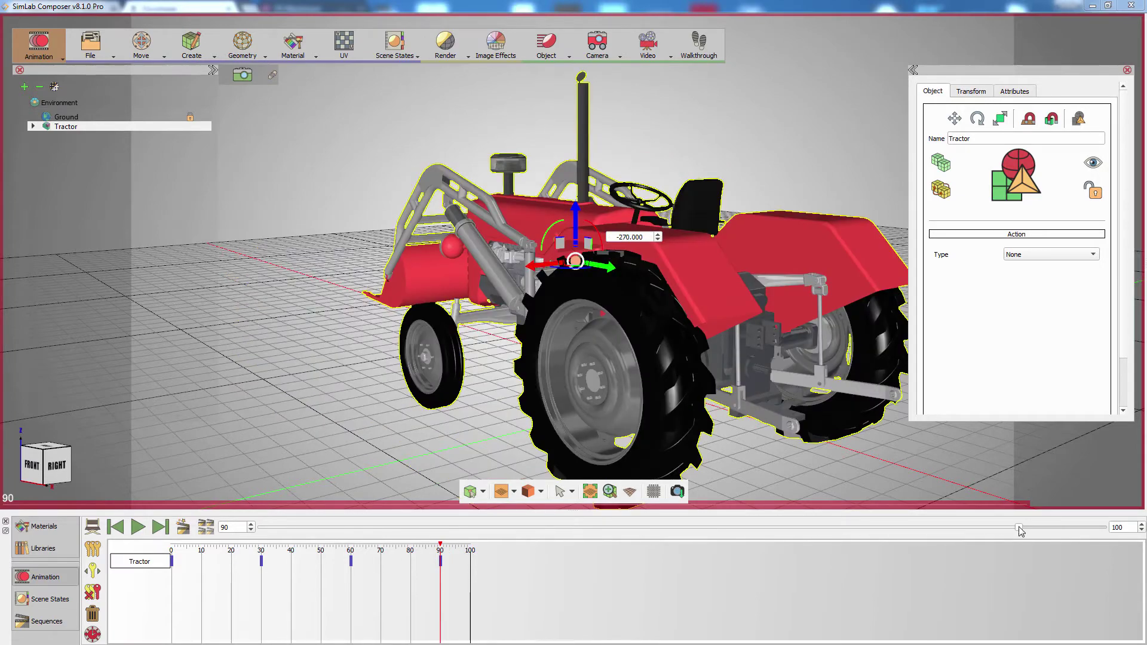
mouse_move(1019, 527)
left_mouse_down()
mouse_move(789, 530)
mouse_move(1020, 535)
left_mouse_up()
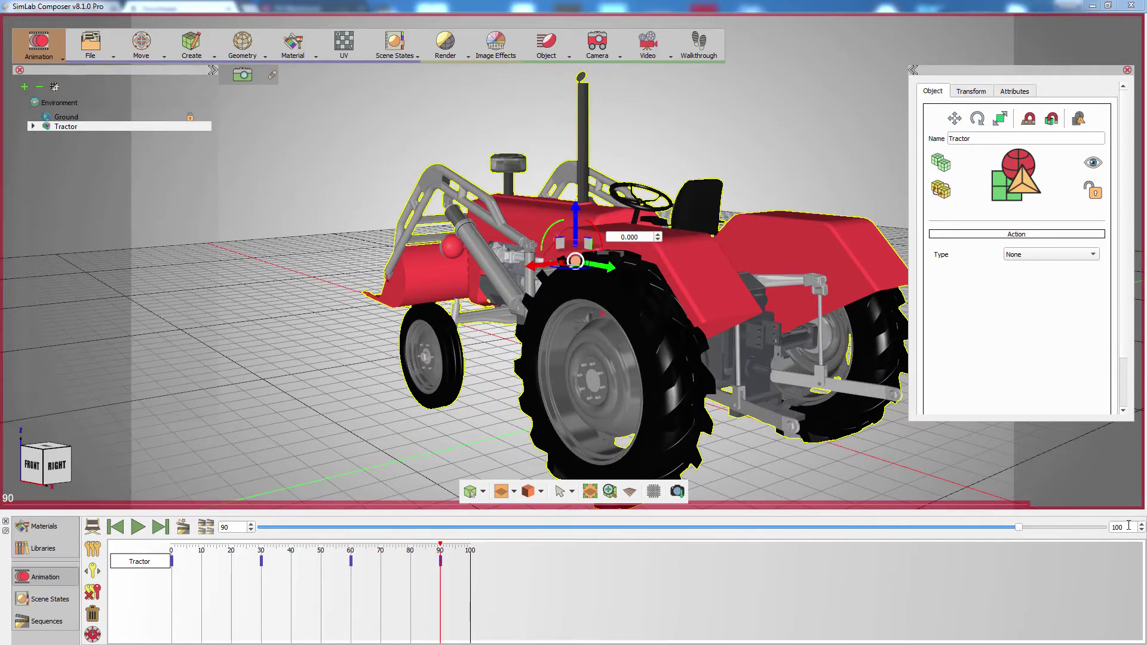
Step: Set the animation end frame to 150, then raise it to 161
left_click_drag(1130, 526, 1104, 526)
type("150")
key("Return")
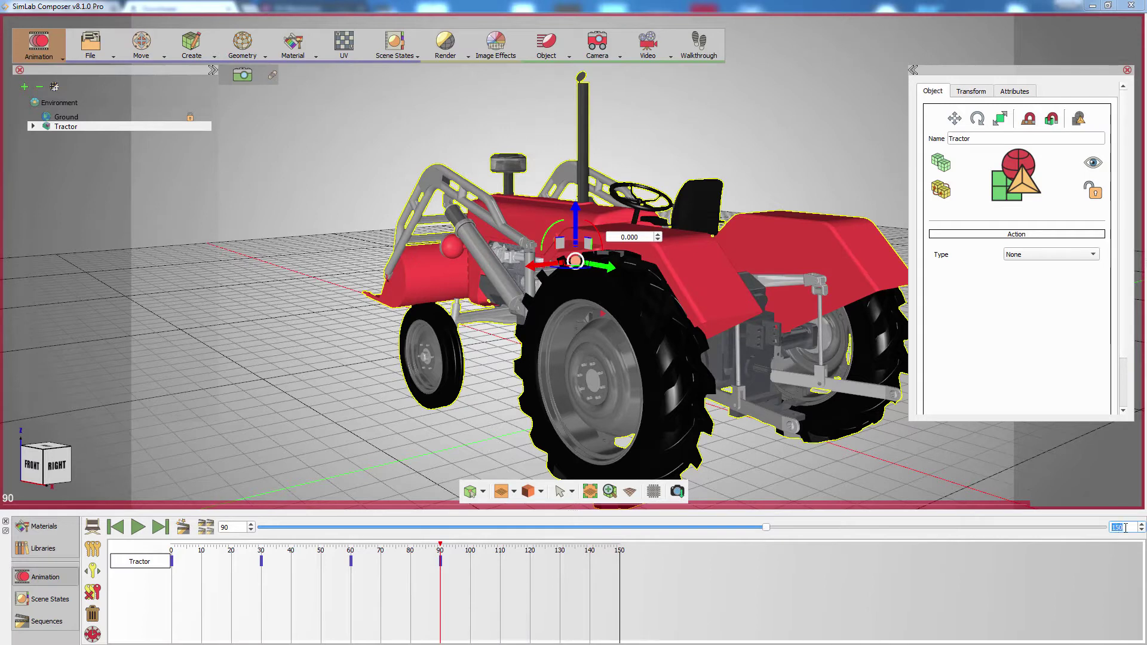
left_click(1142, 525)
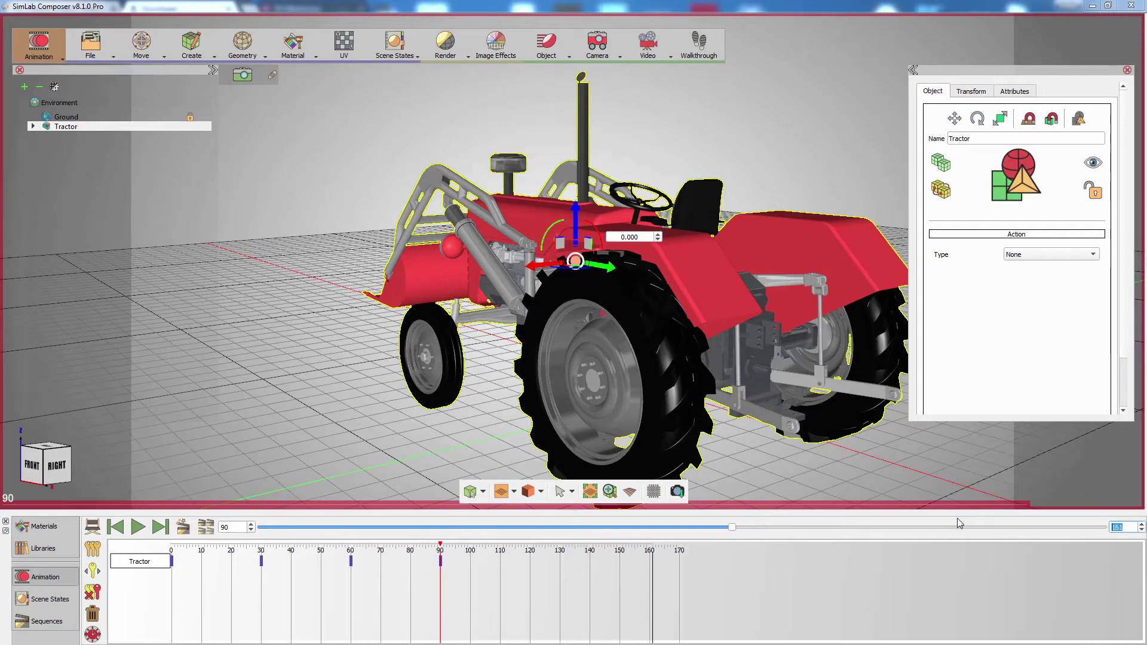
Step: At frame 115, rotate the tractor 90 degrees to add a keyframe
left_click_drag(734, 528, 865, 531)
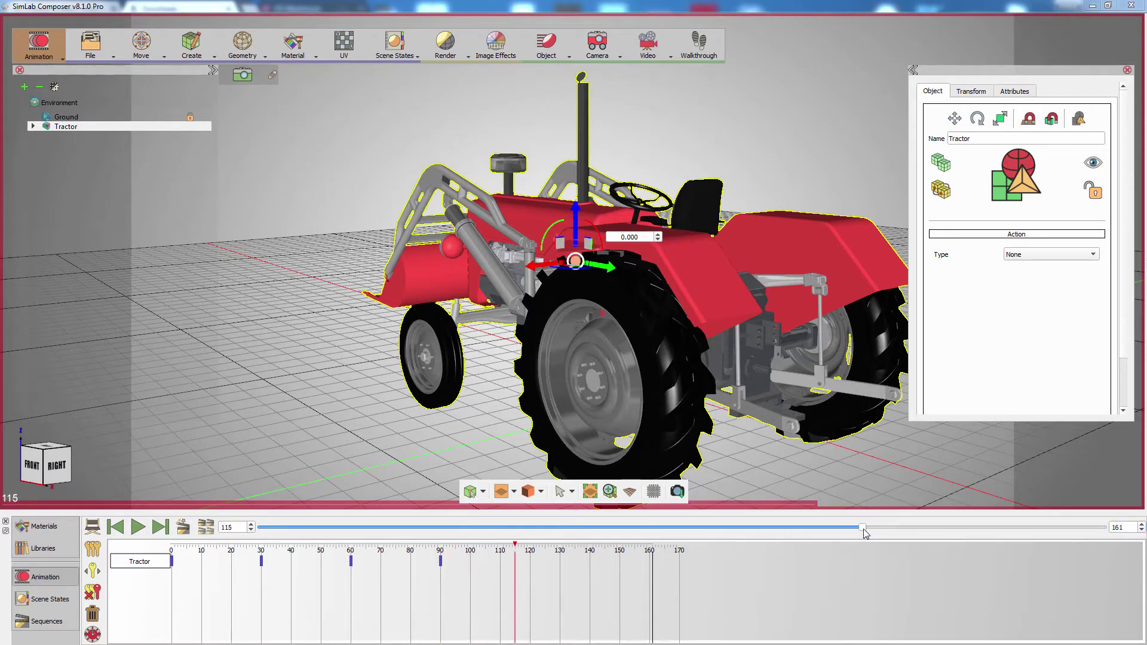
left_click_drag(577, 273, 594, 263)
type("90")
key("Return")
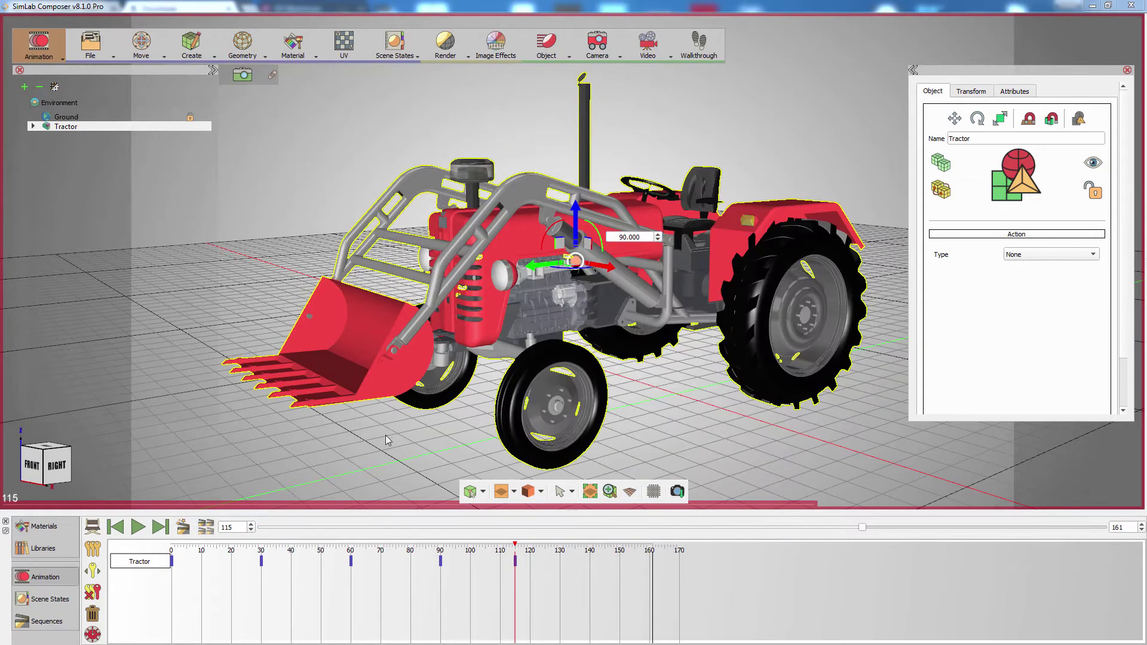
Step: Play the animation from frame 0, then stop and scrub the timeline
left_click(116, 527)
left_click(137, 528)
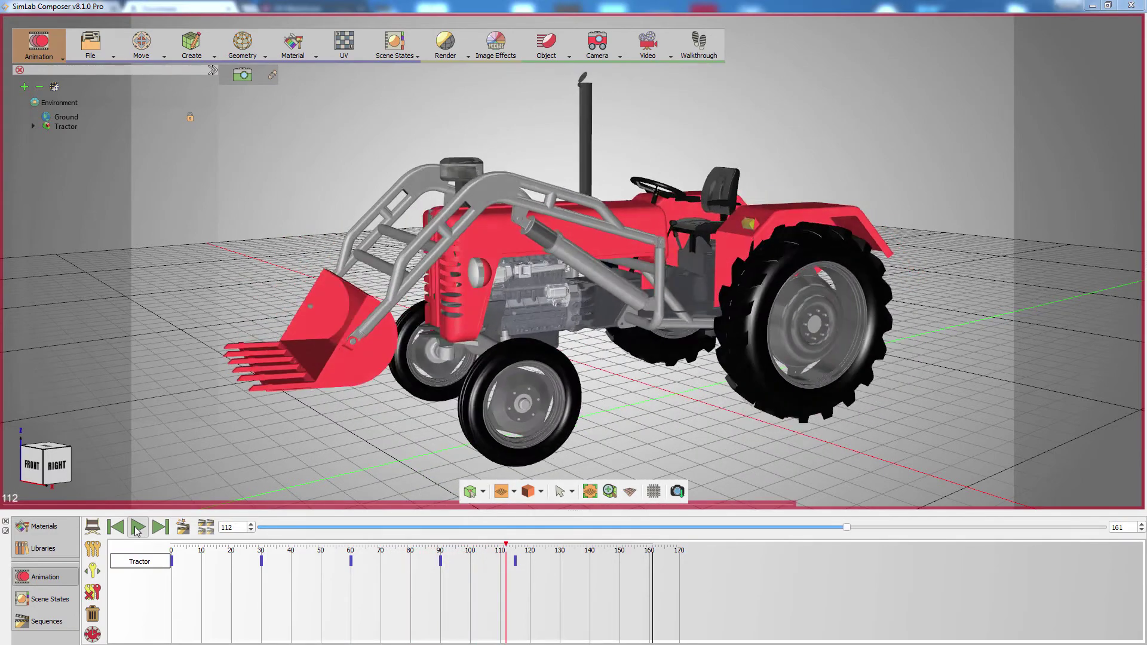
left_click(137, 528)
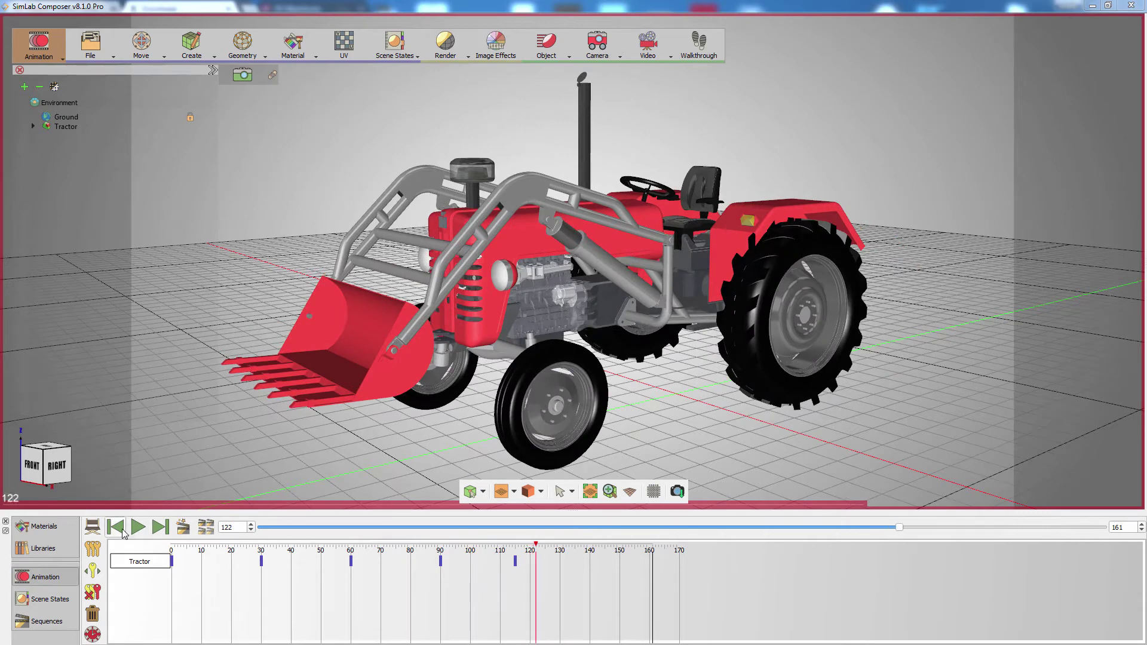
left_click(116, 527)
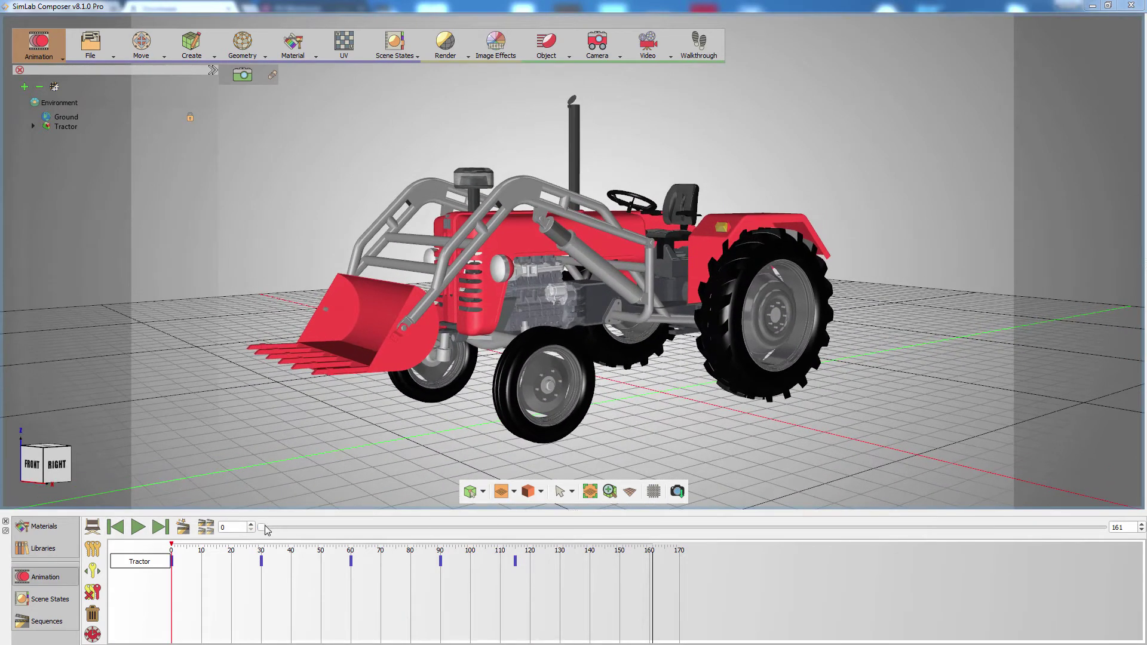
left_click_drag(263, 528, 249, 560)
Step: In Output Settings, choose PNG With Background, keep 1920X1080 and set SPP to 300
left_click(443, 54)
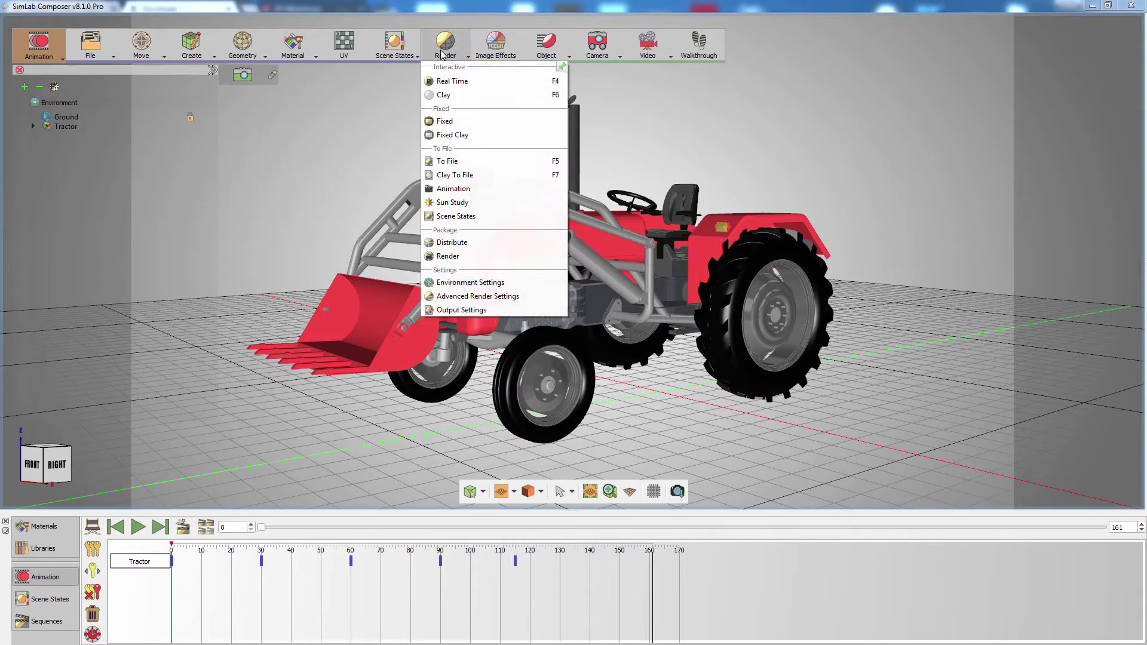
left_click(458, 310)
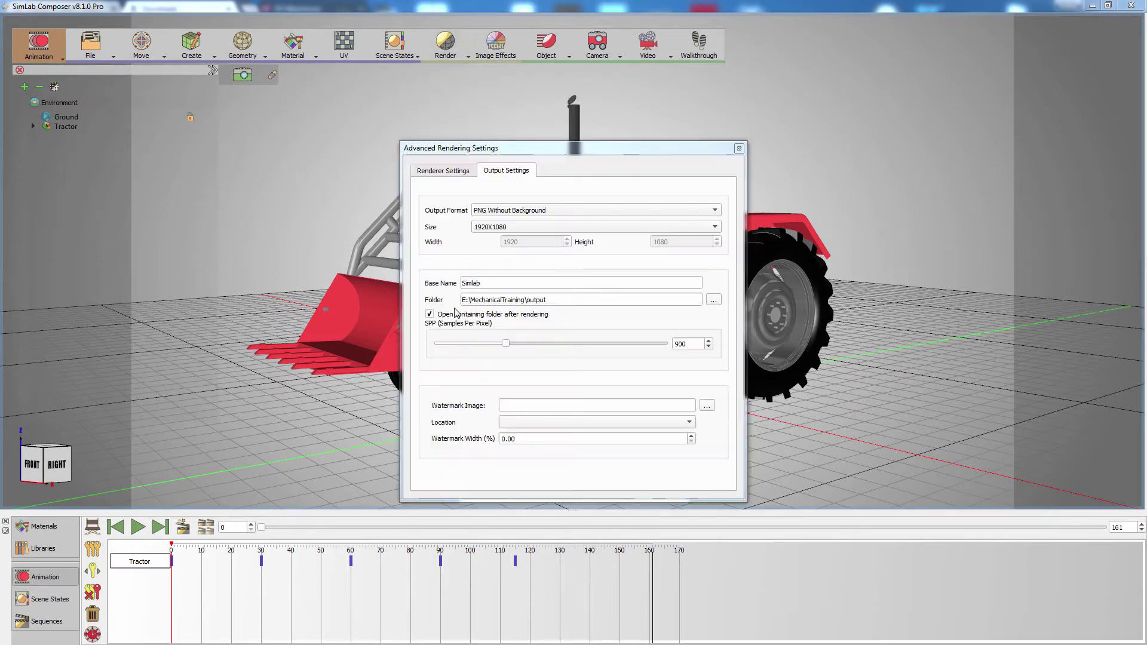
left_click(528, 212)
left_click(525, 198)
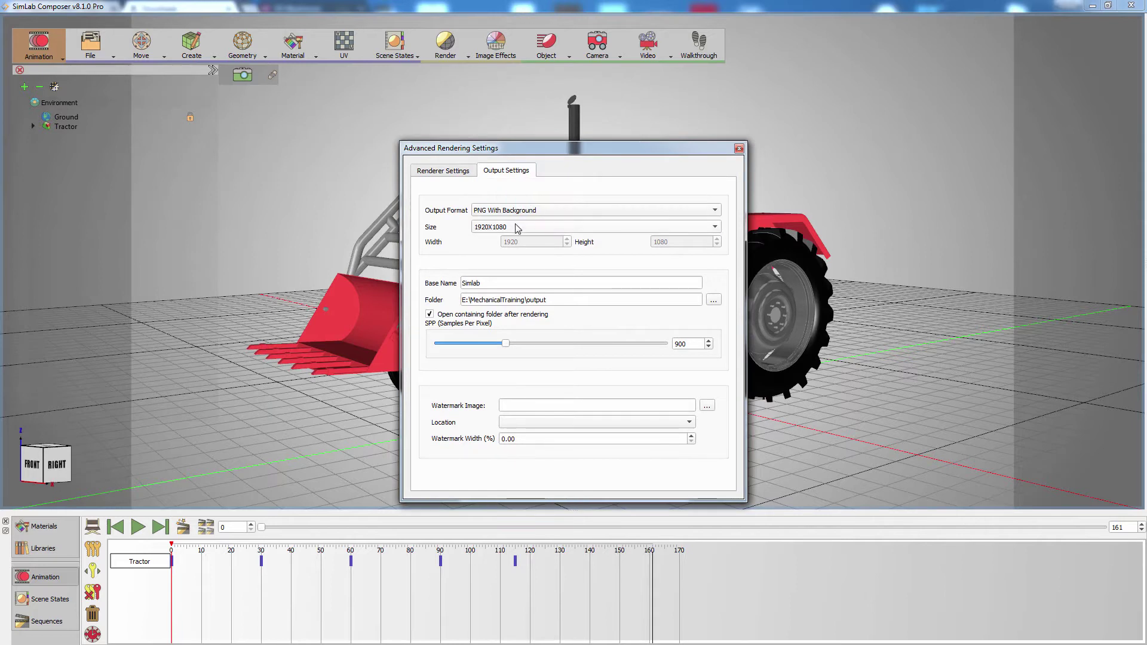
left_click(514, 226)
left_click(510, 227)
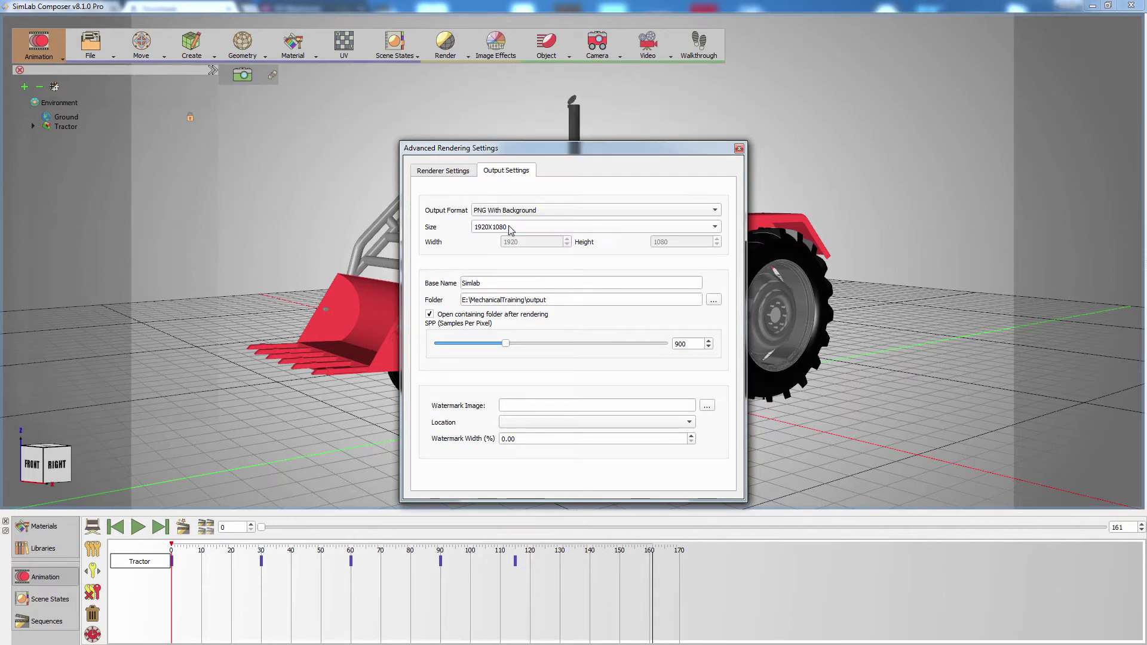
double_click(690, 345)
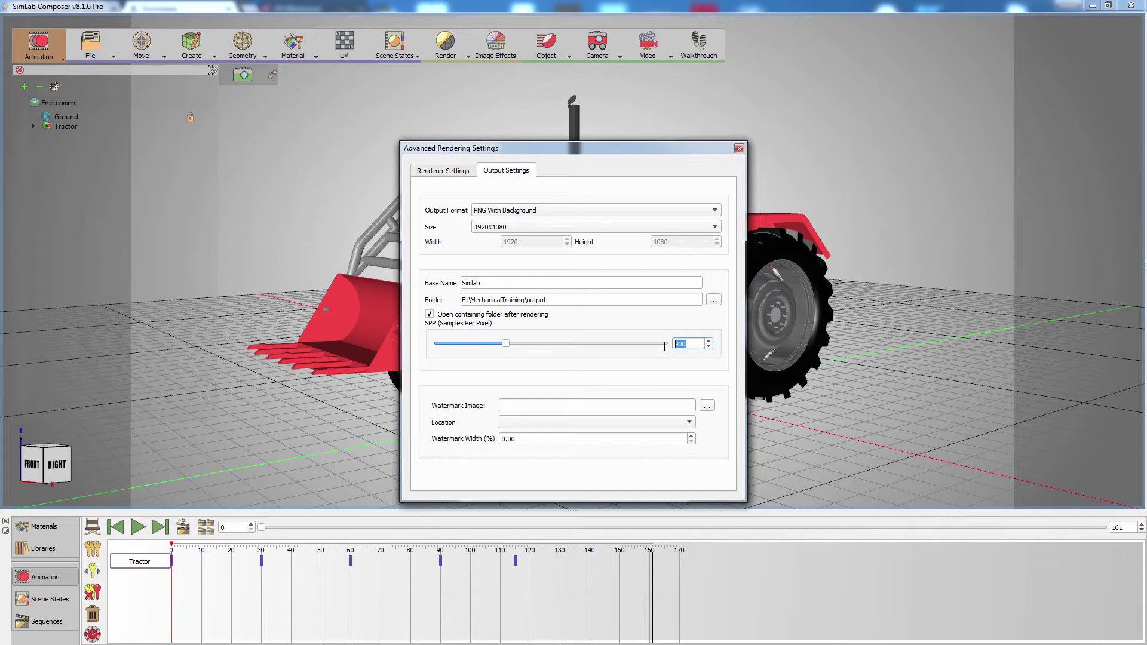
type("300")
left_click(739, 149)
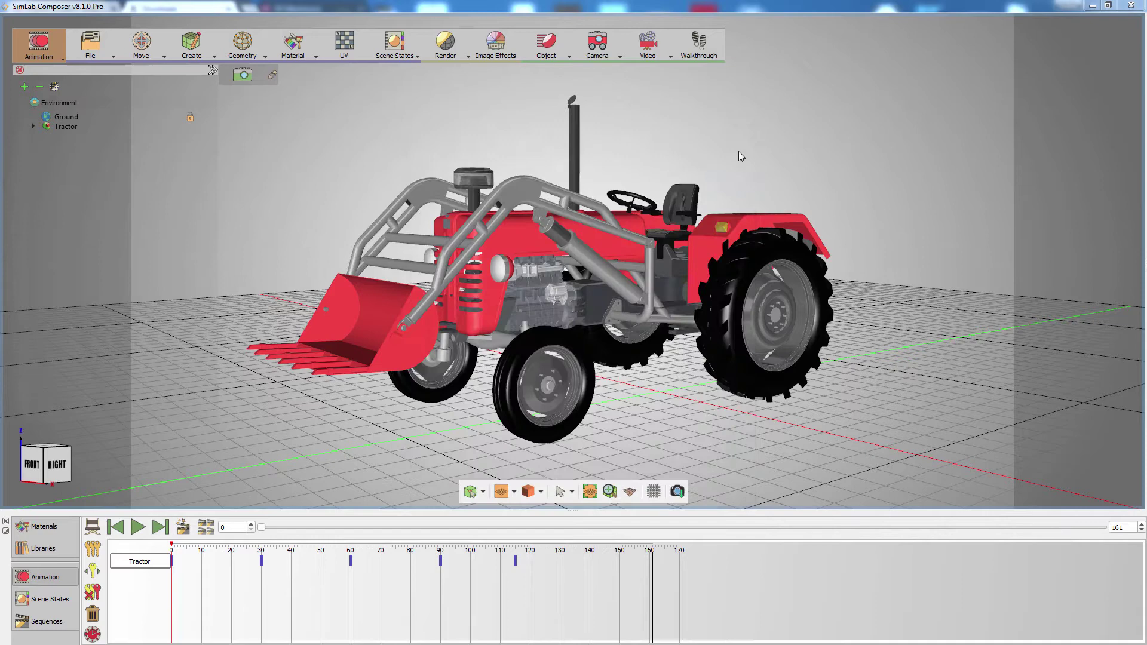
Step: Start an animation render with the last frame set to 120
left_click(454, 53)
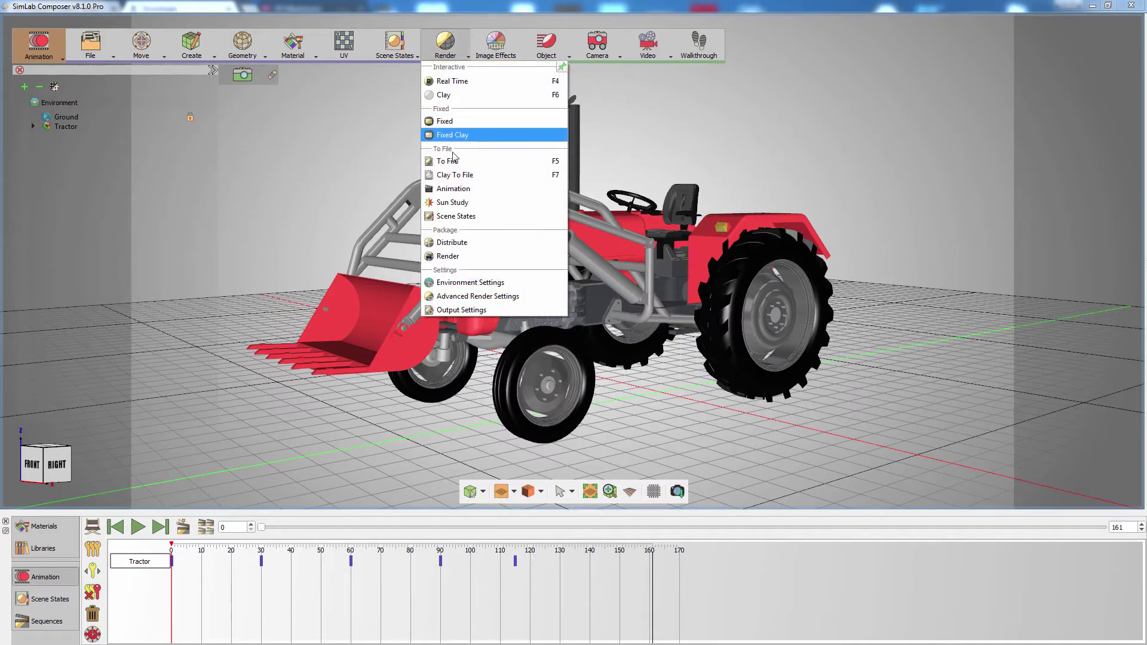
left_click(458, 190)
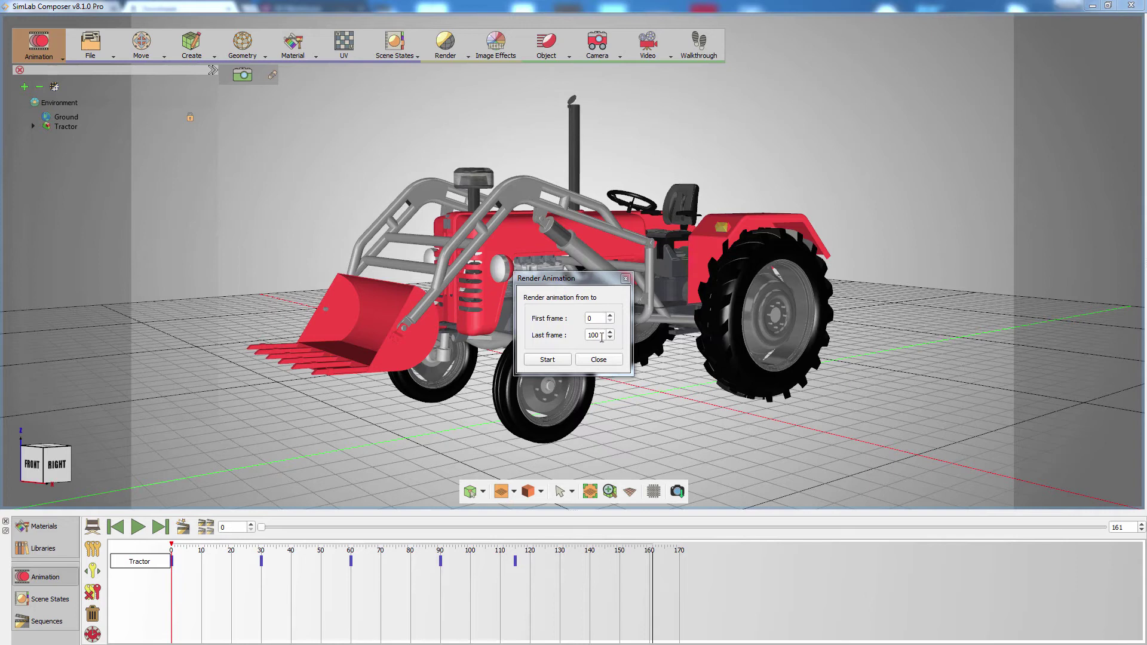
left_click_drag(601, 338, 584, 338)
type("1")
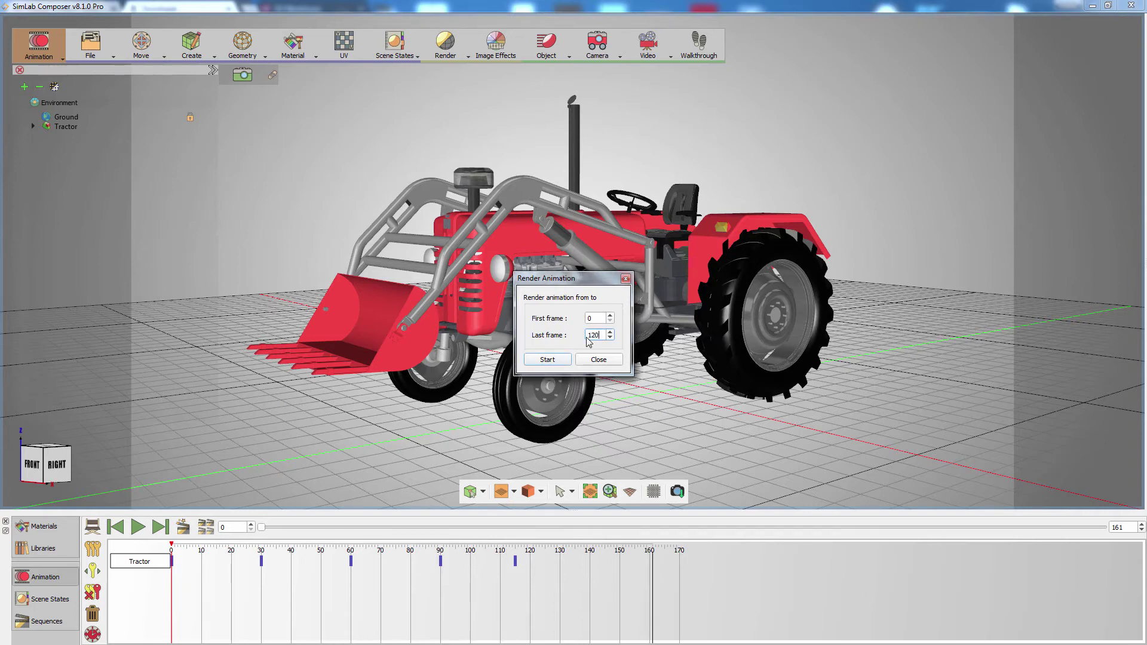
left_click(547, 359)
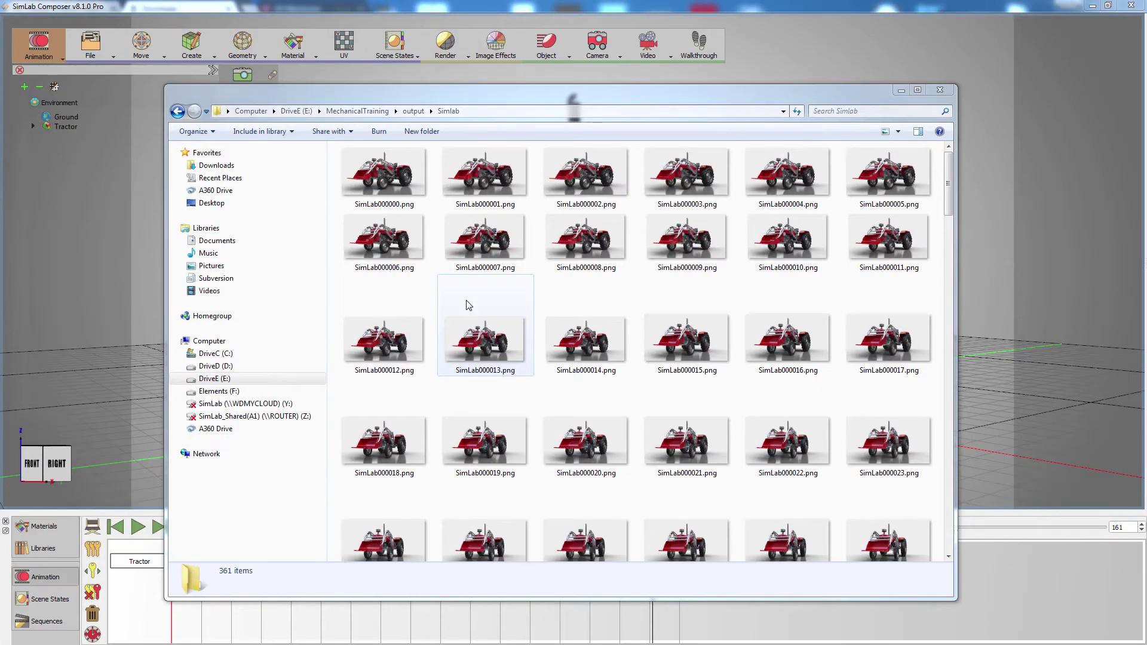
Step: Open SimLab000000.png, step through the next frames, then close Windows Photo Viewer
left_click(416, 192)
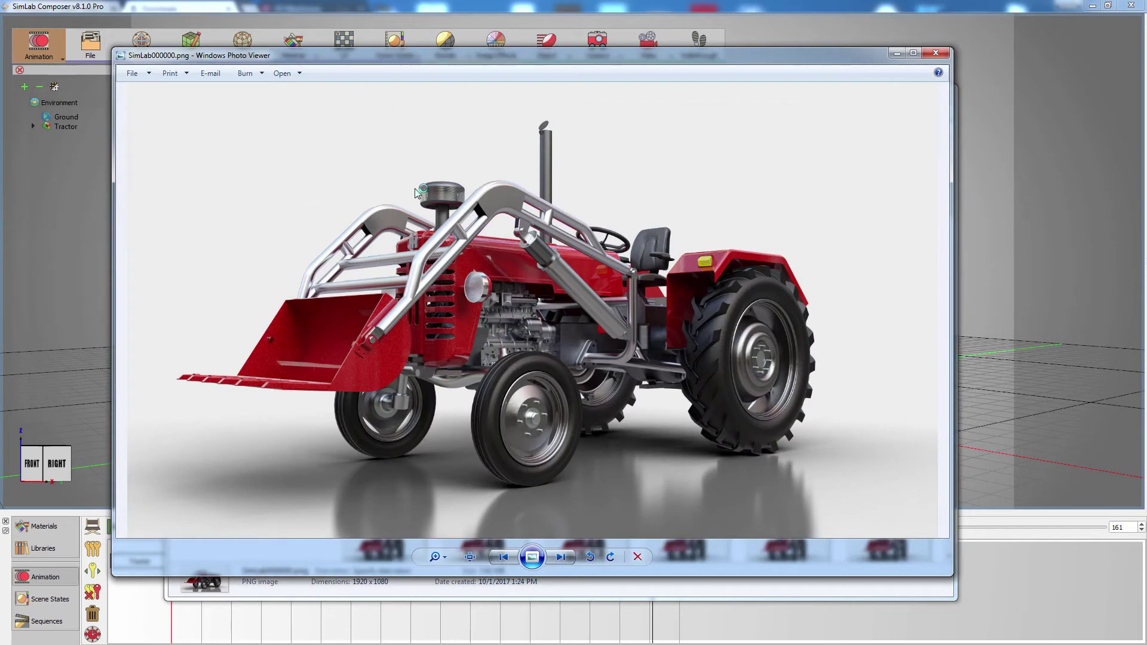
key("Right")
key("Right")
key("Right")
key("Right")
key("Right")
key("Right")
key("Right")
key("Right")
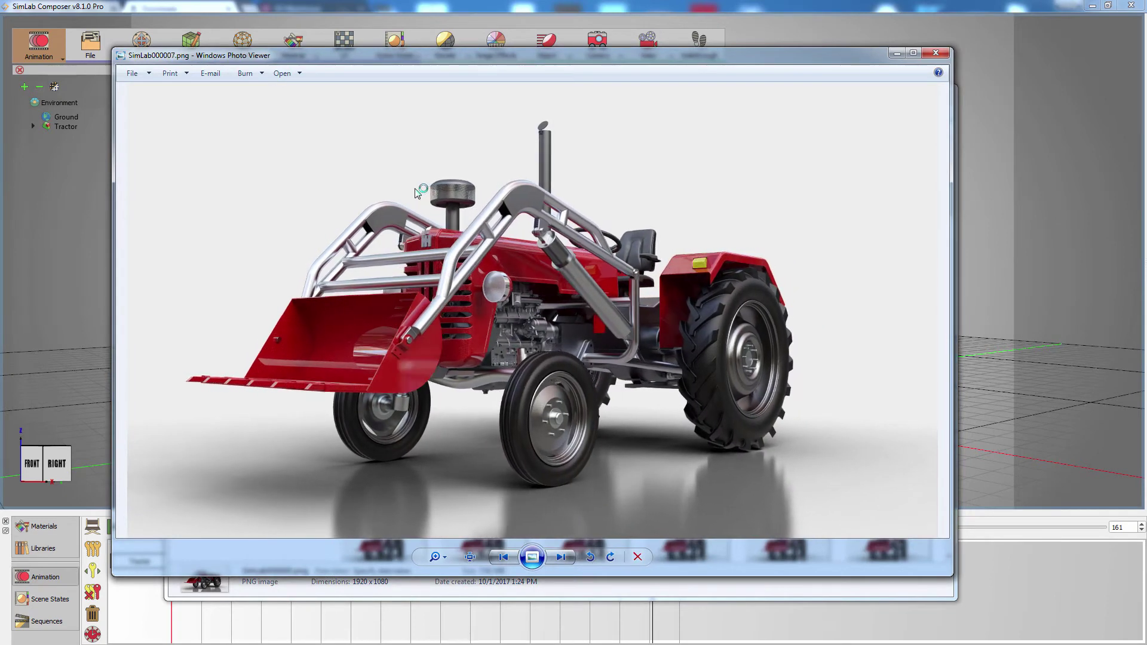
key("Right")
key("Right")
key("Right")
key("Right")
key("Right")
key("Right")
key("Right")
key("Right")
key("Right")
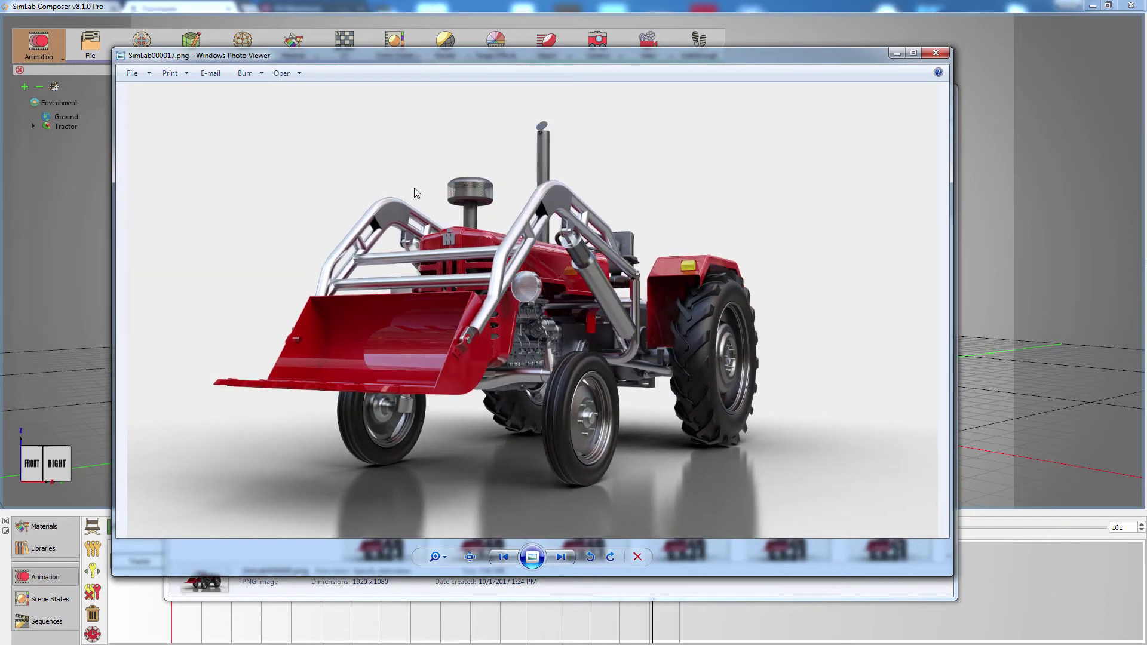
key("Right")
key("Right")
key("Right")
key("Right")
key("Right")
key("Right")
key("Right")
key("Right")
key("Right")
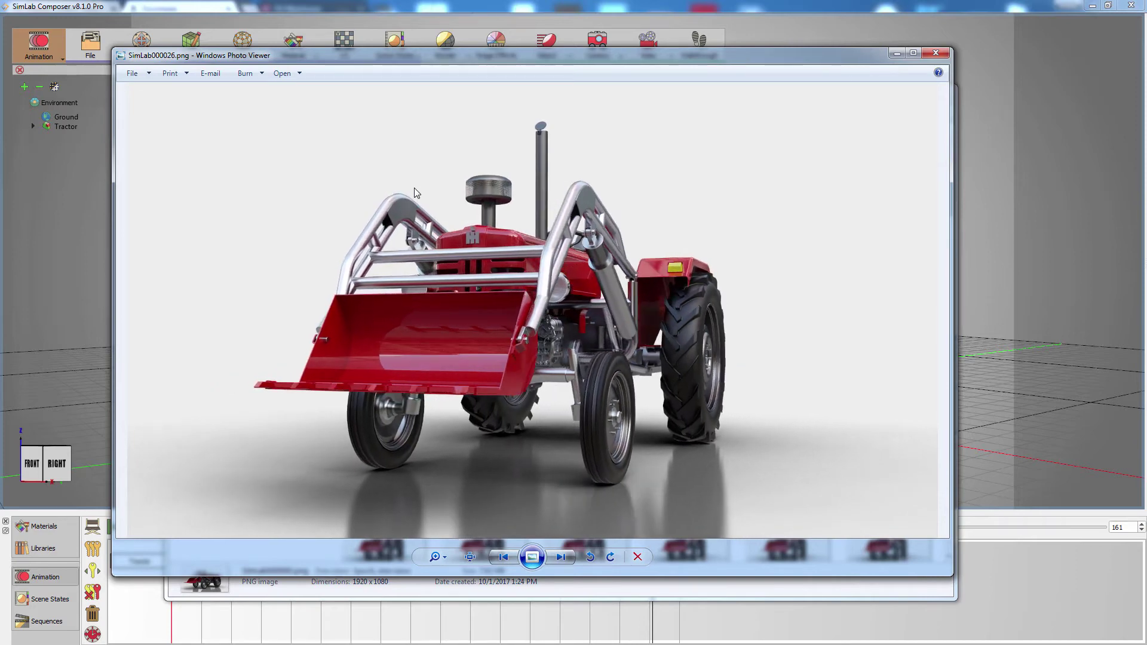
key("Right")
key("Right")
key("Right")
key("Right")
key("Right")
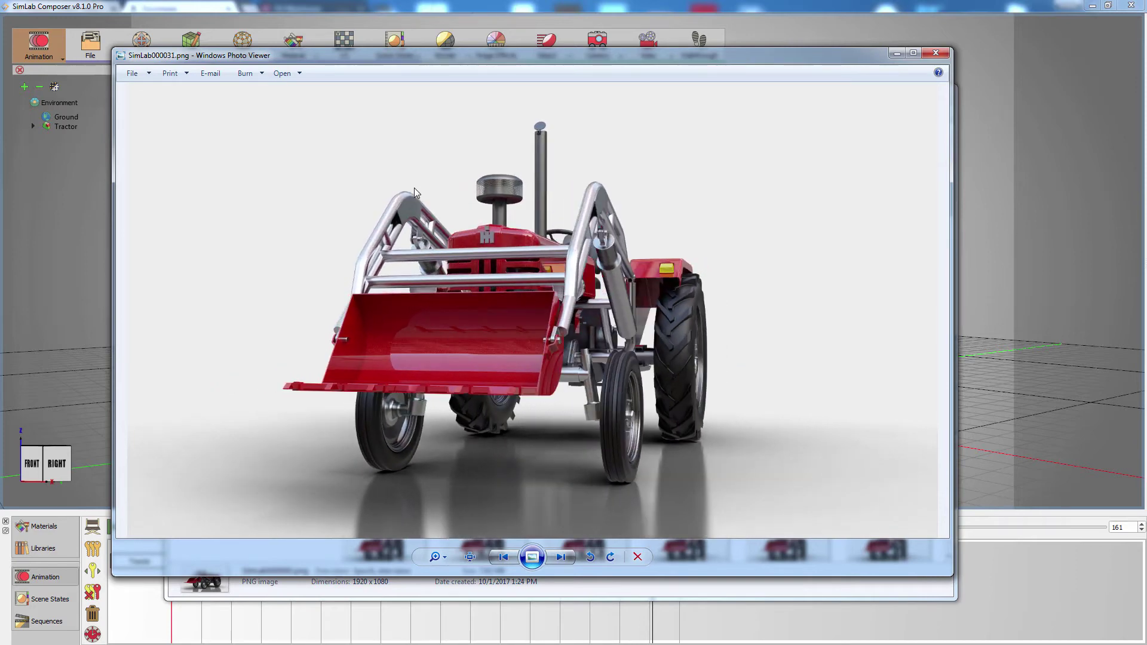
left_click(927, 55)
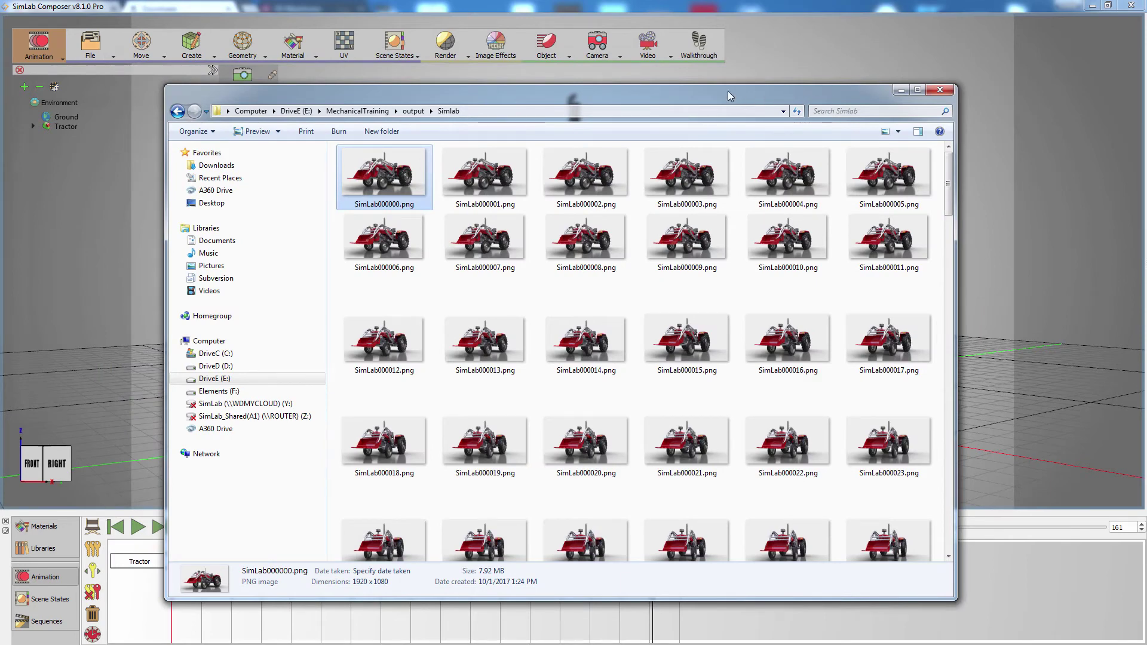
Step: Open Movie Maker from the Video dropdown
left_click(667, 58)
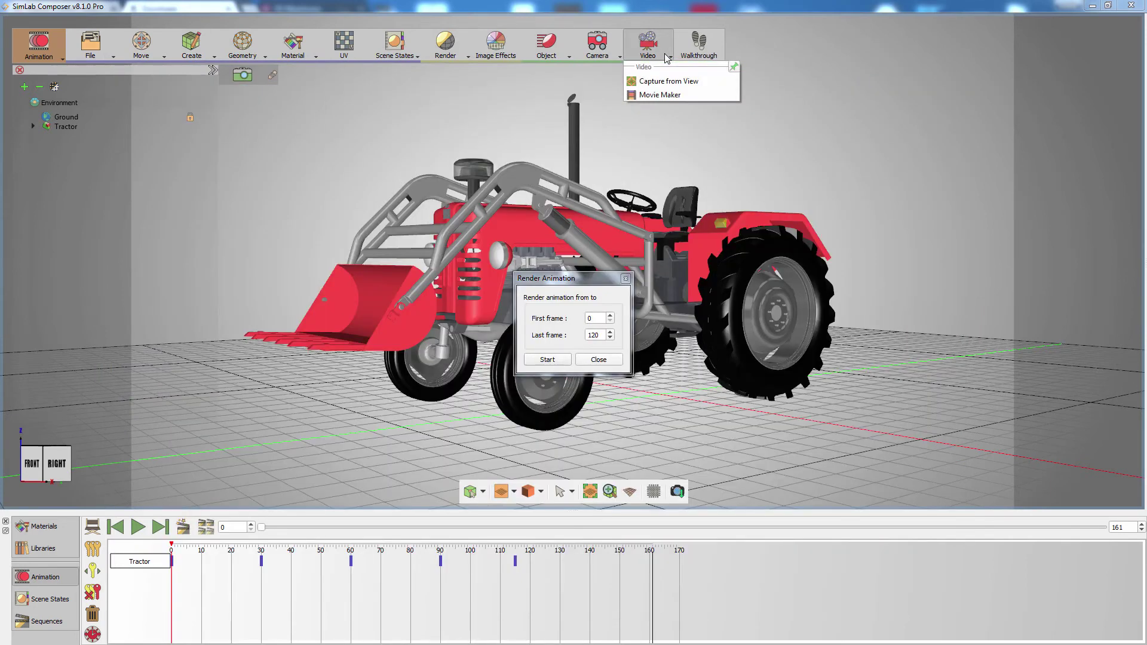
left_click(659, 95)
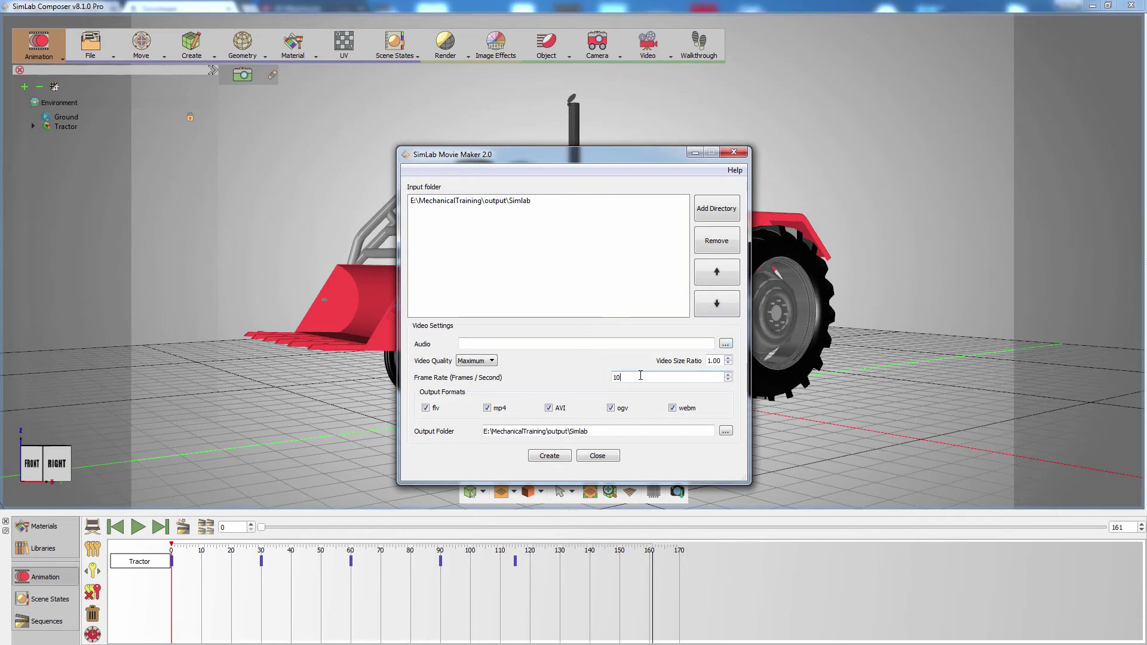
Step: Set Frame Rate to 30, uncheck flv, AVI, ogv and webm, create the video and confirm
left_click_drag(635, 375, 609, 379)
type("30")
left_click(432, 411)
left_click(552, 411)
left_click(612, 409)
left_click(672, 408)
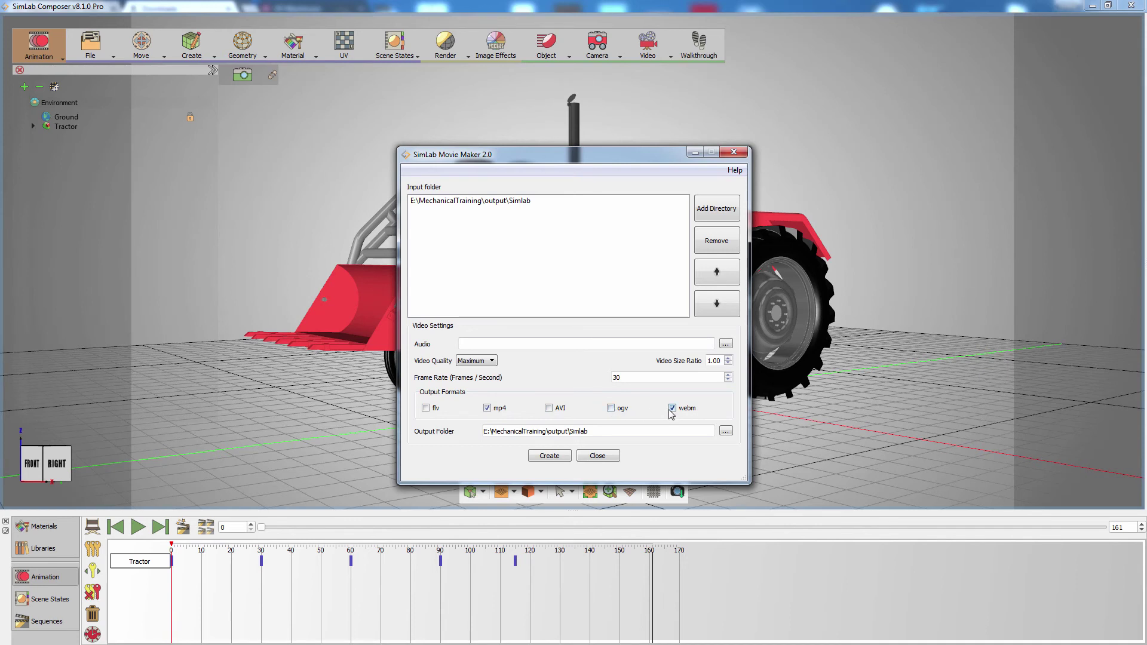
left_click(548, 457)
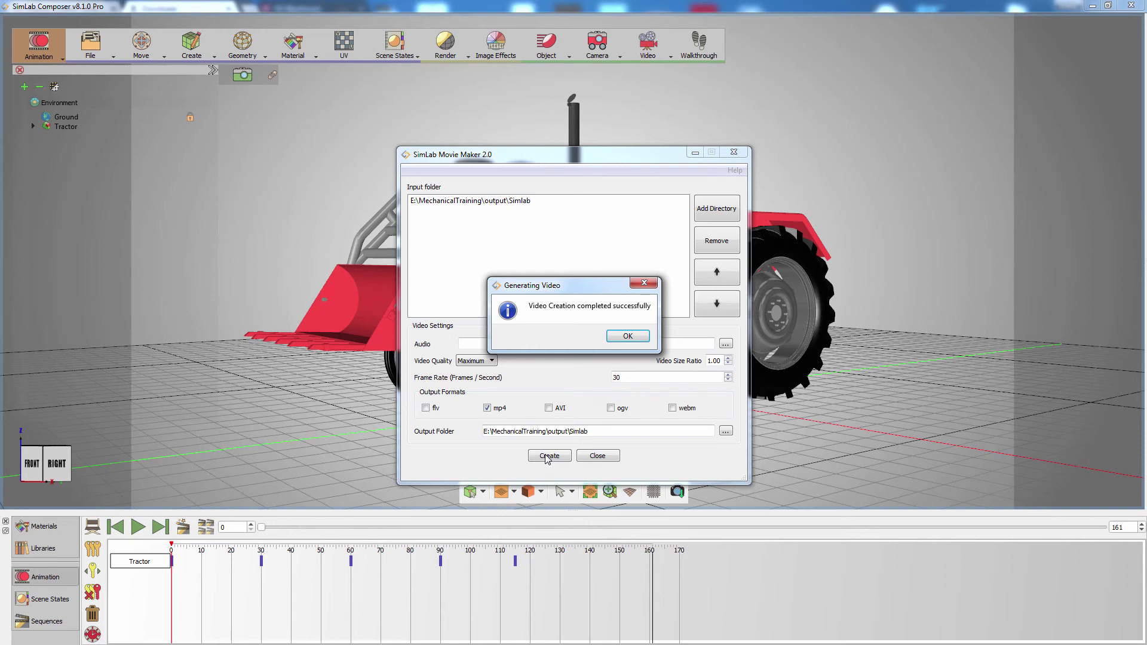
left_click(627, 337)
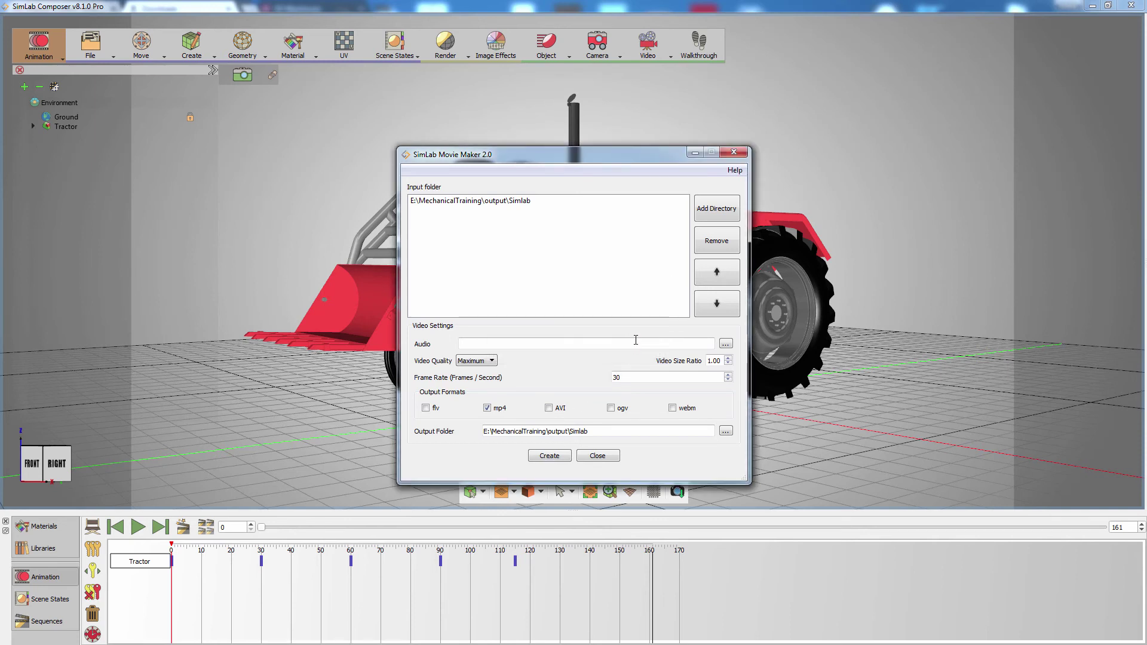